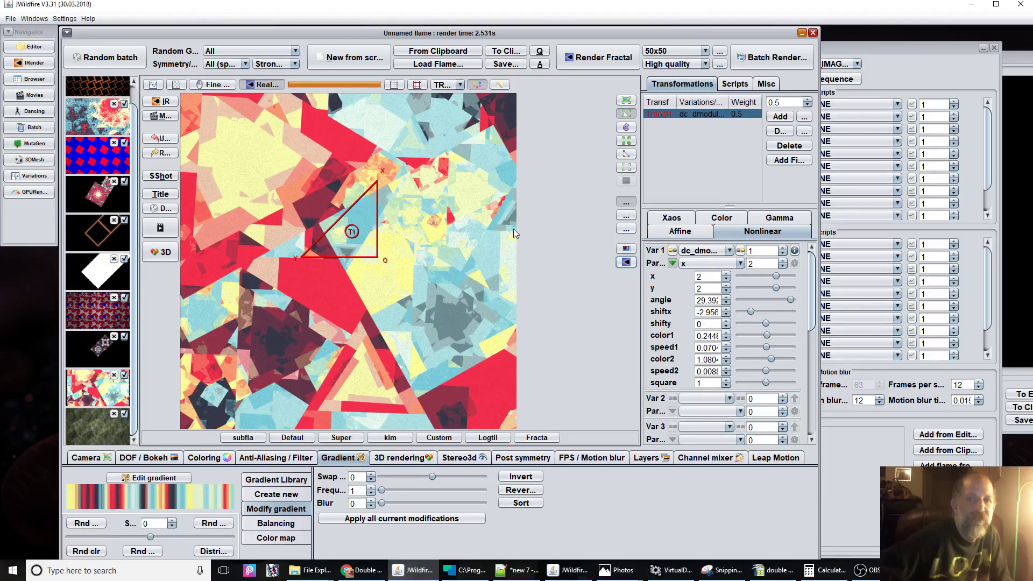
Reposition the dc_dmodulus transform's triangle several times around the preview to vary the fractal pattern.
{"action": "mouse_move", "coordinate": [340, 254]}
{"action": "left_mouse_down"}
{"action": "mouse_move", "coordinate": [396, 286]}
{"action": "mouse_move", "coordinate": [489, 253]}
{"action": "mouse_move", "coordinate": [533, 166]}
{"action": "mouse_move", "coordinate": [456, 169]}
{"action": "mouse_move", "coordinate": [322, 264]}
{"action": "left_mouse_up"}
{"action": "left_click_drag", "start_coordinate": [320, 298], "coordinate": [422, 229]}
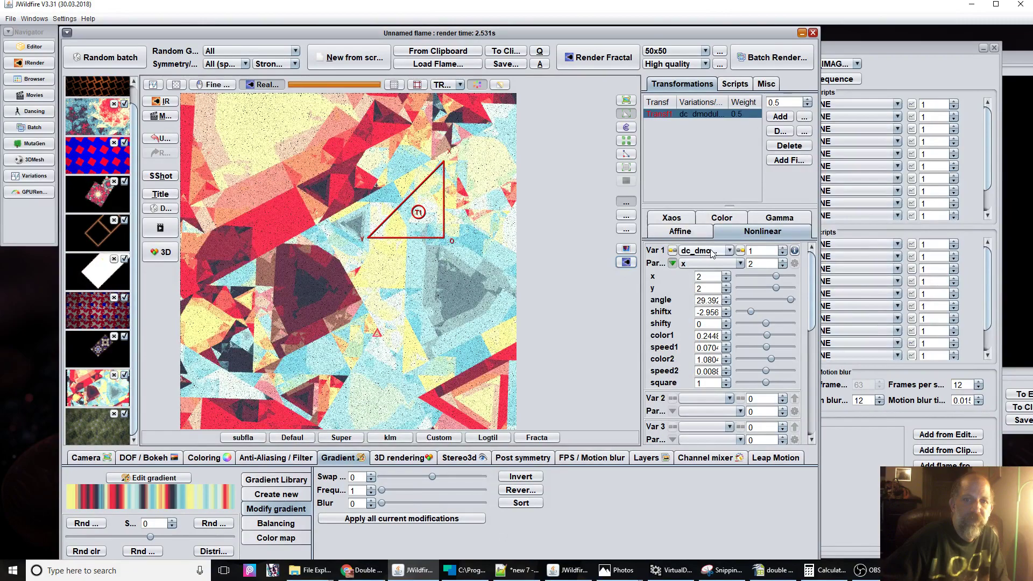
{"action": "left_click", "coordinate": [712, 252]}
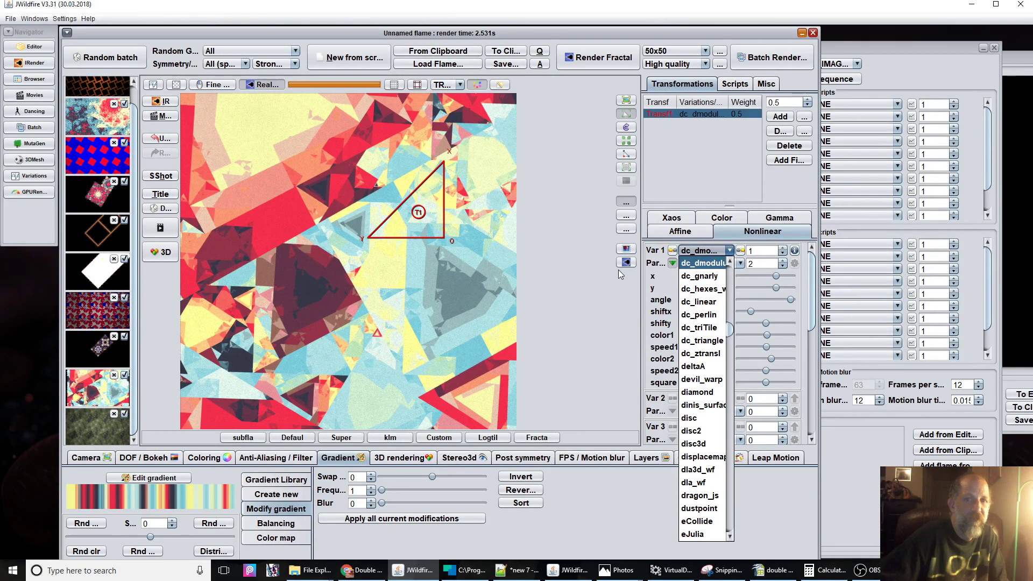
{"action": "key", "text": "Down"}
{"action": "key", "text": "Escape"}
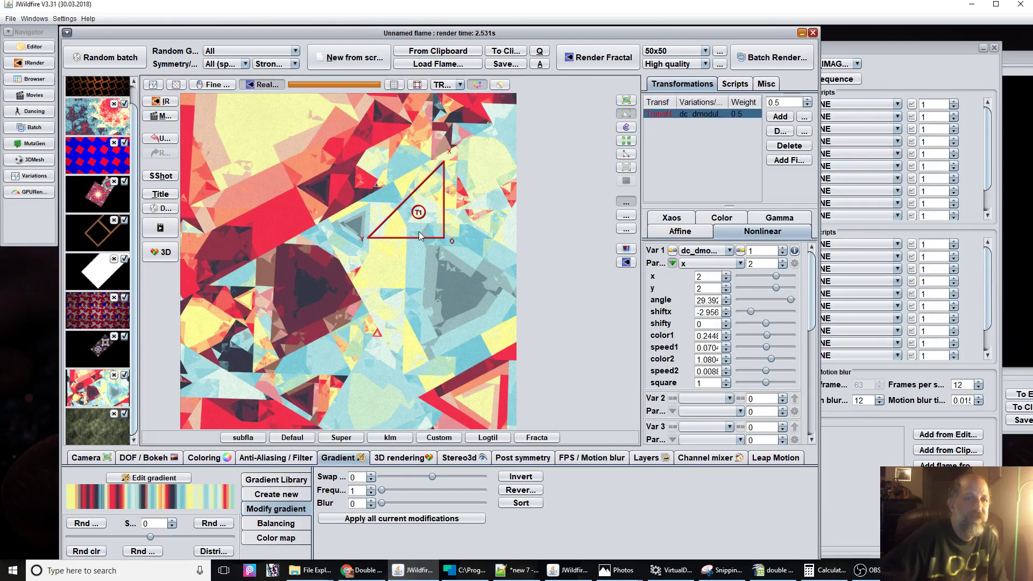
{"action": "left_click_drag", "start_coordinate": [419, 236], "coordinate": [387, 241]}
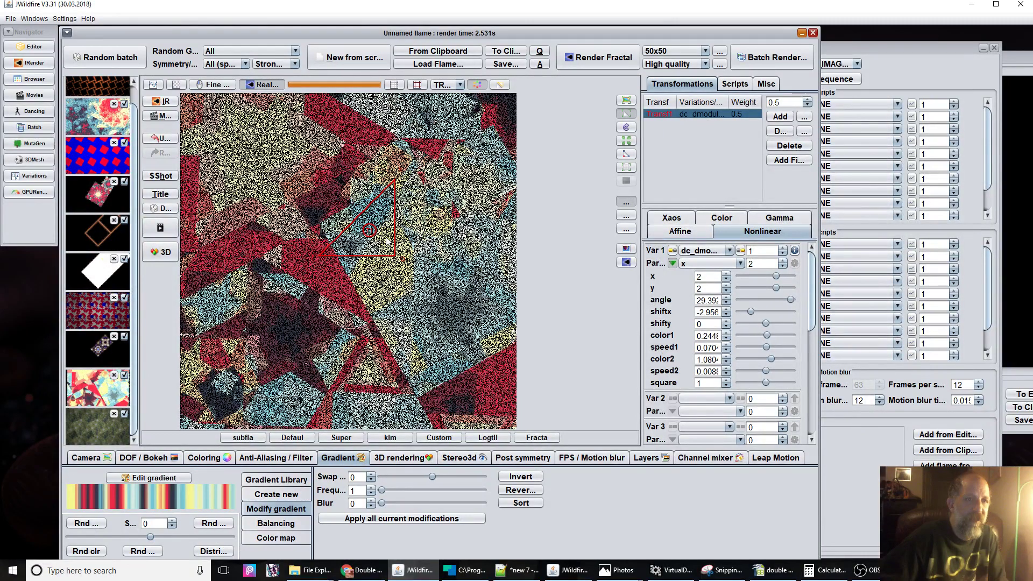
{"action": "left_click_drag", "start_coordinate": [387, 241], "coordinate": [384, 285]}
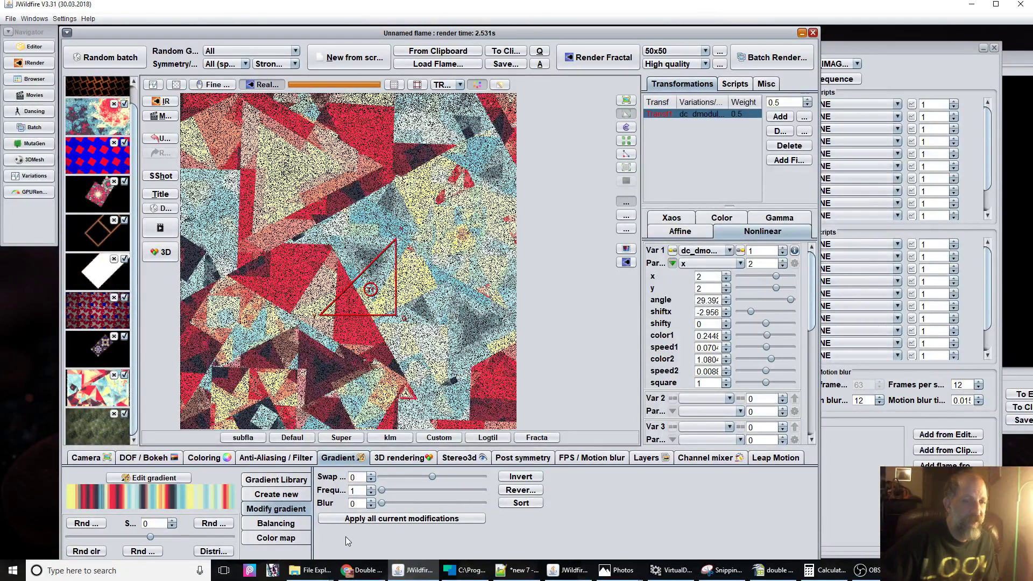
Switch to Chrome and skim BoxTail's Double modulus tutorial on DeviantArt from its title image to its description.
{"action": "left_click", "coordinate": [364, 571]}
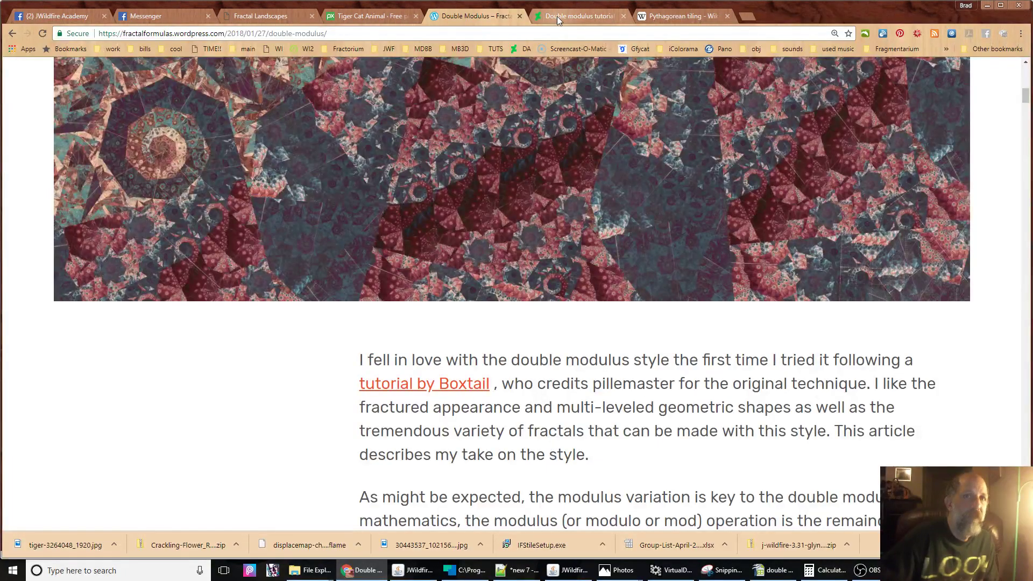
{"action": "left_click", "coordinate": [563, 15]}
{"action": "scroll", "coordinate": [308, 297], "scroll_direction": "up", "scroll_amount": 5}
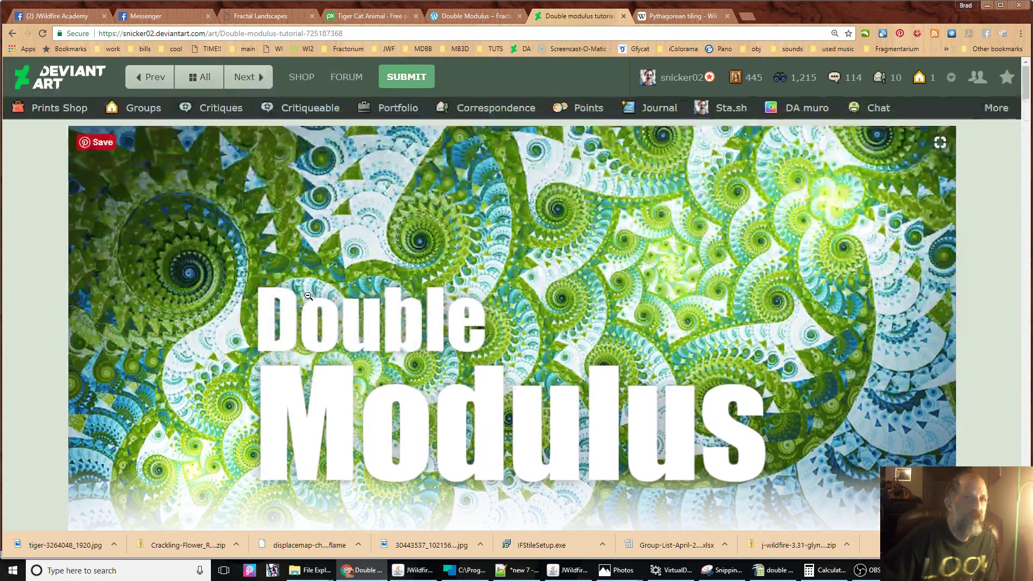
{"action": "scroll", "coordinate": [308, 297], "scroll_direction": "down", "scroll_amount": 20}
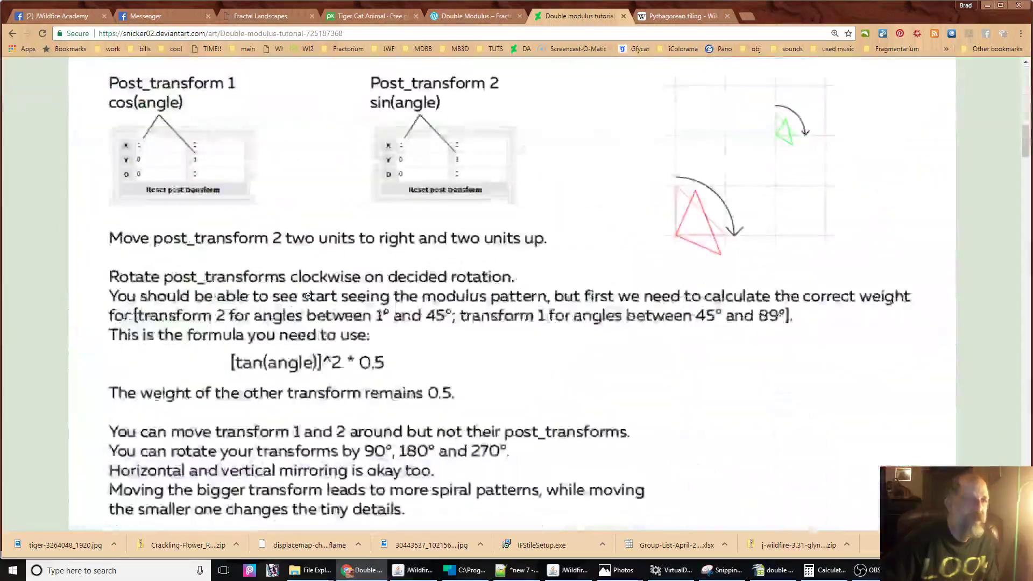
{"action": "scroll", "coordinate": [309, 297], "scroll_direction": "down", "scroll_amount": 10}
{"action": "scroll", "coordinate": [309, 297], "scroll_direction": "up", "scroll_amount": 15}
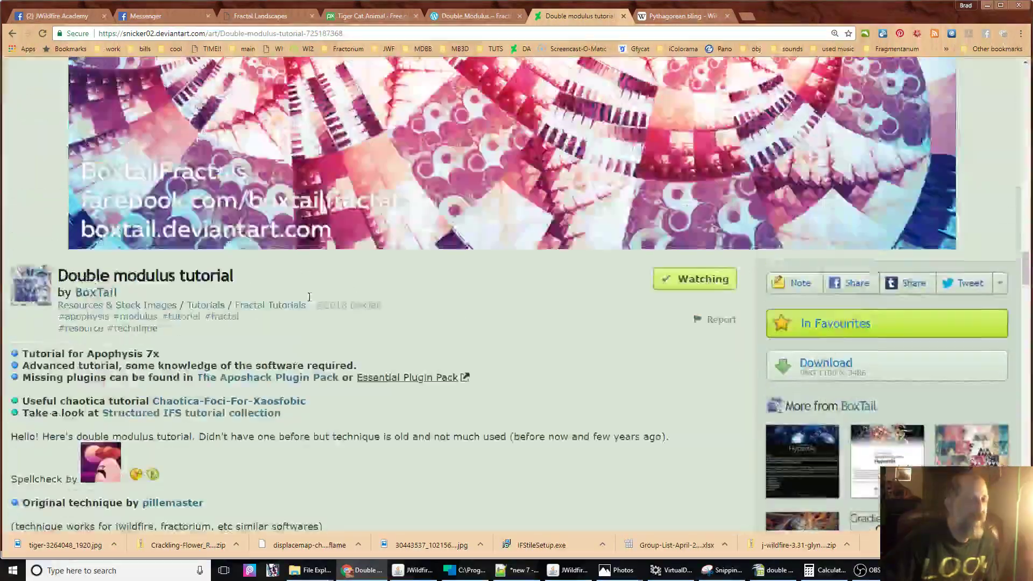
{"action": "scroll", "coordinate": [308, 296], "scroll_direction": "up", "scroll_amount": 20}
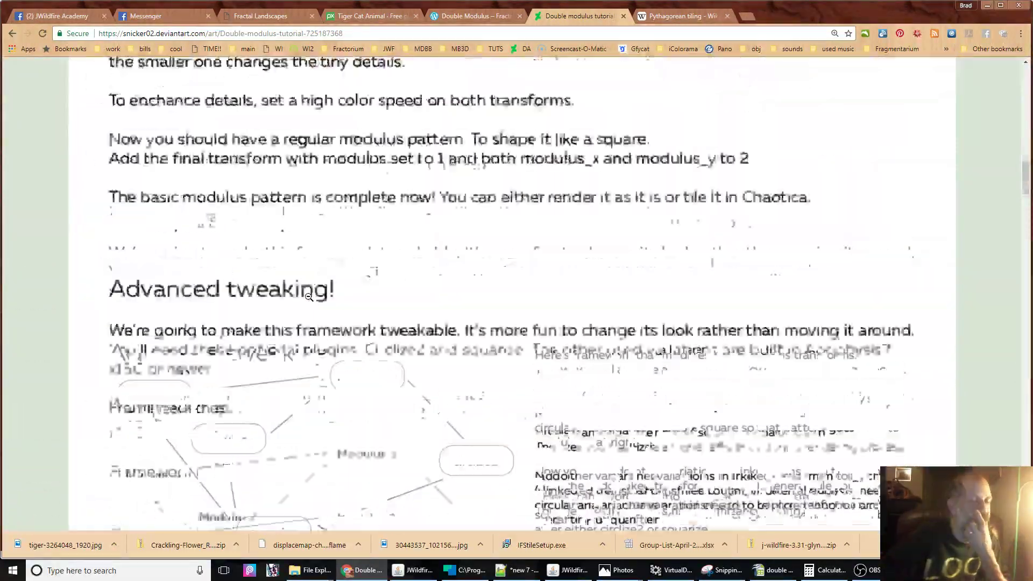
{"action": "scroll", "coordinate": [309, 297], "scroll_direction": "up", "scroll_amount": 1}
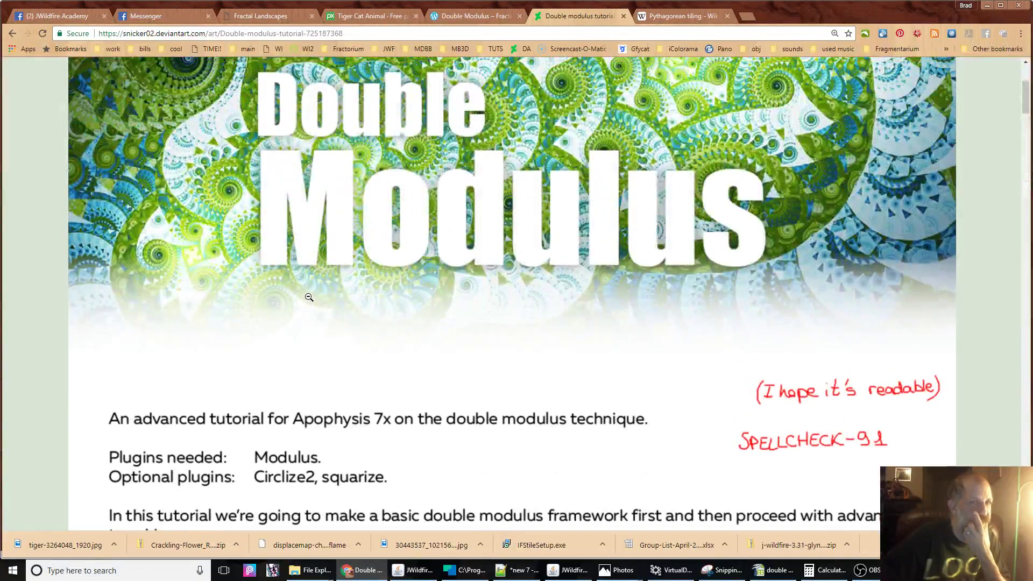
{"action": "scroll", "coordinate": [309, 297], "scroll_direction": "up", "scroll_amount": 4}
Read the tutorial's sections on rotation angle, post-transform sizes, transform weight formula and advanced framework diagrams.
{"action": "scroll", "coordinate": [309, 298], "scroll_direction": "down", "scroll_amount": 3}
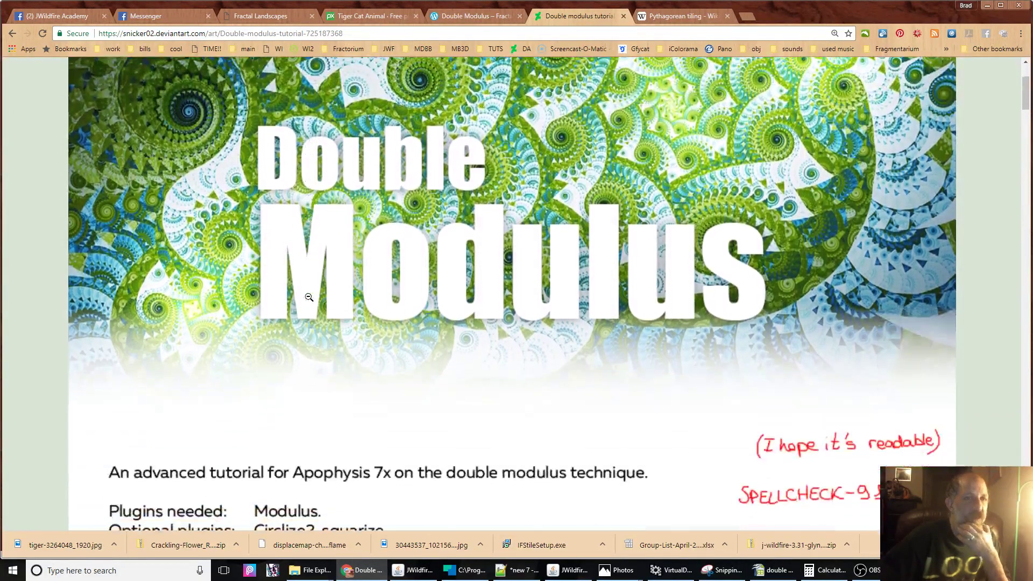
{"action": "scroll", "coordinate": [309, 297], "scroll_direction": "down", "scroll_amount": 2}
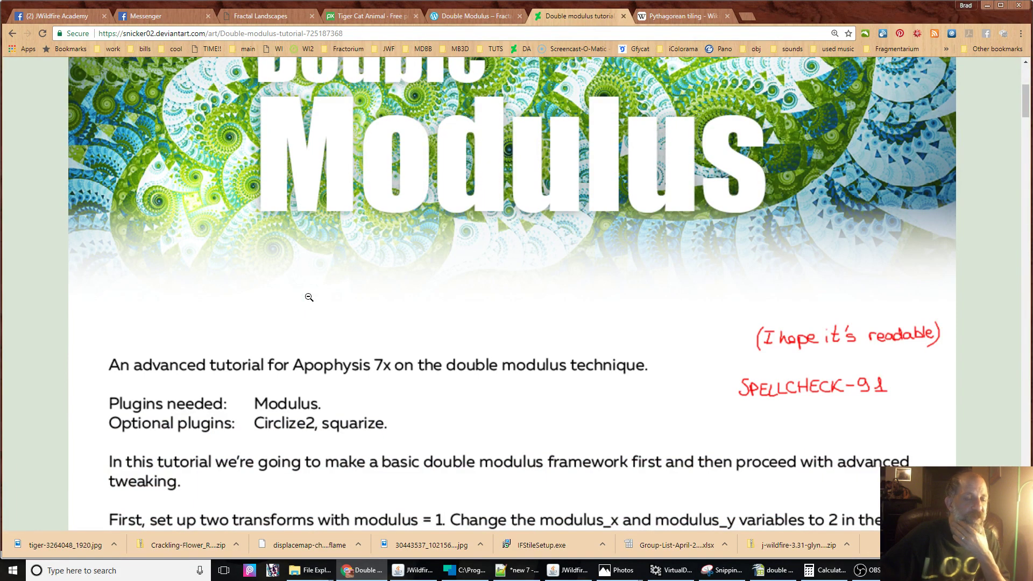
{"action": "scroll", "coordinate": [309, 297], "scroll_direction": "down", "scroll_amount": 5}
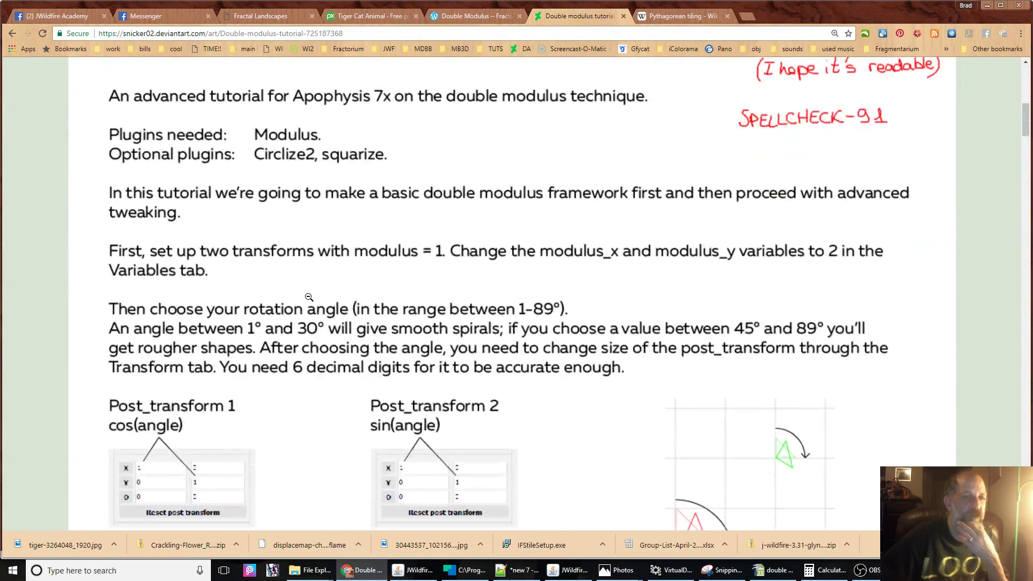
{"action": "scroll", "coordinate": [309, 298], "scroll_direction": "up", "scroll_amount": 4}
{"action": "scroll", "coordinate": [309, 297], "scroll_direction": "down", "scroll_amount": 10}
{"action": "scroll", "coordinate": [308, 297], "scroll_direction": "down", "scroll_amount": 3}
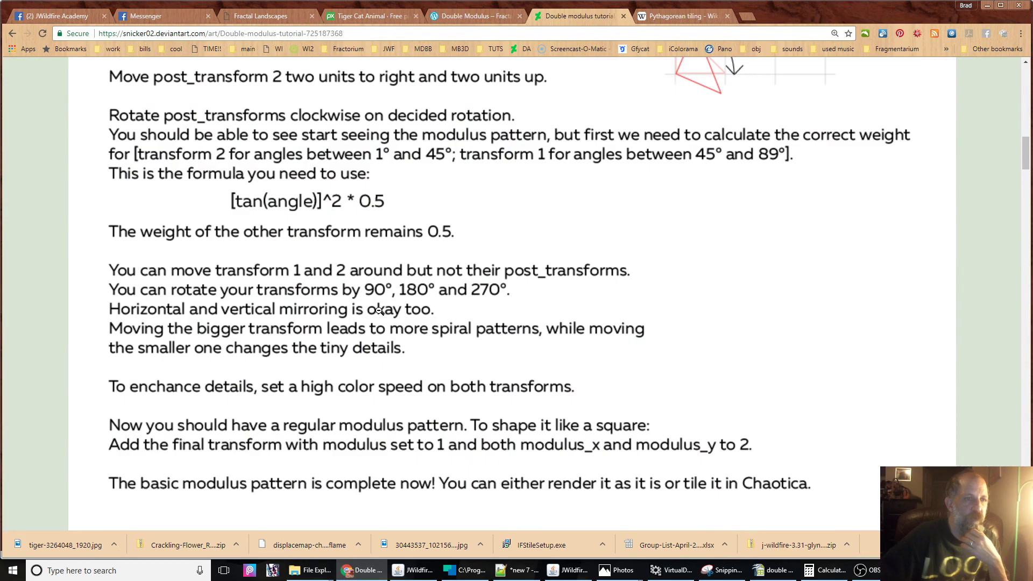
{"action": "scroll", "coordinate": [379, 311], "scroll_direction": "down", "scroll_amount": 3}
{"action": "scroll", "coordinate": [380, 311], "scroll_direction": "down", "scroll_amount": 16}
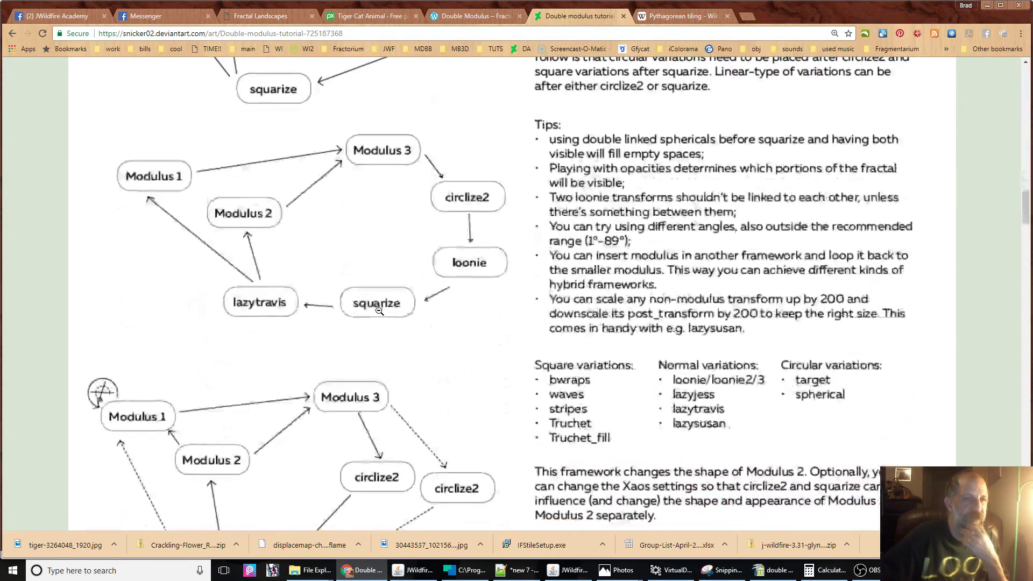
{"action": "scroll", "coordinate": [380, 311], "scroll_direction": "up", "scroll_amount": 15}
{"action": "scroll", "coordinate": [380, 311], "scroll_direction": "up", "scroll_amount": 13}
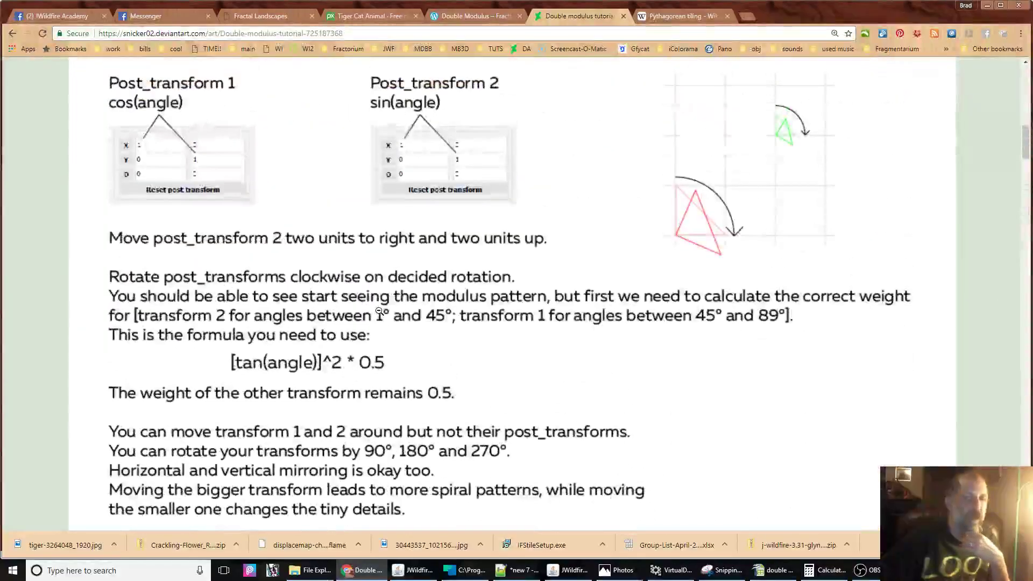
{"action": "scroll", "coordinate": [379, 311], "scroll_direction": "down", "scroll_amount": 4}
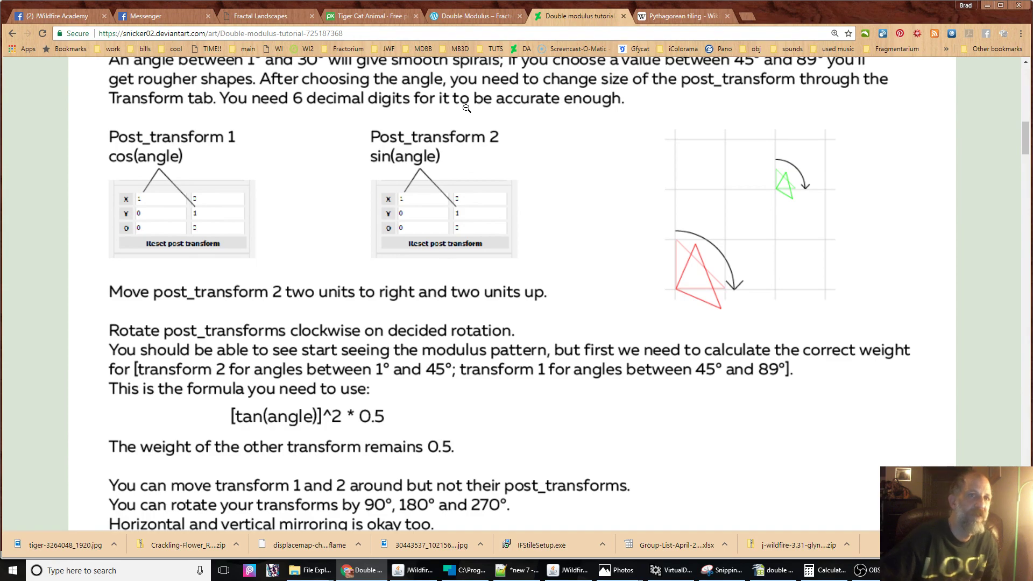
Open the Double Modulus article on the fractalformulas blog and examine its title and header image.
{"action": "left_click", "coordinate": [469, 16]}
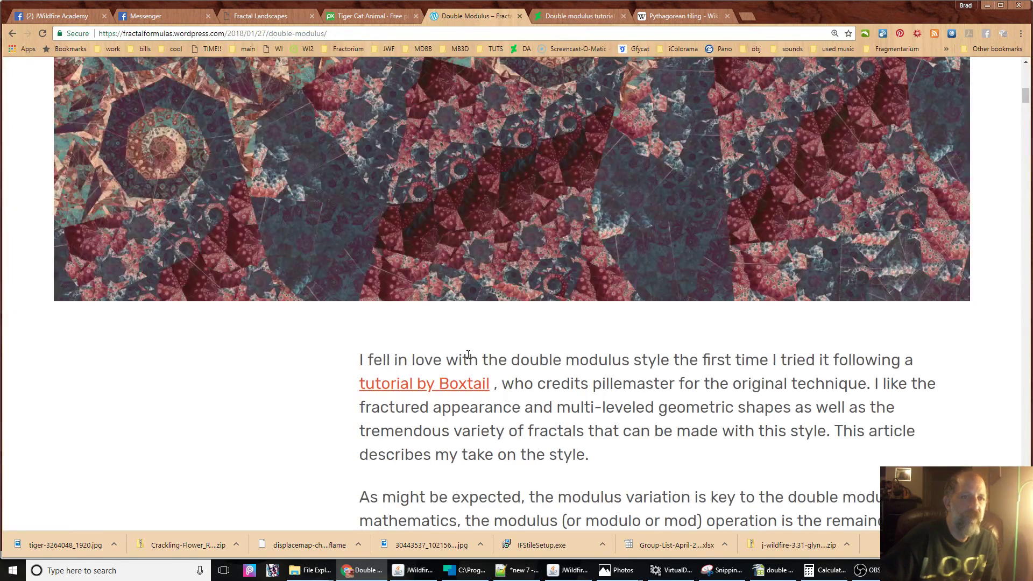
{"action": "scroll", "coordinate": [468, 354], "scroll_direction": "up", "scroll_amount": 13}
{"action": "scroll", "coordinate": [467, 355], "scroll_direction": "down", "scroll_amount": 7}
{"action": "scroll", "coordinate": [467, 355], "scroll_direction": "up", "scroll_amount": 1}
{"action": "scroll", "coordinate": [467, 354], "scroll_direction": "up", "scroll_amount": 4}
{"action": "scroll", "coordinate": [467, 354], "scroll_direction": "down", "scroll_amount": 3}
{"action": "scroll", "coordinate": [467, 354], "scroll_direction": "up", "scroll_amount": 2}
{"action": "scroll", "coordinate": [467, 354], "scroll_direction": "down", "scroll_amount": 3}
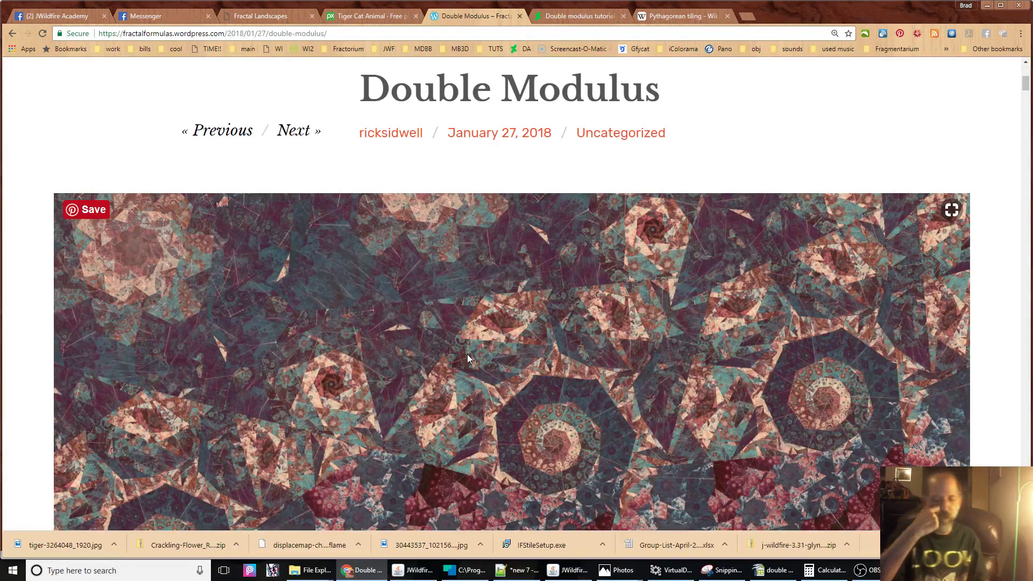
Read the article's introduction and its number-line and grid explanations of the modulus operation.
{"action": "scroll", "coordinate": [618, 366], "scroll_direction": "down", "scroll_amount": 15}
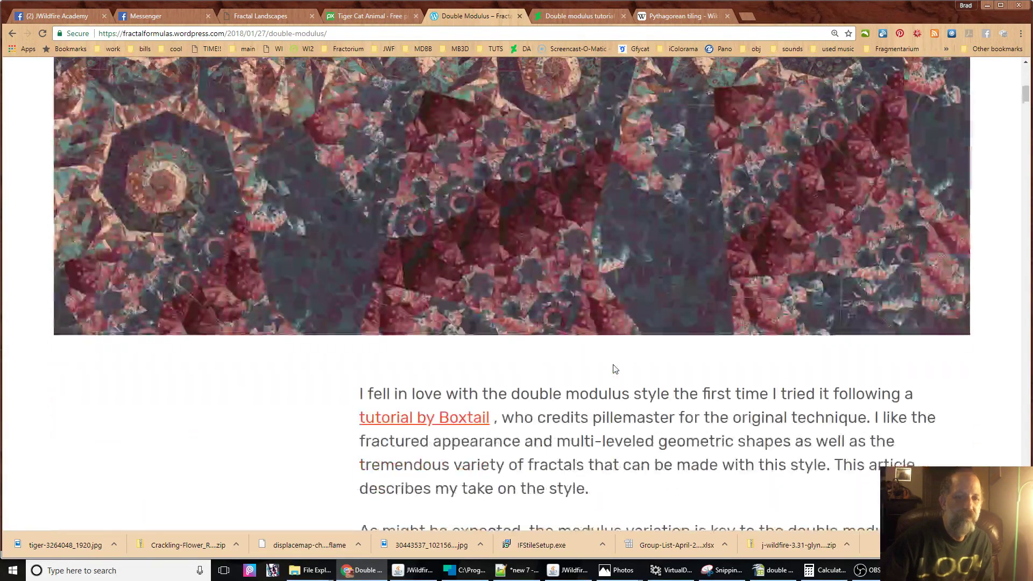
{"action": "scroll", "coordinate": [616, 369], "scroll_direction": "down", "scroll_amount": 20}
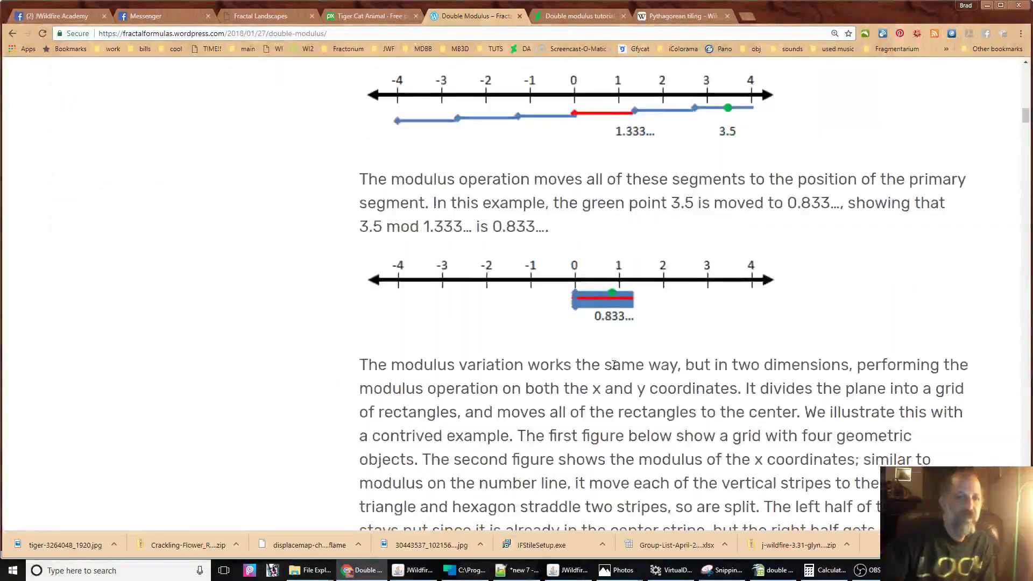
{"action": "scroll", "coordinate": [614, 365], "scroll_direction": "up", "scroll_amount": 20}
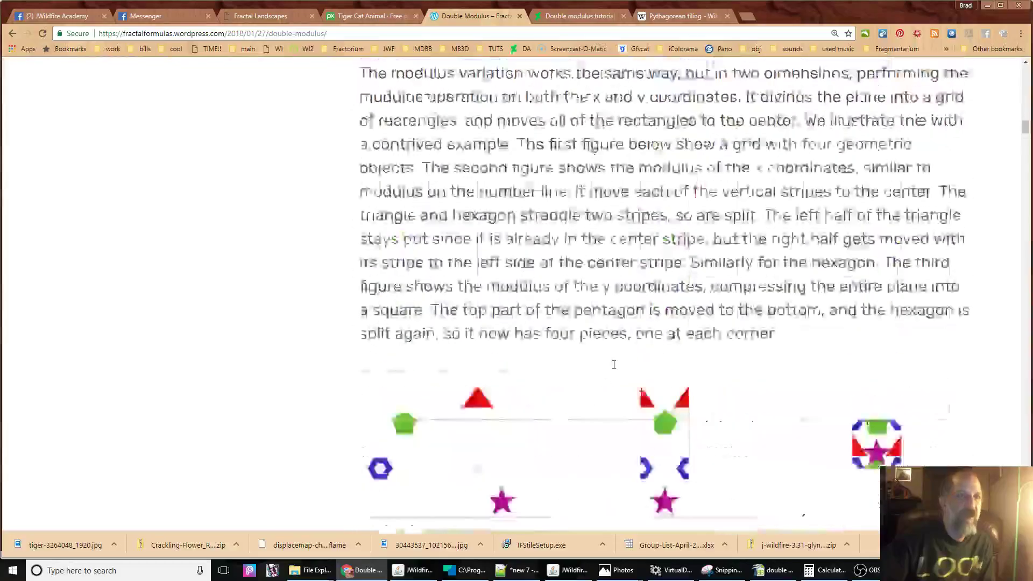
{"action": "scroll", "coordinate": [615, 369], "scroll_direction": "down", "scroll_amount": 8}
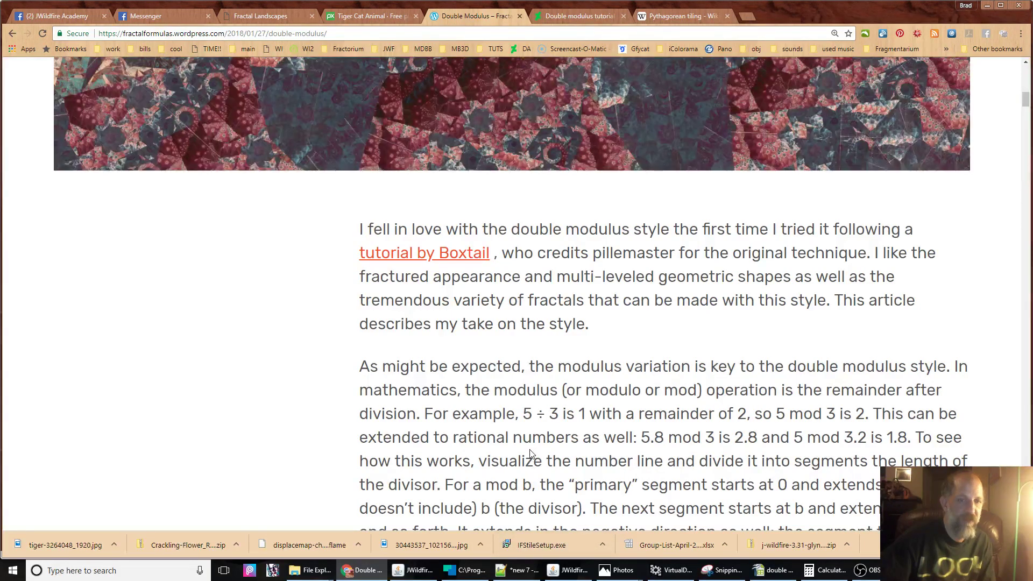
{"action": "scroll", "coordinate": [531, 452], "scroll_direction": "up", "scroll_amount": 2}
{"action": "scroll", "coordinate": [532, 453], "scroll_direction": "down", "scroll_amount": 4}
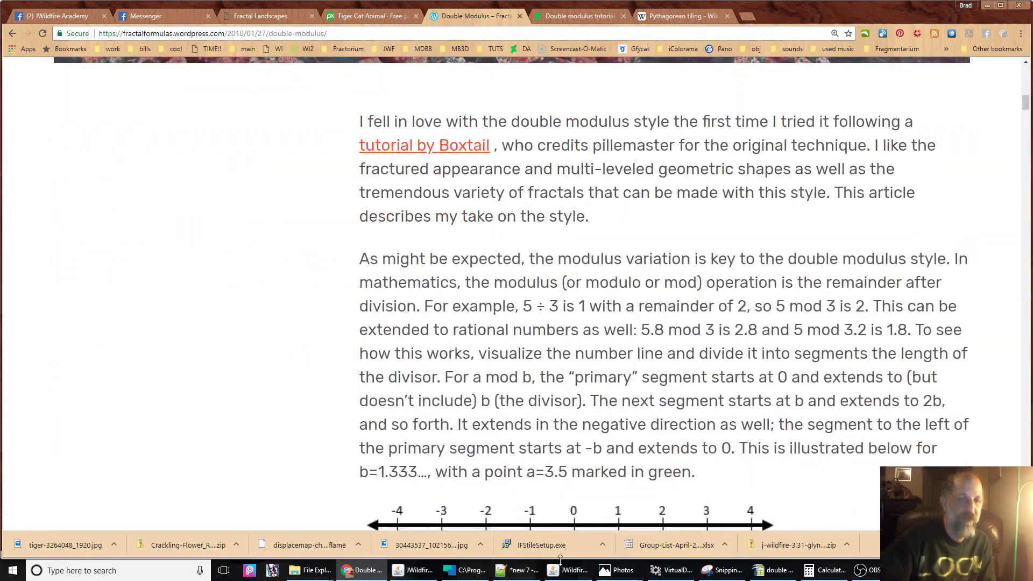
Switch back to JWildfire and move the transform's triangle up and to the left in the preview.
{"action": "mouse_move", "coordinate": [566, 573]}
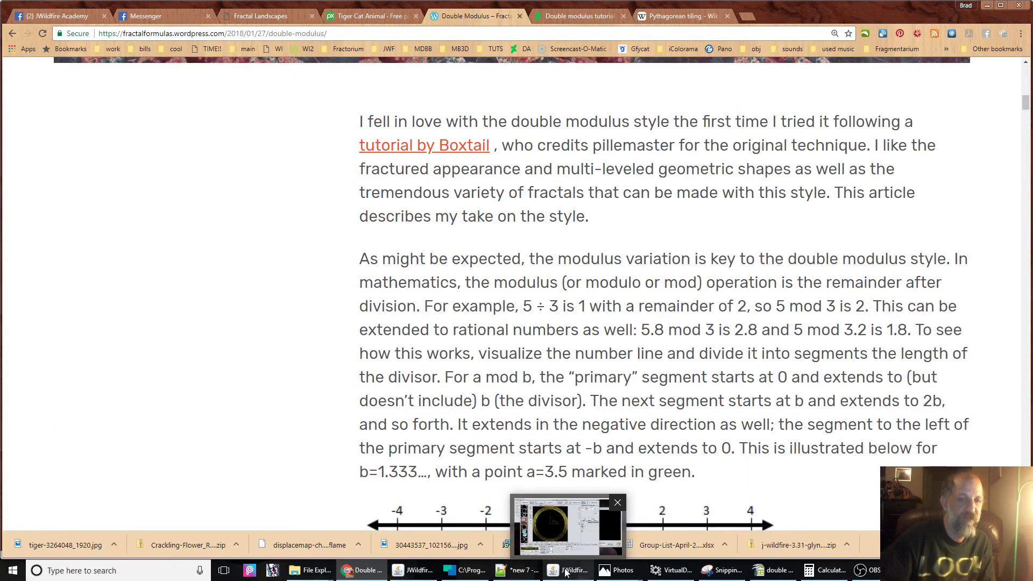
{"action": "left_click", "coordinate": [412, 570]}
{"action": "left_click_drag", "start_coordinate": [378, 315], "coordinate": [345, 247]}
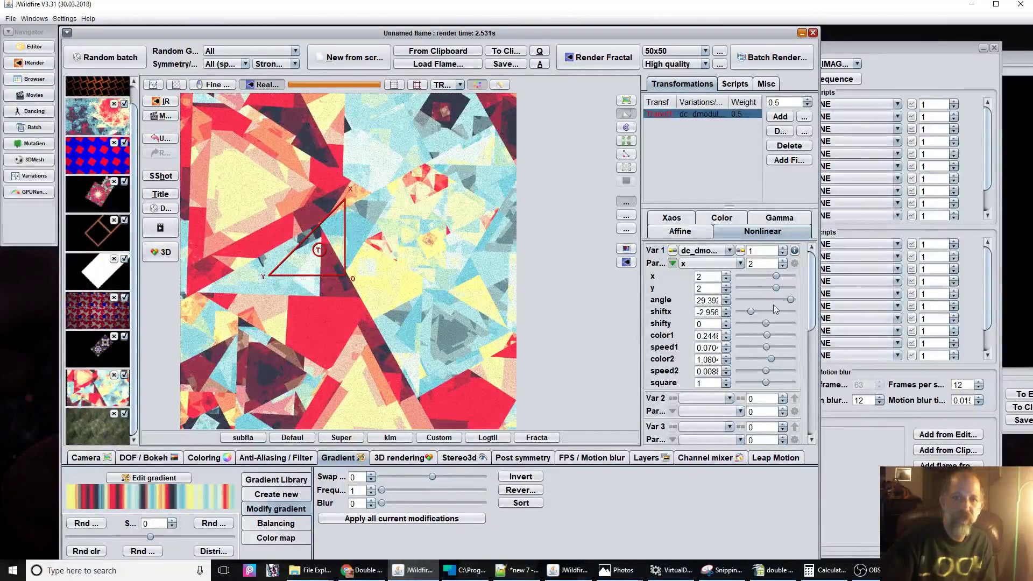
Adjust the dc_dmodulus variation's angle to about 31.8 and its color1 to about 0.0368.
{"action": "left_click_drag", "start_coordinate": [705, 301], "coordinate": [697, 300]}
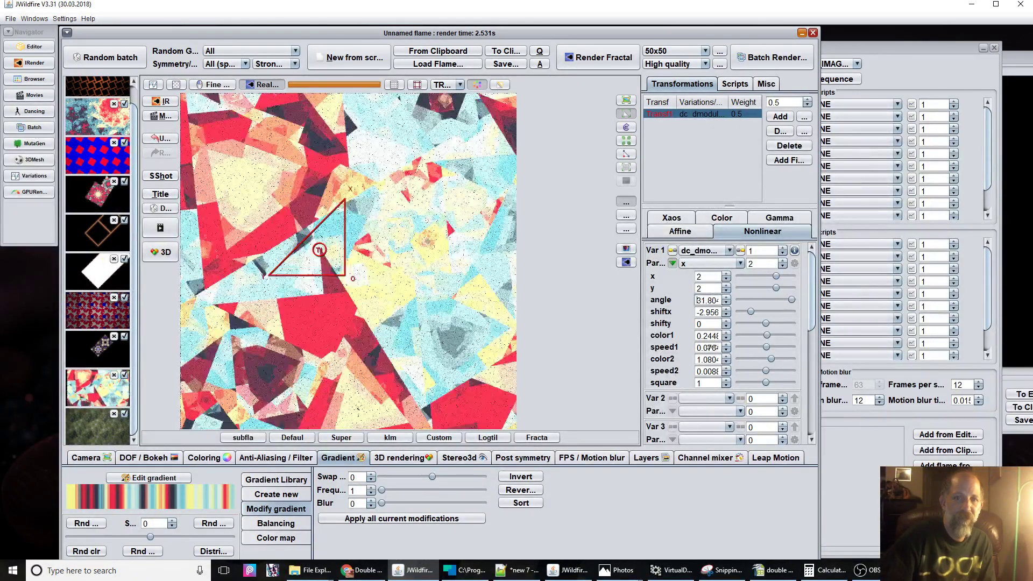
{"action": "left_click_drag", "start_coordinate": [712, 336], "coordinate": [691, 325]}
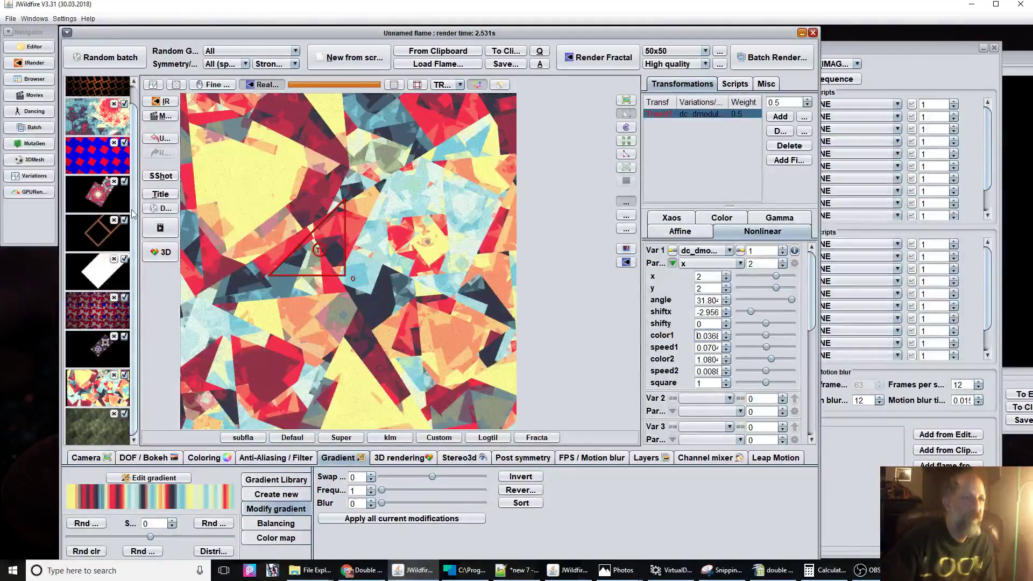
Create a new flame from scratch and add one transform to it.
{"action": "scroll", "coordinate": [135, 160], "scroll_direction": "up", "scroll_amount": 1}
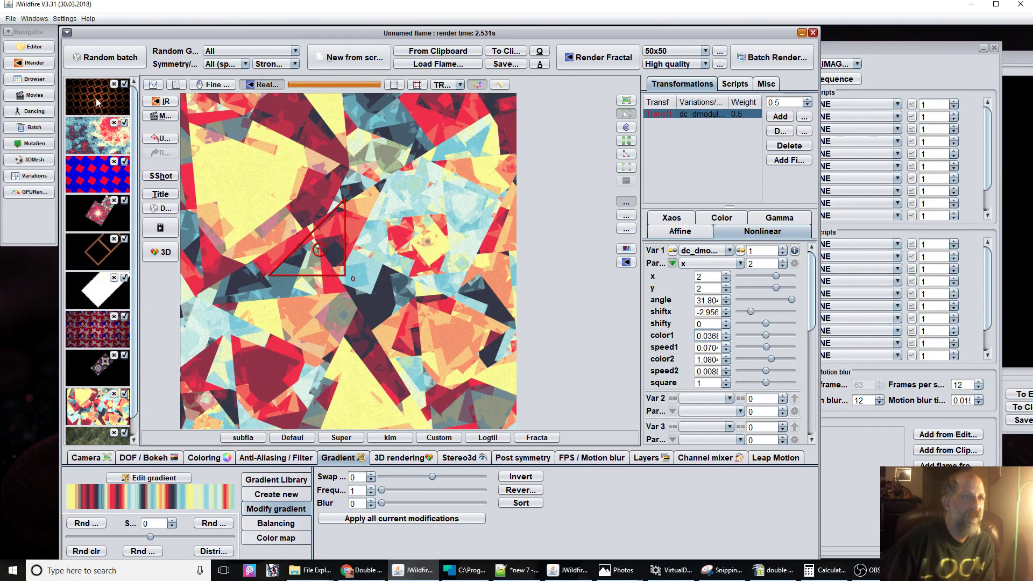
{"action": "left_click", "coordinate": [340, 57]}
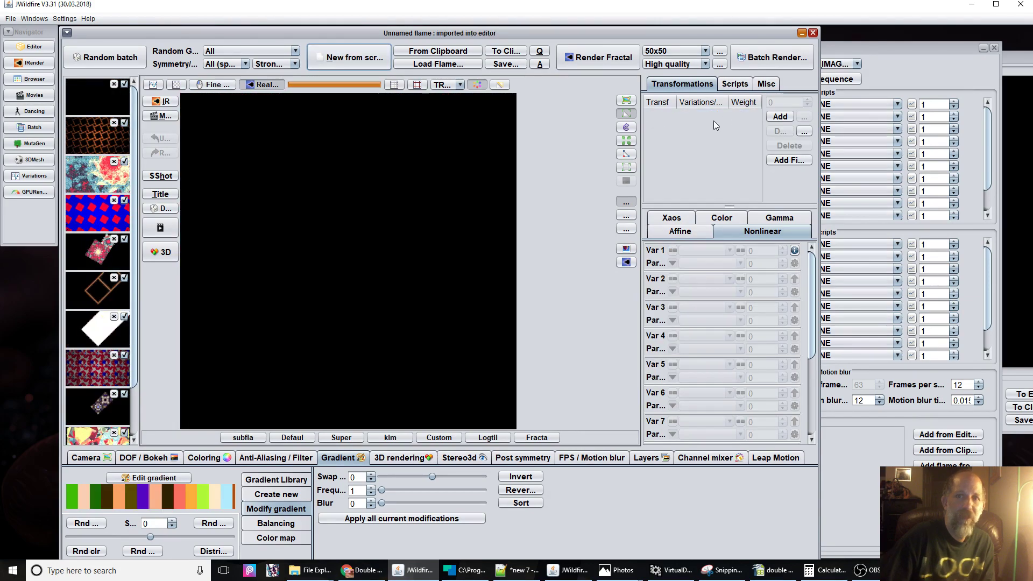
{"action": "left_click", "coordinate": [705, 114]}
Change the new transform's first variation to primitives_wf and set its shape parameter to 3.
{"action": "left_click", "coordinate": [704, 251]}
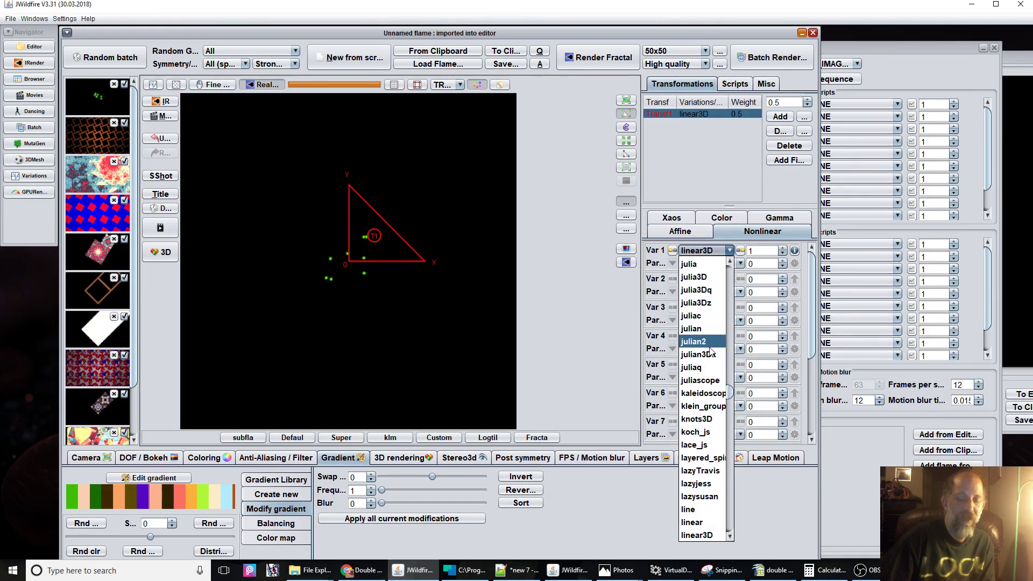
{"action": "scroll", "coordinate": [711, 350], "scroll_direction": "down", "scroll_amount": 10}
{"action": "scroll", "coordinate": [710, 353], "scroll_direction": "down", "scroll_amount": 12}
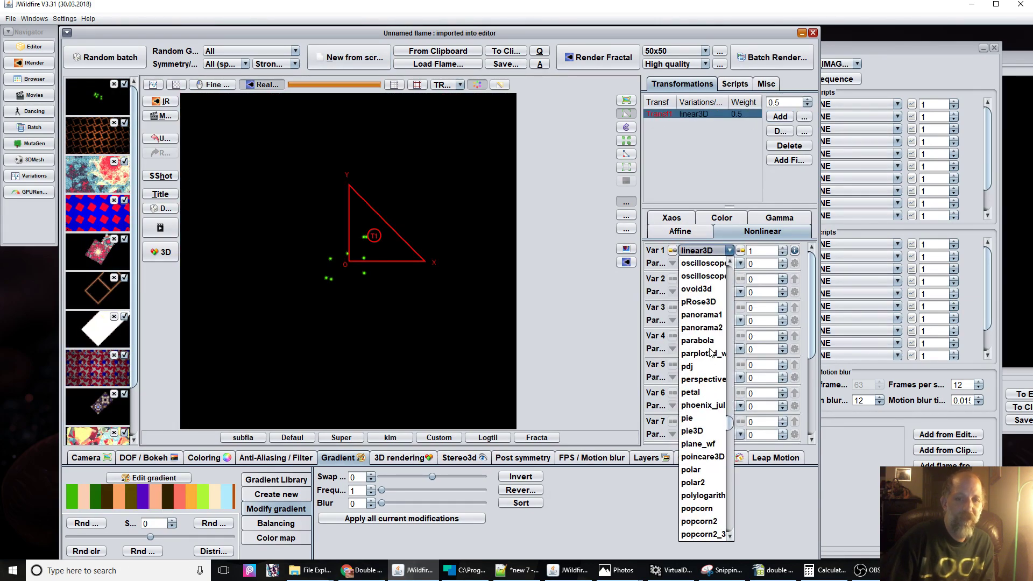
{"action": "scroll", "coordinate": [710, 352], "scroll_direction": "down", "scroll_amount": 7}
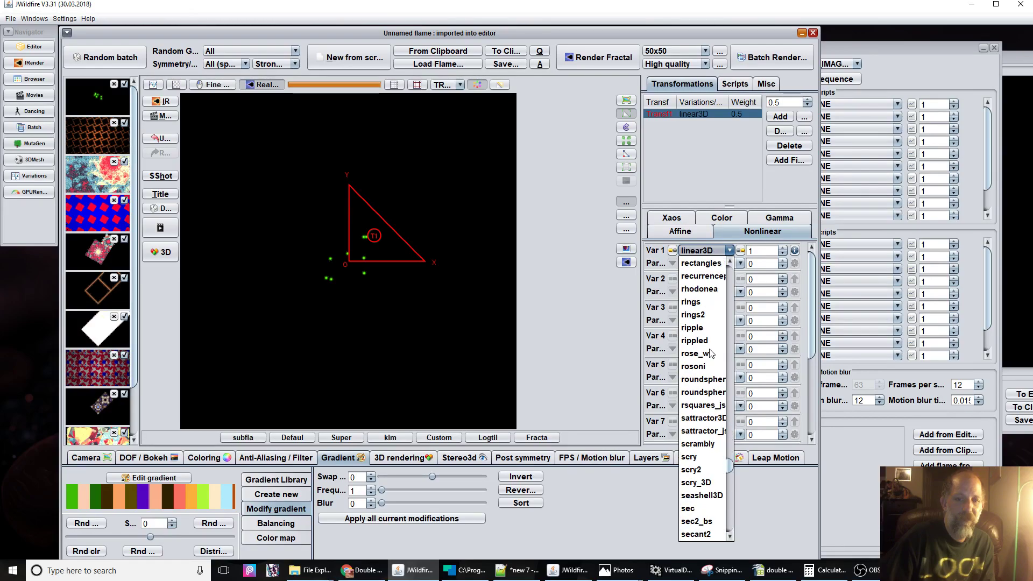
{"action": "scroll", "coordinate": [710, 352], "scroll_direction": "down", "scroll_amount": 5}
{"action": "scroll", "coordinate": [711, 353], "scroll_direction": "down", "scroll_amount": 8}
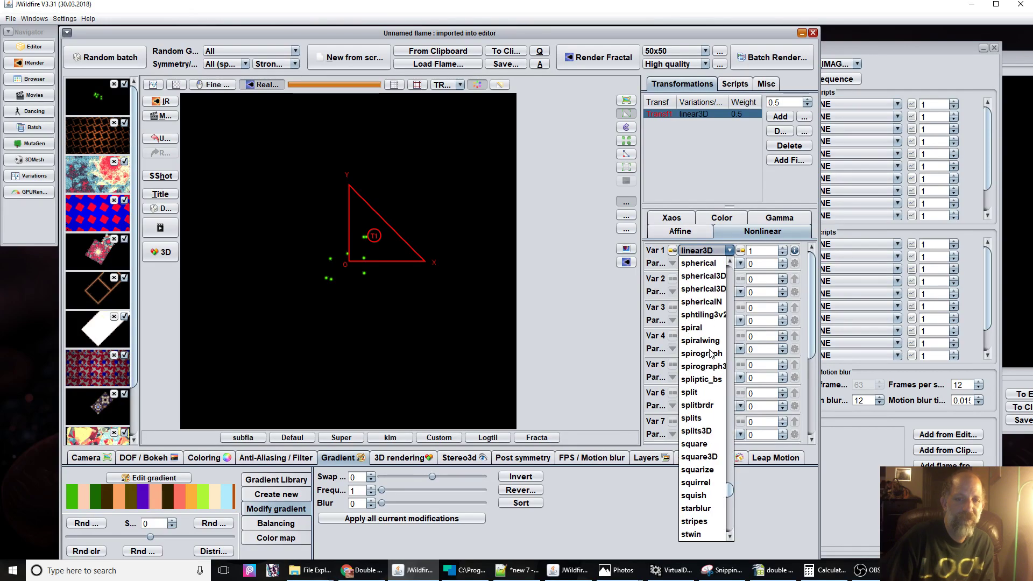
{"action": "scroll", "coordinate": [710, 352], "scroll_direction": "up", "scroll_amount": 20}
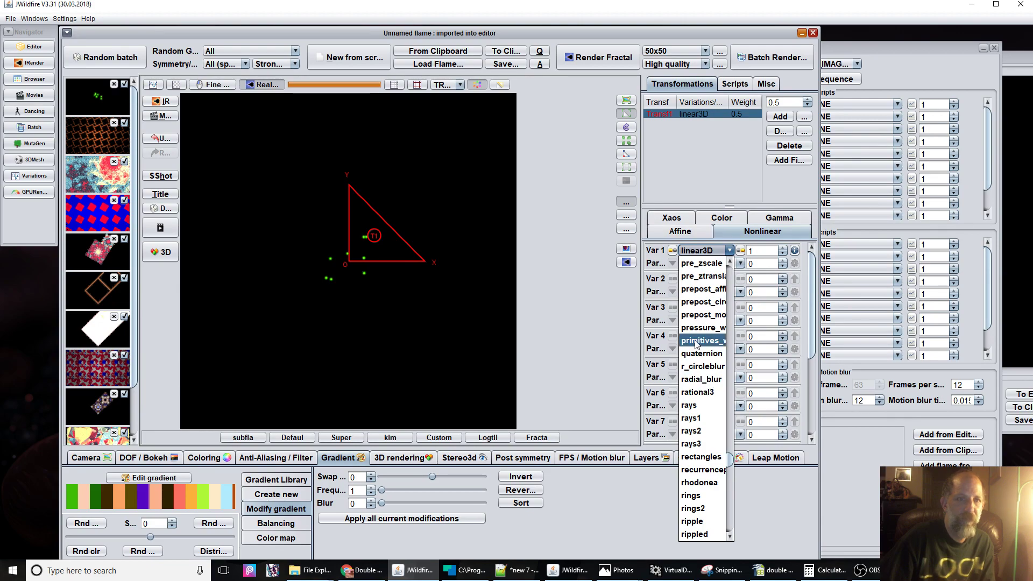
{"action": "left_click", "coordinate": [697, 341]}
{"action": "left_click", "coordinate": [726, 274]}
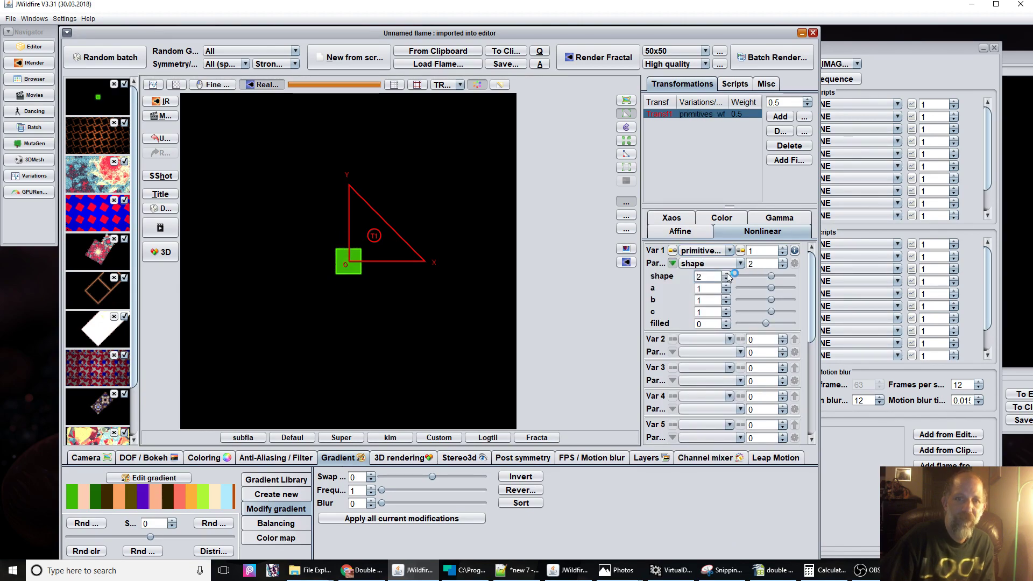
{"action": "left_click", "coordinate": [727, 275]}
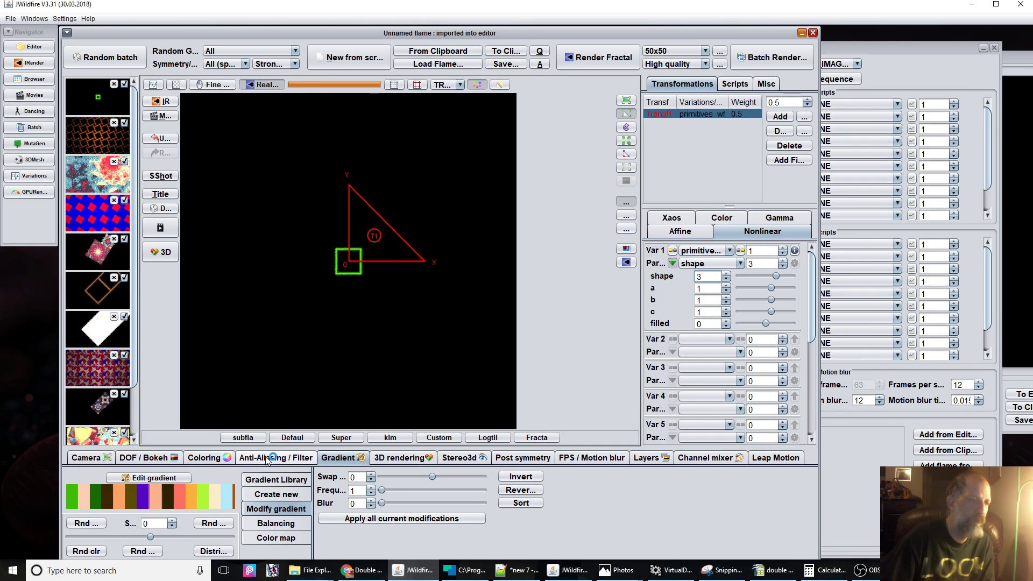
Enlarge the square in the preview by setting the camera's pixels per unit to 84.8.
{"action": "left_click", "coordinate": [86, 458]}
{"action": "left_click", "coordinate": [321, 515]}
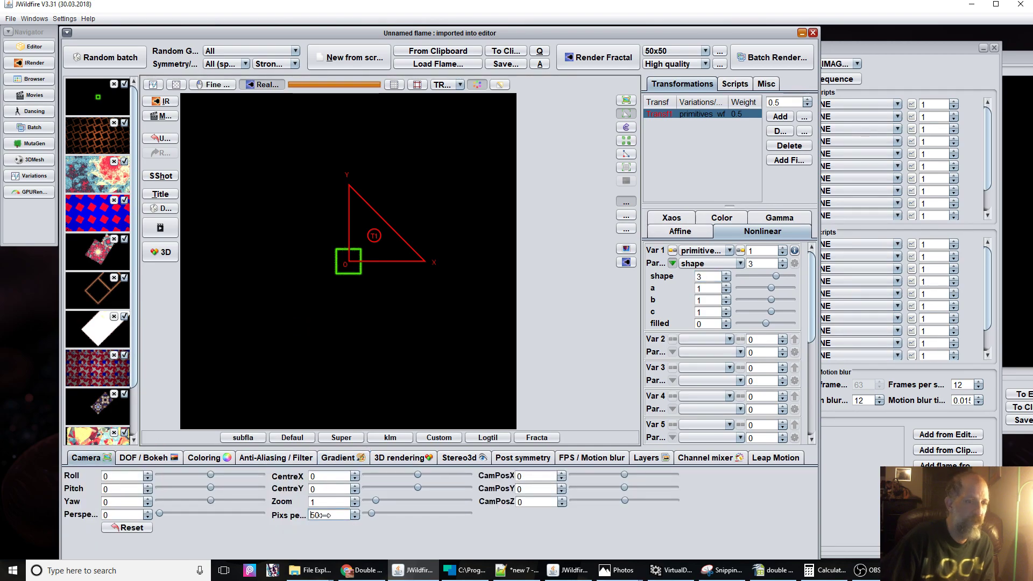
{"action": "left_click_drag", "start_coordinate": [322, 515], "coordinate": [416, 515]}
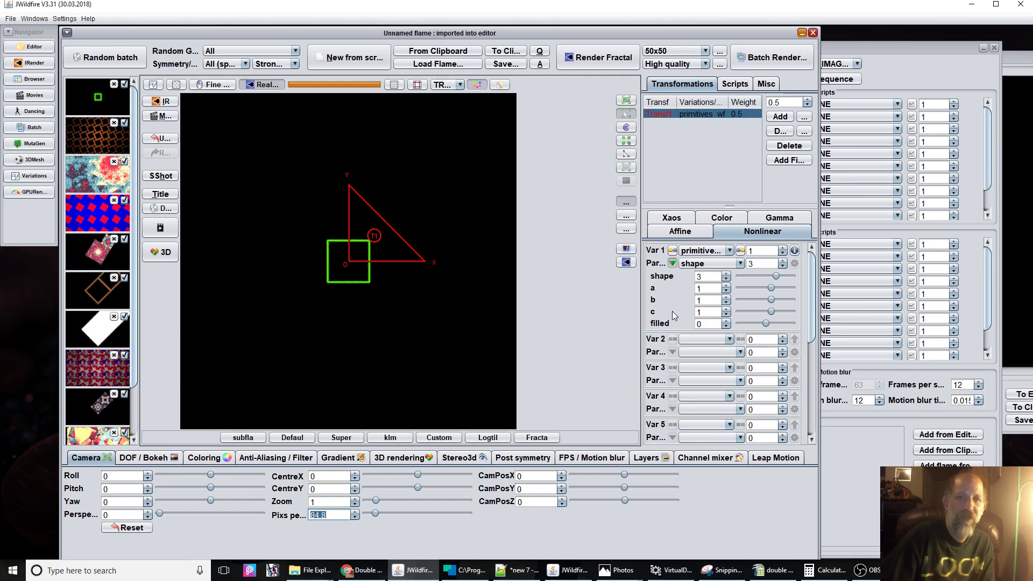
Add a final transform and give it the log_tile2 variation.
{"action": "left_click", "coordinate": [789, 160]}
{"action": "left_click", "coordinate": [703, 250]}
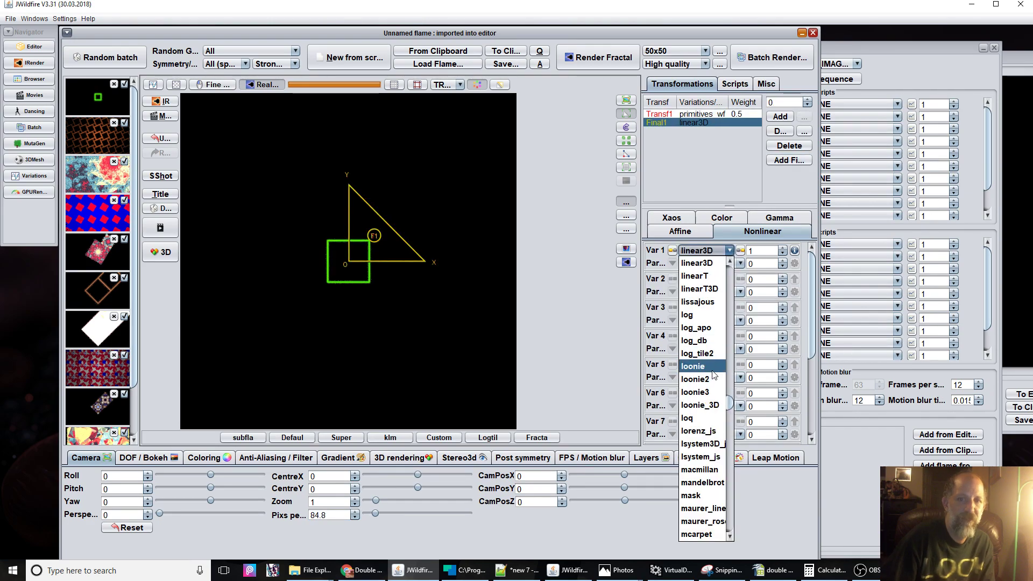
{"action": "left_click", "coordinate": [697, 354]}
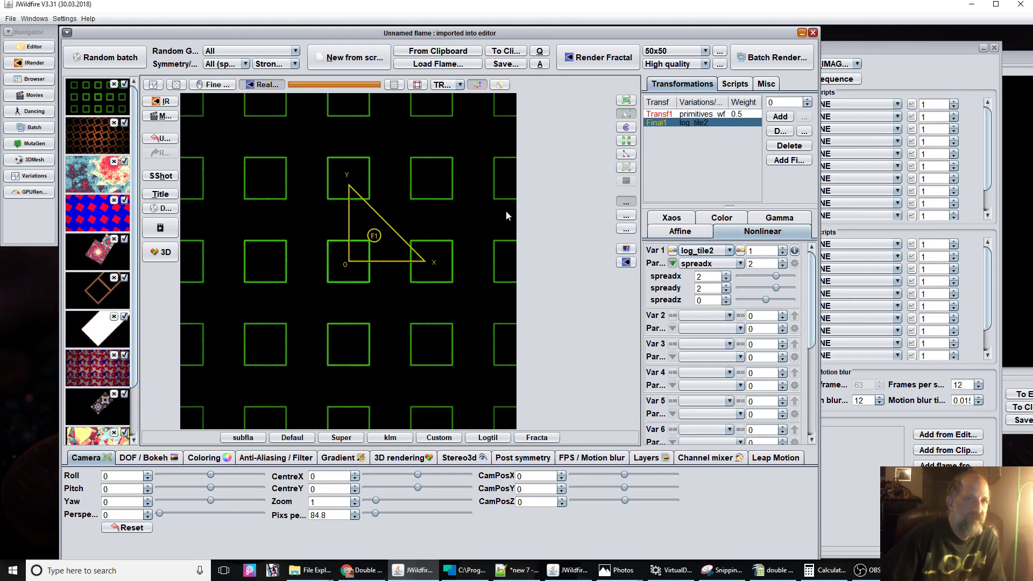
Turn on post-transform editing, then rotate Transf1's post triangle counterclockwise by about 30° and enlarge it until the tiled squares nearly meet.
{"action": "left_click", "coordinate": [504, 83]}
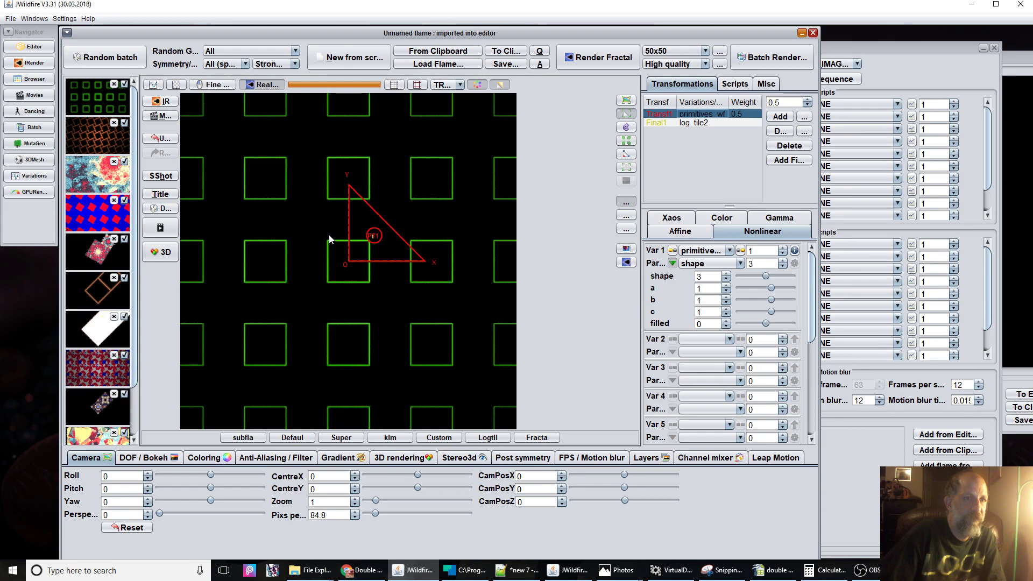
{"action": "left_click_drag", "start_coordinate": [329, 235], "coordinate": [316, 259]}
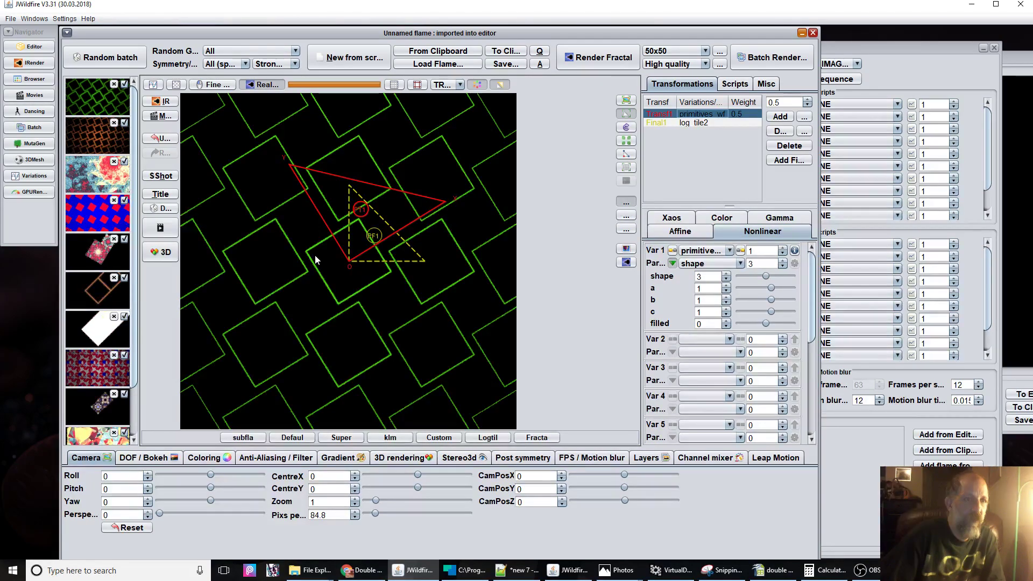
{"action": "scroll", "coordinate": [315, 259], "scroll_direction": "up", "scroll_amount": 1}
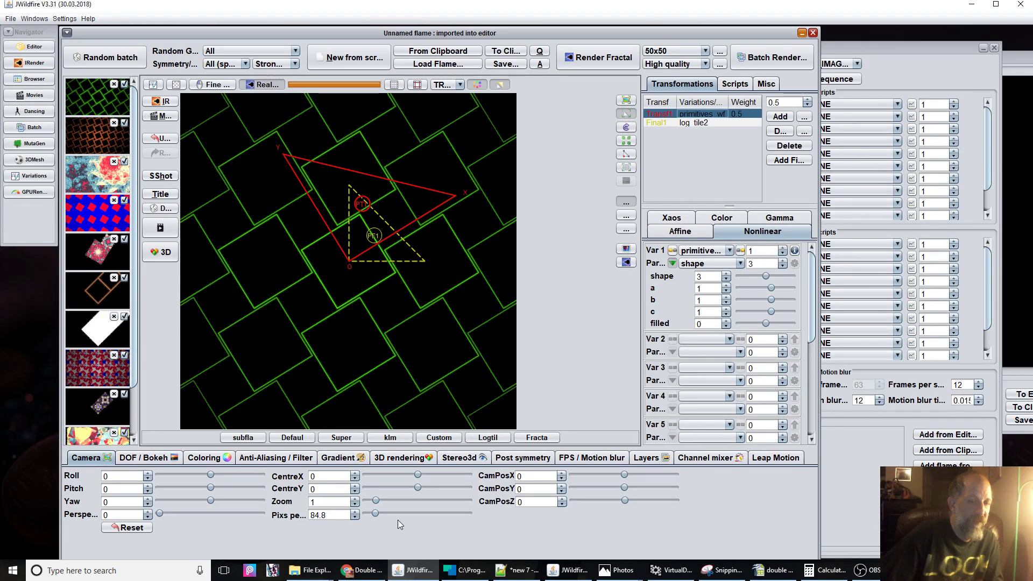
Switch to Chrome and examine the Wikipedia article on Pythagorean tiling, including its symmetry, dissection and aperiodic cross-section explanations.
{"action": "mouse_move", "coordinate": [356, 573]}
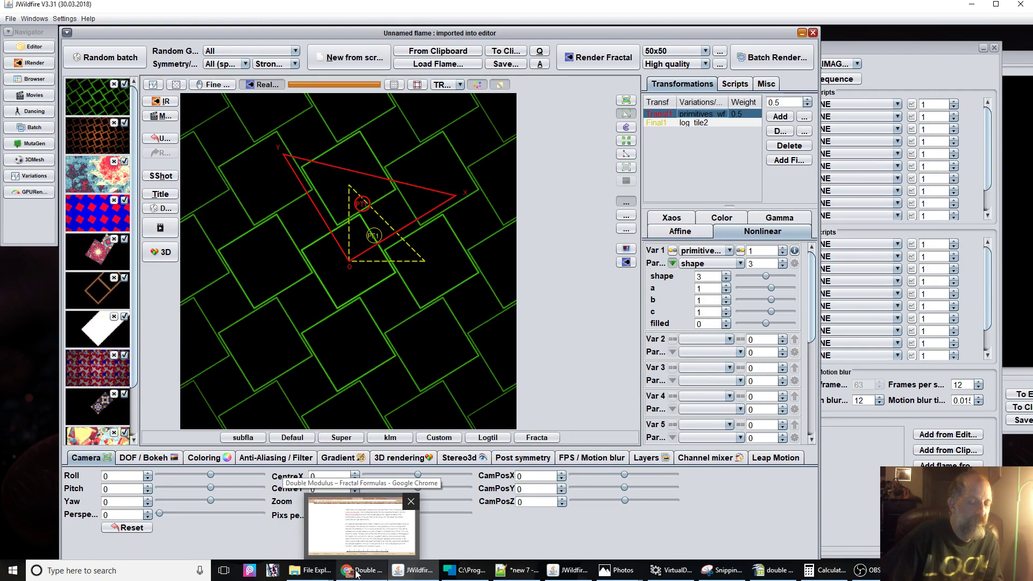
{"action": "left_click", "coordinate": [357, 574]}
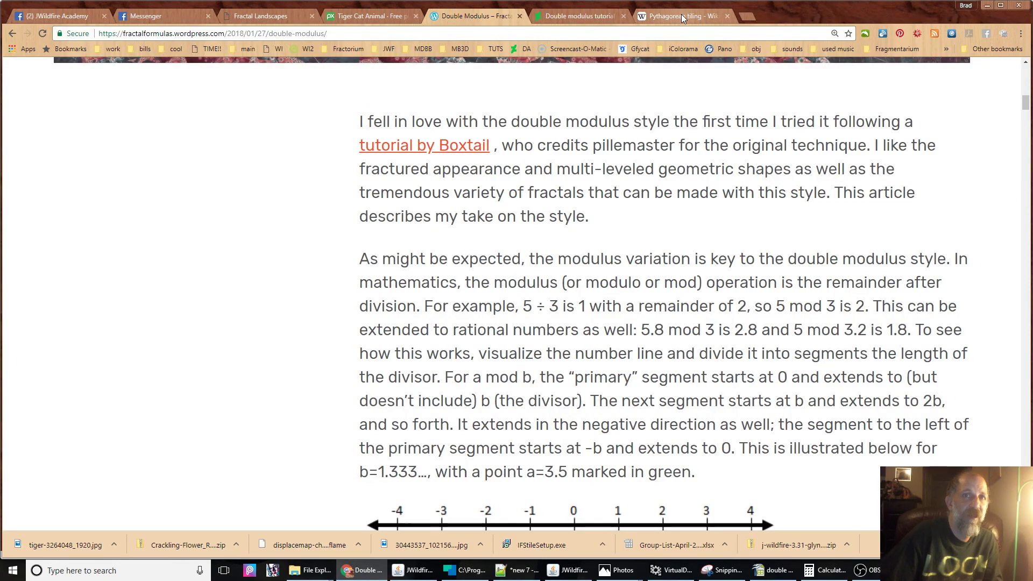
{"action": "left_click", "coordinate": [643, 15]}
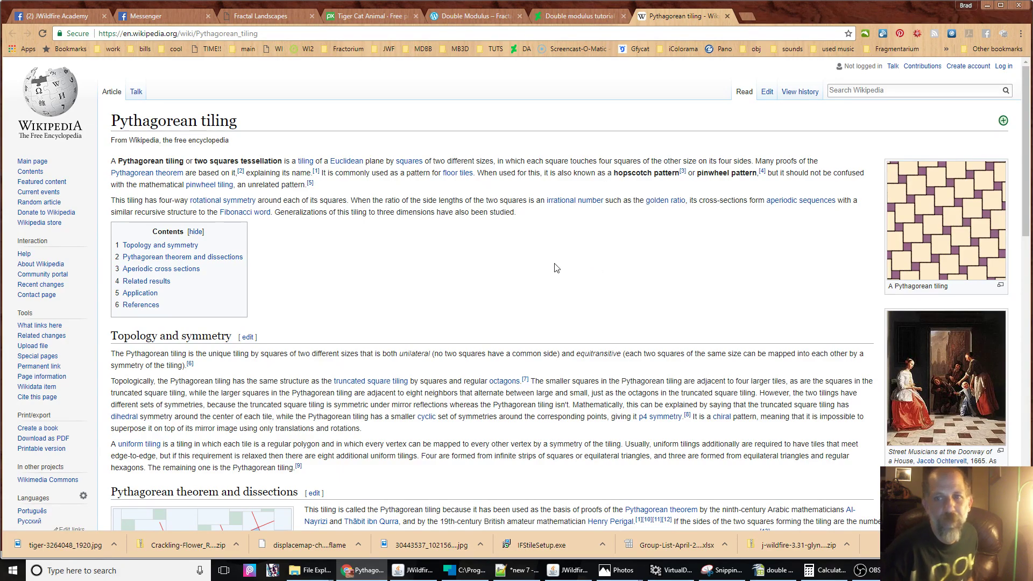
{"action": "scroll", "coordinate": [556, 267], "scroll_direction": "down", "scroll_amount": 4}
{"action": "scroll", "coordinate": [556, 268], "scroll_direction": "down", "scroll_amount": 3}
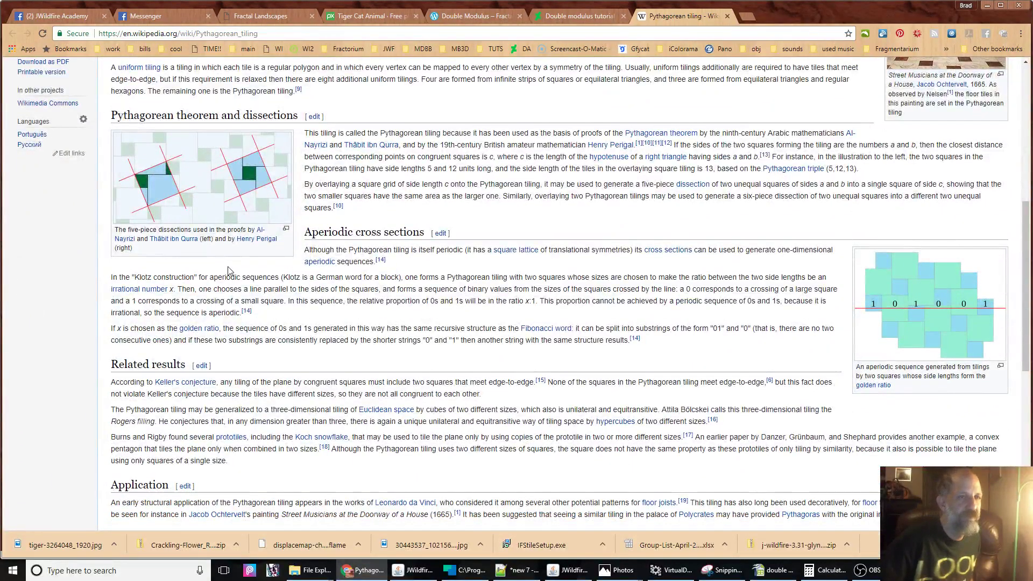
{"action": "scroll", "coordinate": [472, 319], "scroll_direction": "down", "scroll_amount": 8}
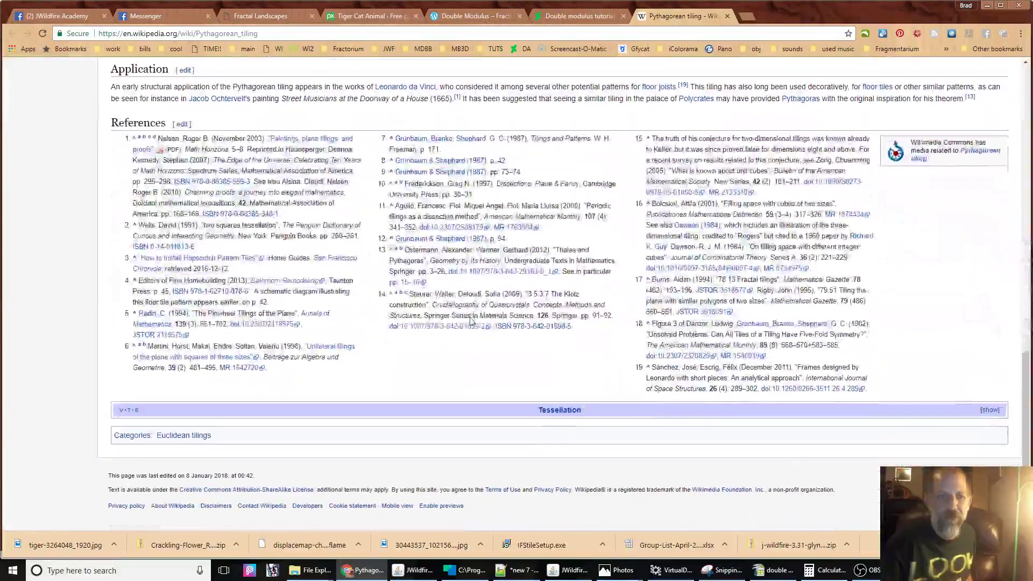
{"action": "scroll", "coordinate": [471, 318], "scroll_direction": "up", "scroll_amount": 9}
{"action": "scroll", "coordinate": [471, 318], "scroll_direction": "up", "scroll_amount": 6}
{"action": "scroll", "coordinate": [472, 320], "scroll_direction": "down", "scroll_amount": 6}
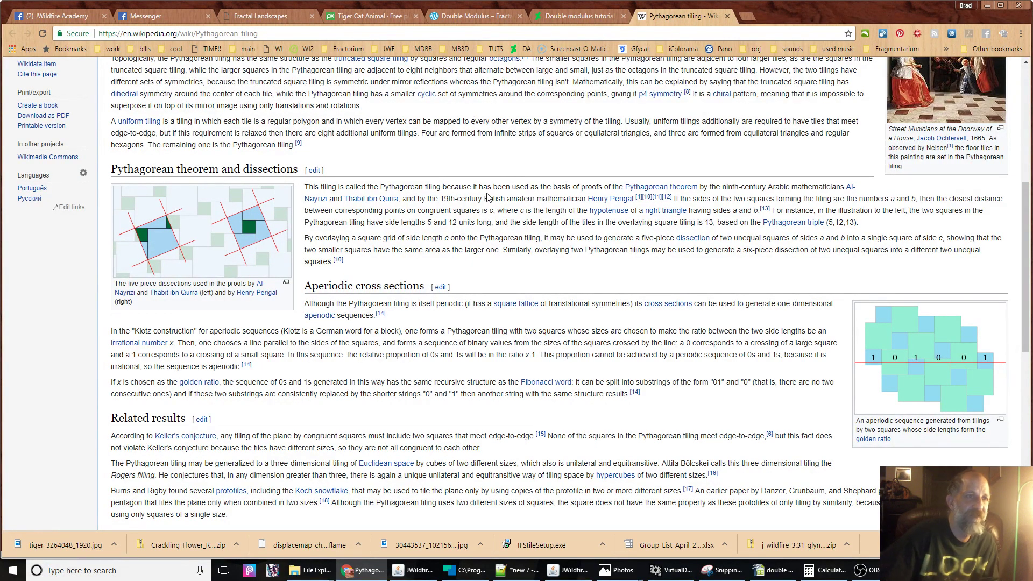
{"action": "scroll", "coordinate": [487, 196], "scroll_direction": "up", "scroll_amount": 5}
{"action": "scroll", "coordinate": [487, 197], "scroll_direction": "down", "scroll_amount": 4}
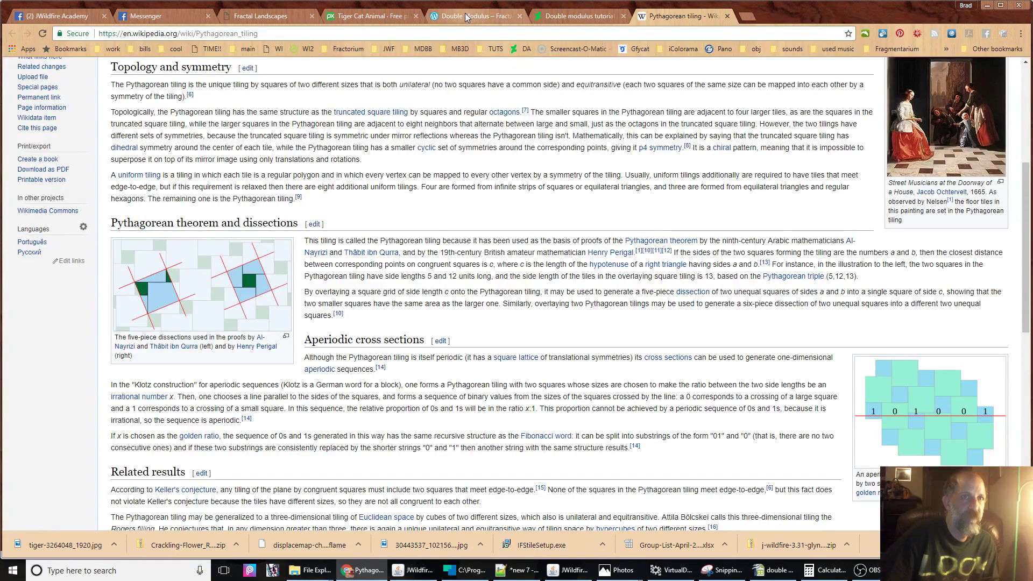
Examine the double modulus tutorial's rules for rotation angle, post-transform scaling and transform weight.
{"action": "left_click", "coordinate": [554, 16]}
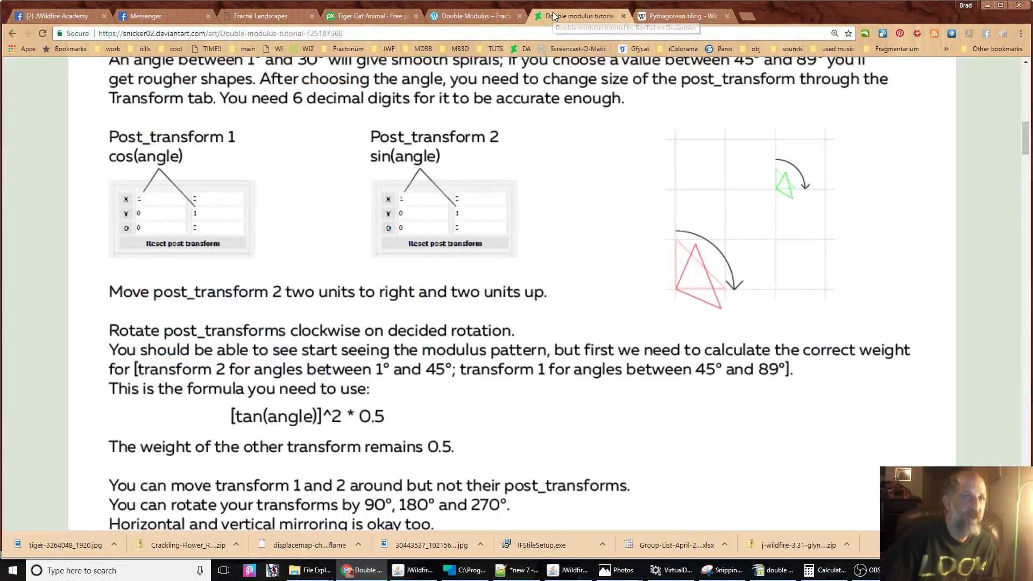
{"action": "left_click", "coordinate": [536, 396]}
{"action": "scroll", "coordinate": [536, 396], "scroll_direction": "down", "scroll_amount": 3}
{"action": "scroll", "coordinate": [592, 397], "scroll_direction": "up", "scroll_amount": 20}
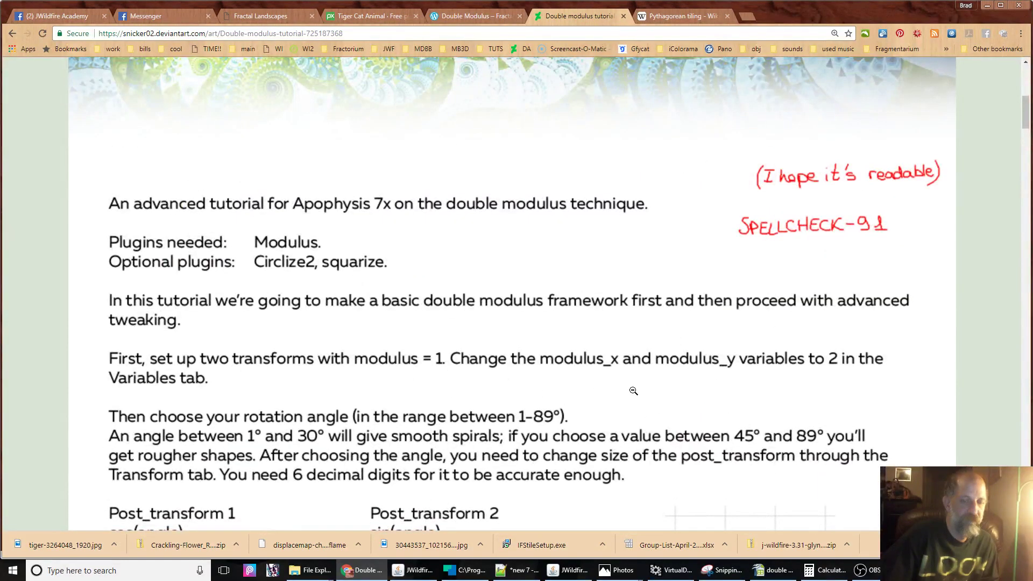
{"action": "scroll", "coordinate": [527, 403], "scroll_direction": "down", "scroll_amount": 8}
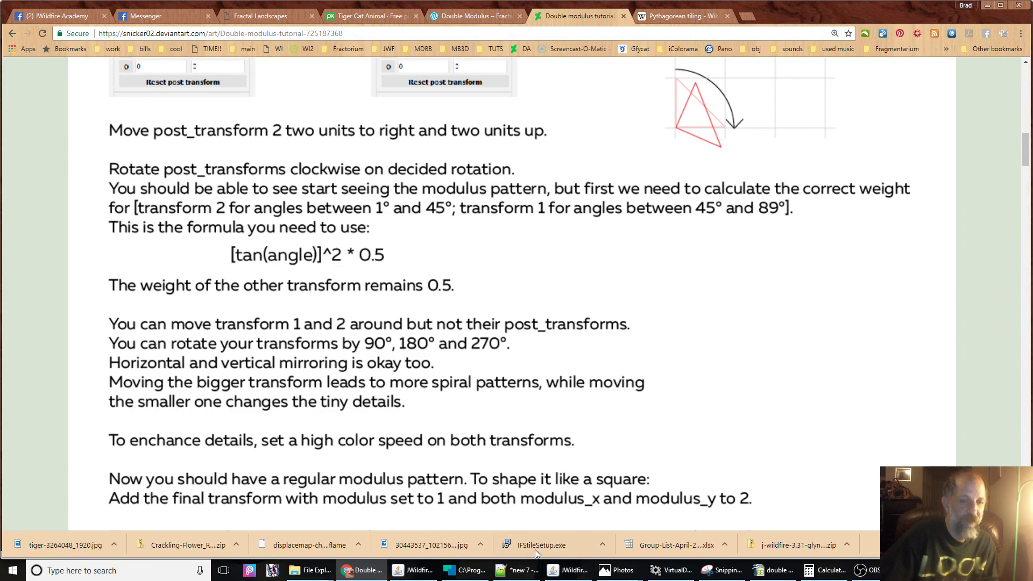
Switch back to JWildfire and fine-tune Transf1's post-transform rotation and size until the tiled squares share their edges.
{"action": "left_click", "coordinate": [413, 570]}
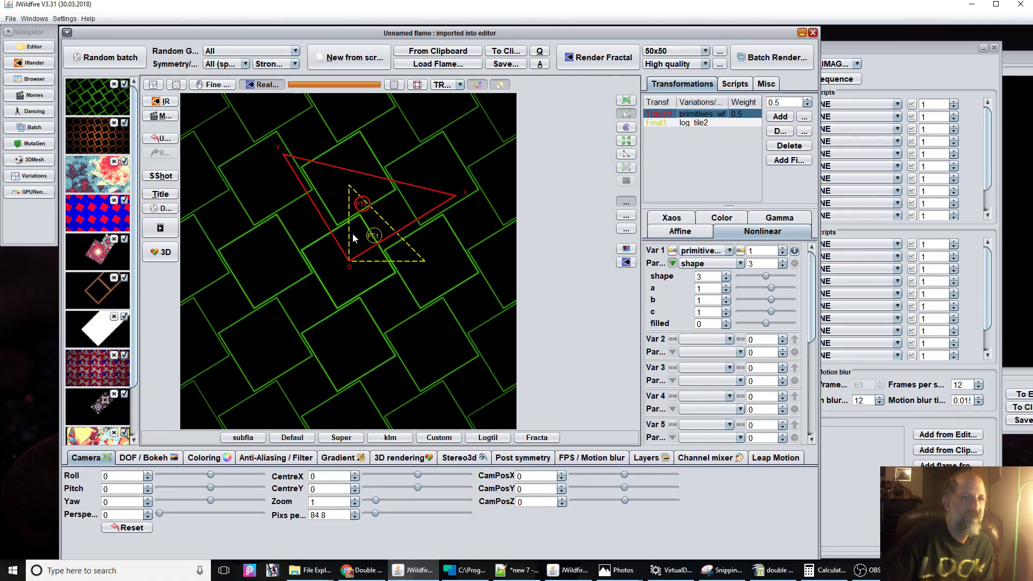
{"action": "left_click_drag", "start_coordinate": [327, 229], "coordinate": [348, 219]}
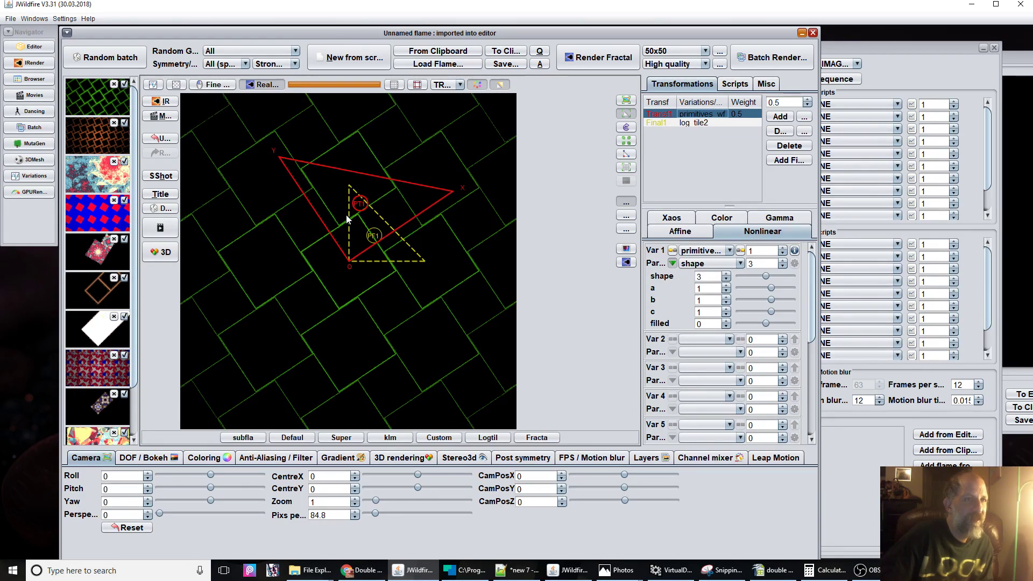
{"action": "left_click_drag", "start_coordinate": [347, 215], "coordinate": [406, 211]}
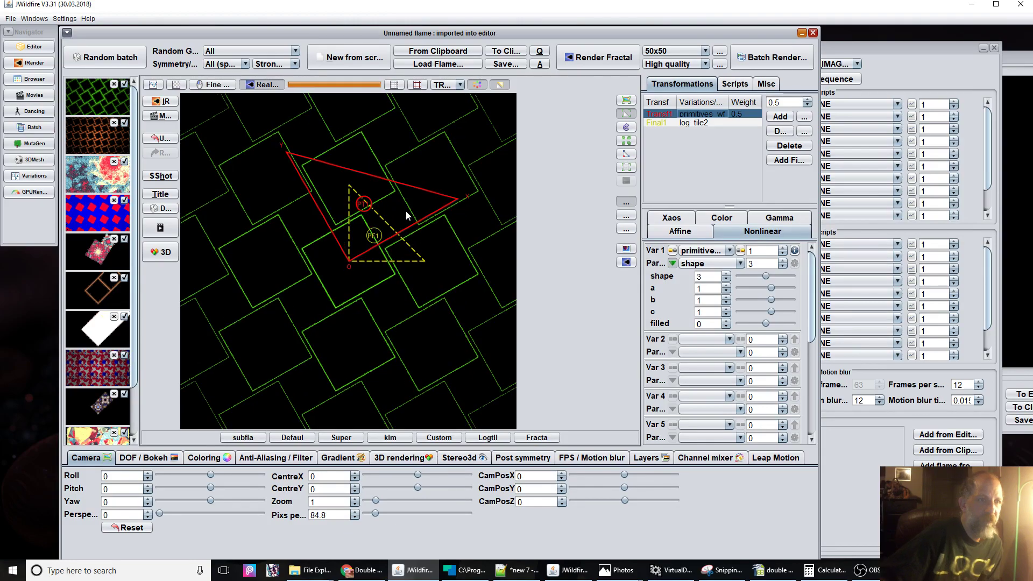
{"action": "left_click_drag", "start_coordinate": [406, 211], "coordinate": [409, 212]}
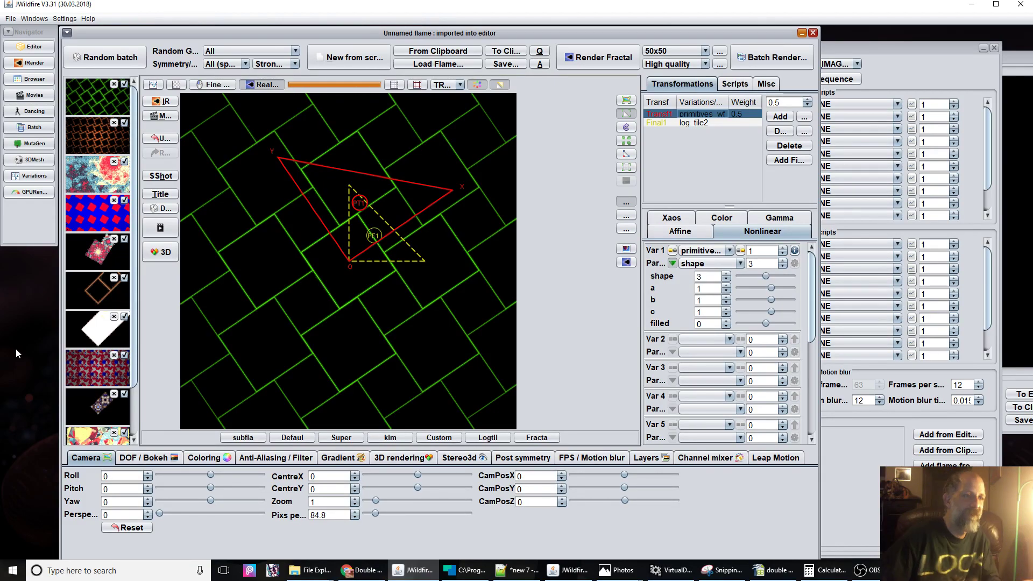
Load the red, yellow and blue dc_dmodulus flame, then set its pixels per unit to 79.6 and the variation's square parameter to 0.
{"action": "scroll", "coordinate": [102, 395], "scroll_direction": "down", "scroll_amount": 2}
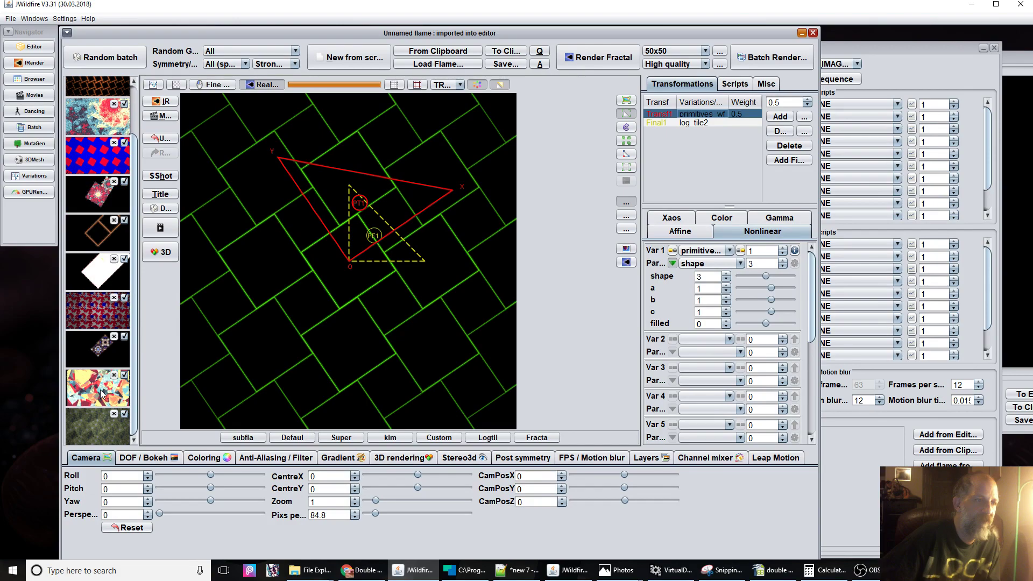
{"action": "left_click", "coordinate": [103, 394]}
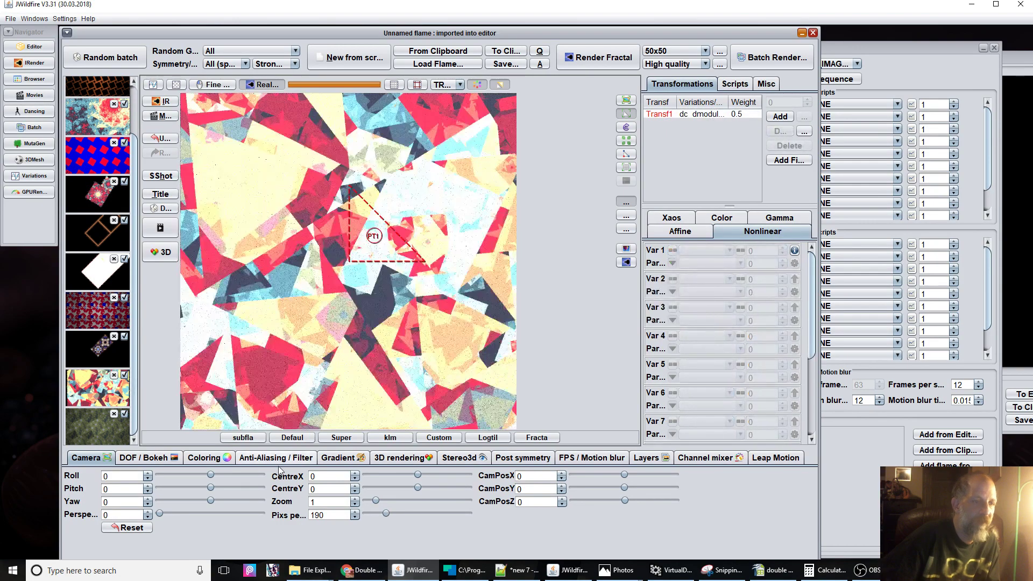
{"action": "left_click_drag", "start_coordinate": [329, 515], "coordinate": [183, 473]}
{"action": "left_click", "coordinate": [705, 114]}
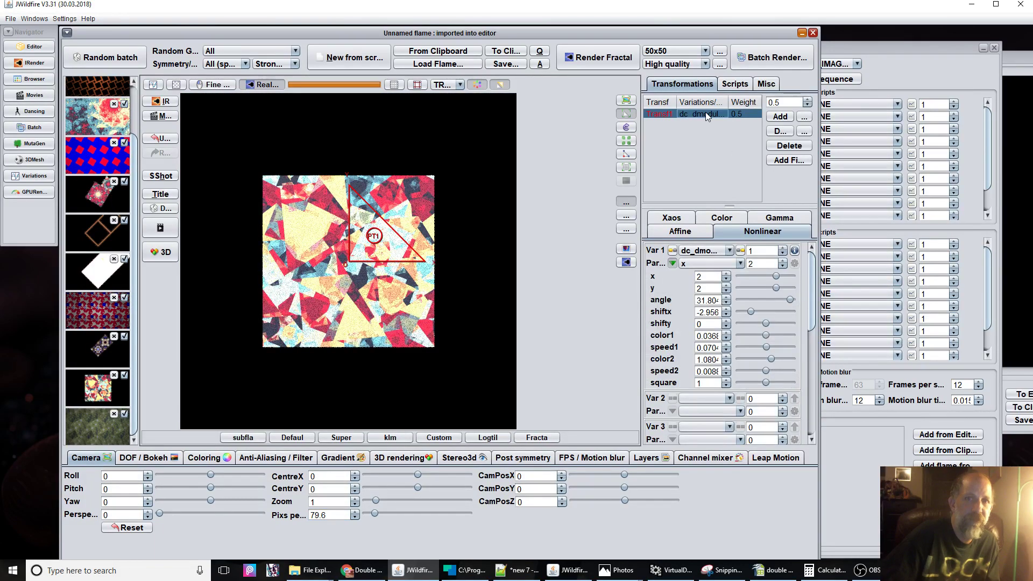
{"action": "left_click", "coordinate": [725, 386]}
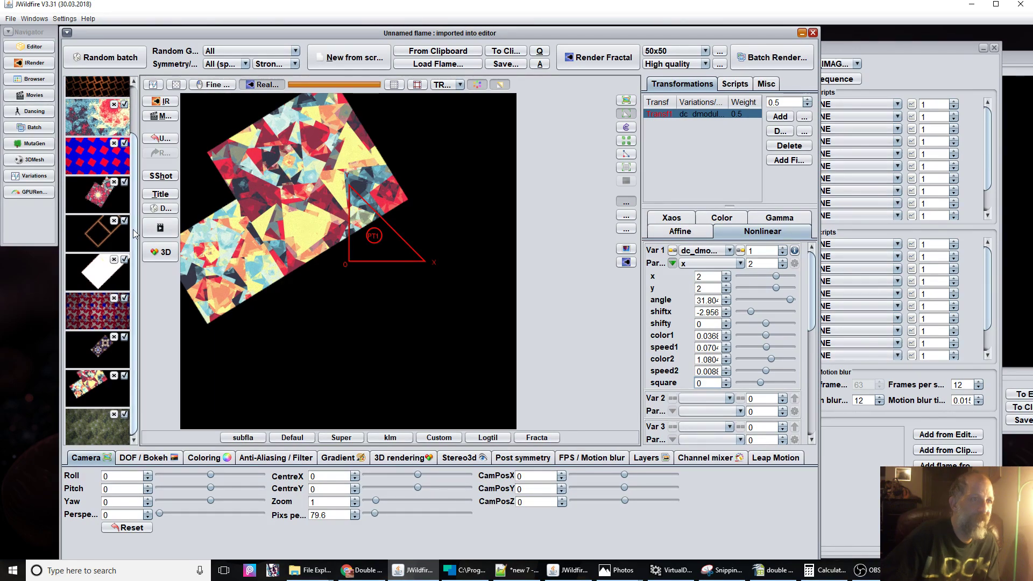
Load the green square-tiling flame from the top of the thumbnail list back into the editor.
{"action": "scroll", "coordinate": [125, 193], "scroll_direction": "up", "scroll_amount": 1}
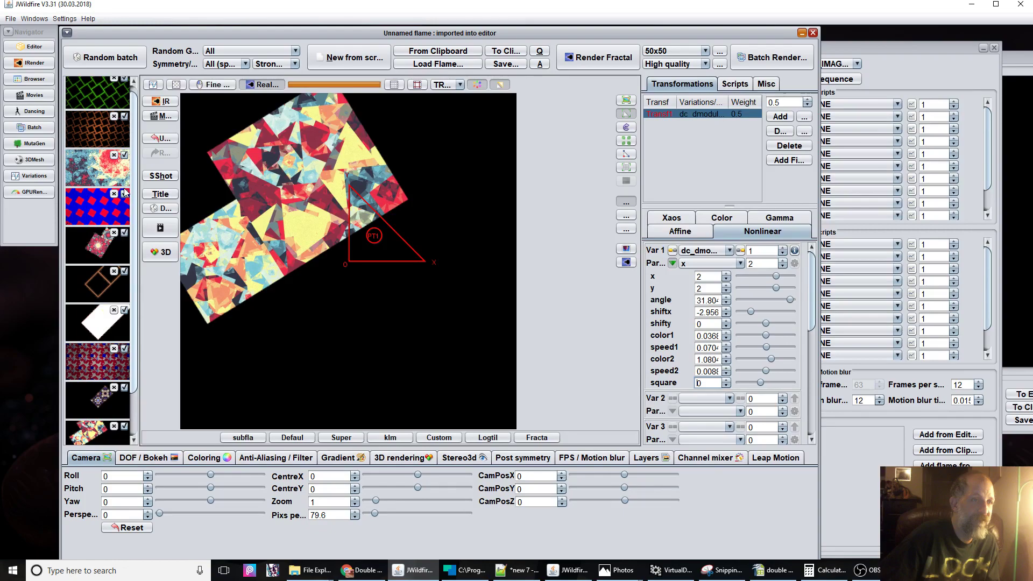
{"action": "scroll", "coordinate": [127, 106], "scroll_direction": "up", "scroll_amount": 1}
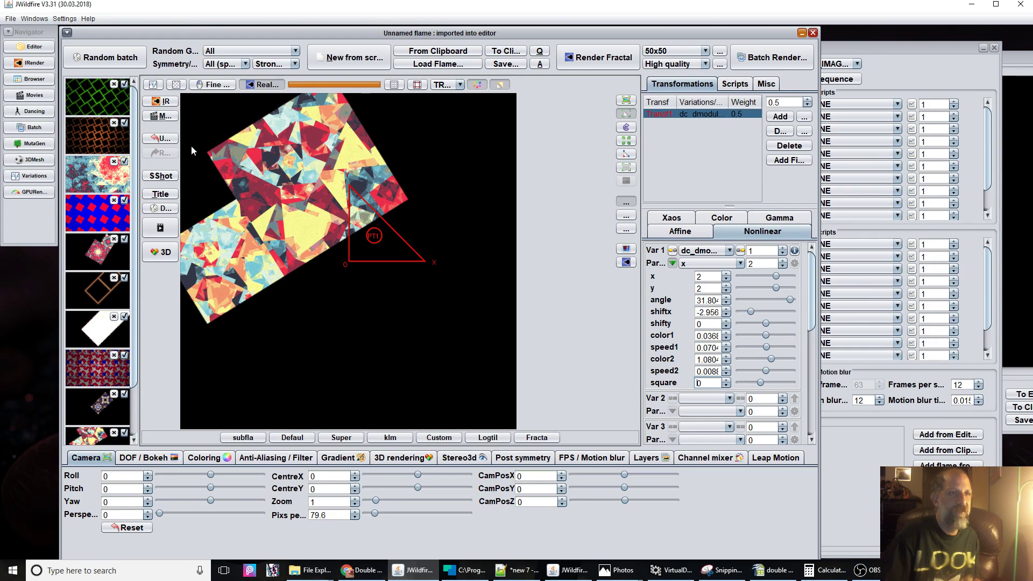
{"action": "left_click", "coordinate": [86, 93]}
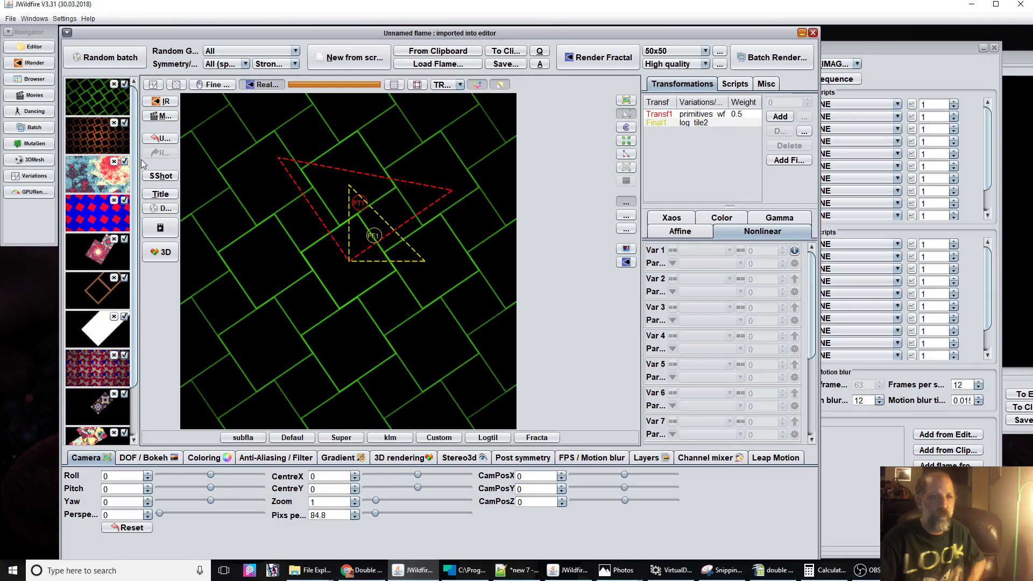
Duplicate Transf1 and offset the copy's post-transform to O1 1 and O2 -1.
{"action": "left_click", "coordinate": [703, 115]}
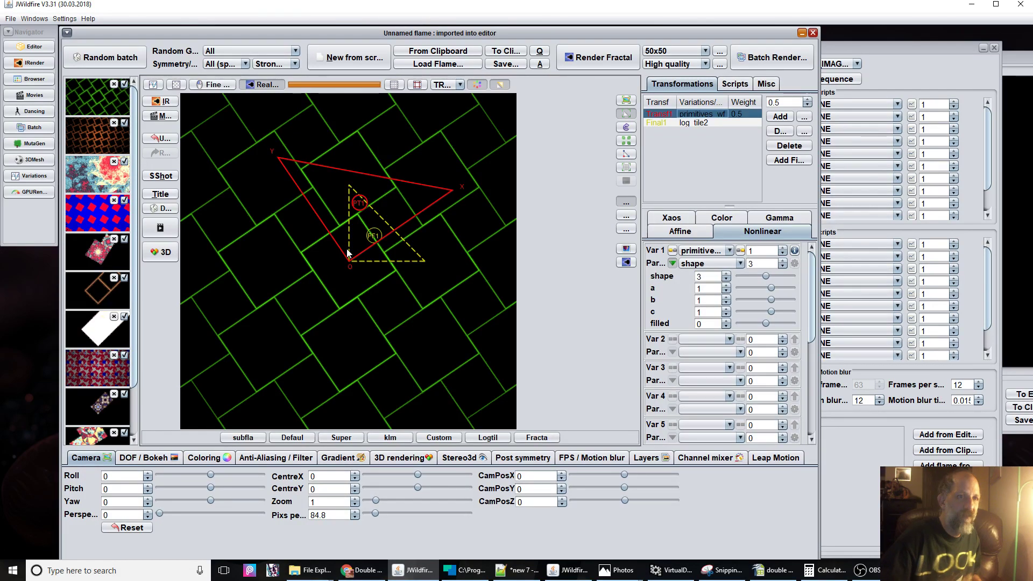
{"action": "scroll", "coordinate": [351, 251], "scroll_direction": "down", "scroll_amount": 2}
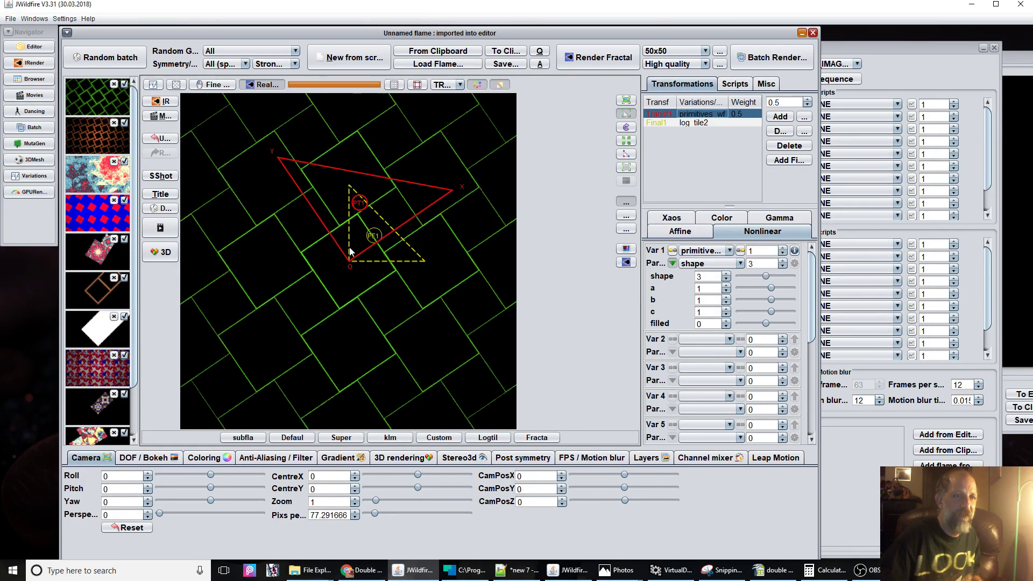
{"action": "left_click_drag", "start_coordinate": [350, 251], "coordinate": [361, 222]}
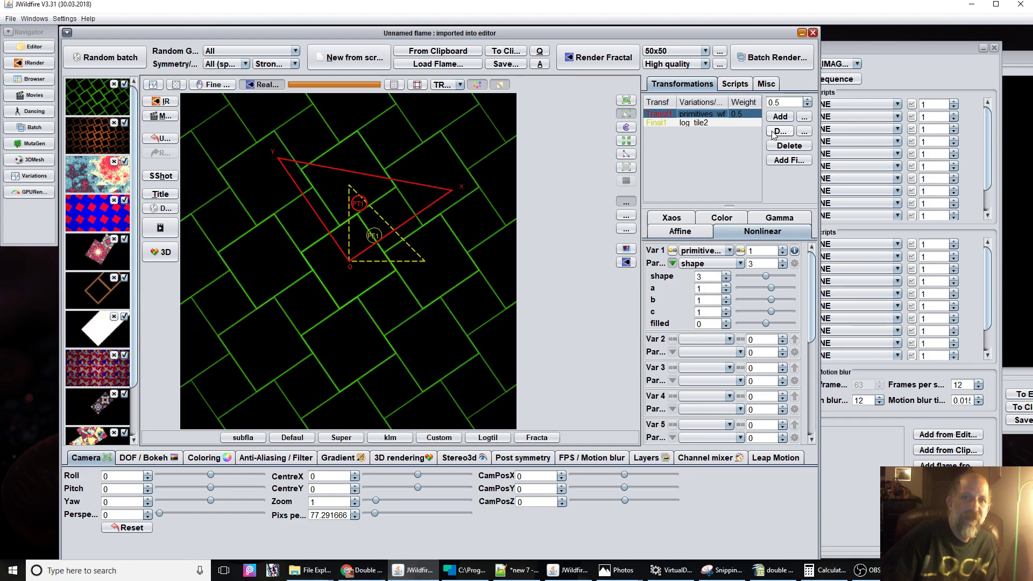
{"action": "left_click", "coordinate": [681, 231]}
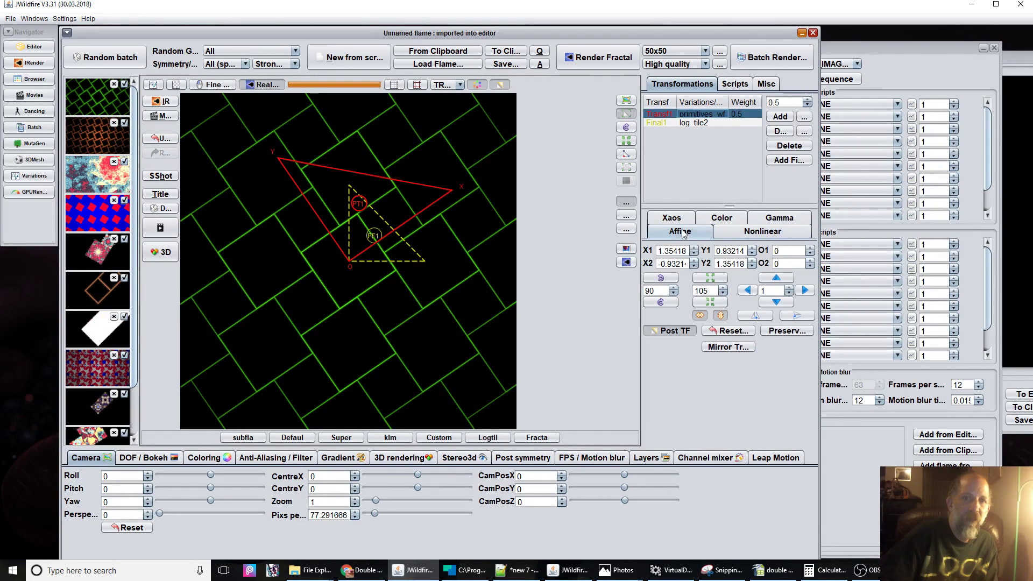
{"action": "left_click", "coordinate": [780, 131]}
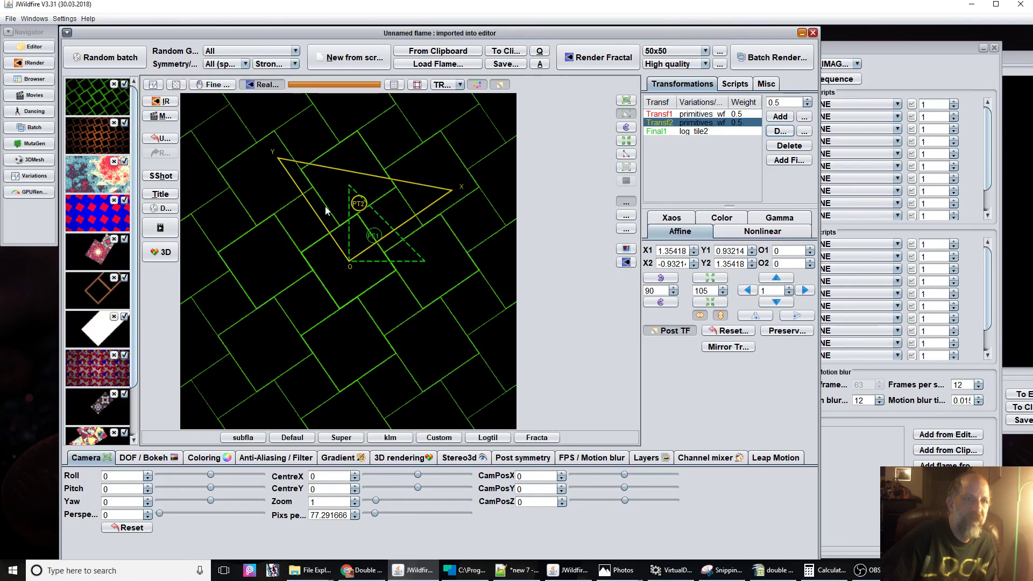
{"action": "left_click", "coordinate": [775, 303]}
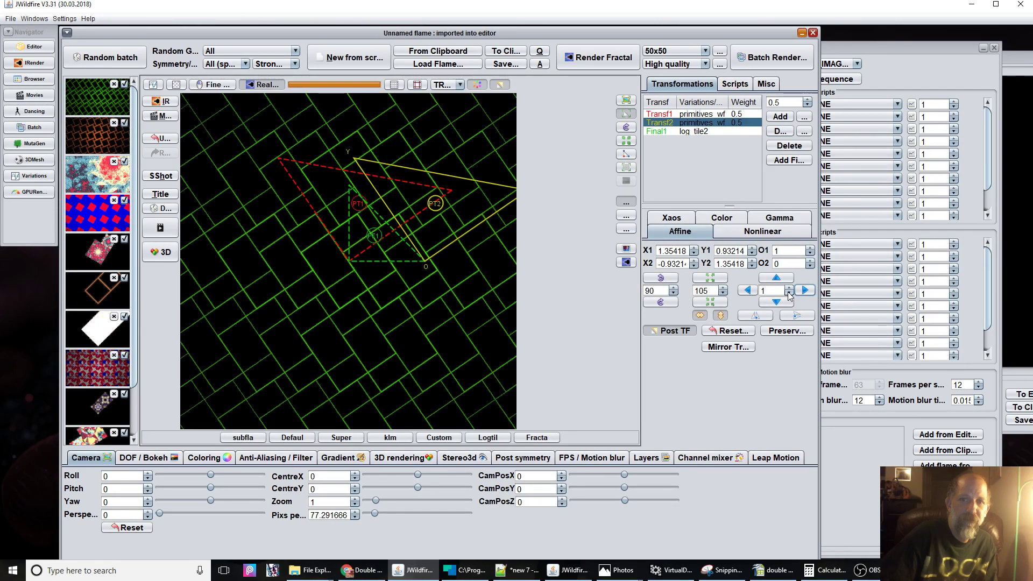
{"action": "left_click", "coordinate": [777, 277]}
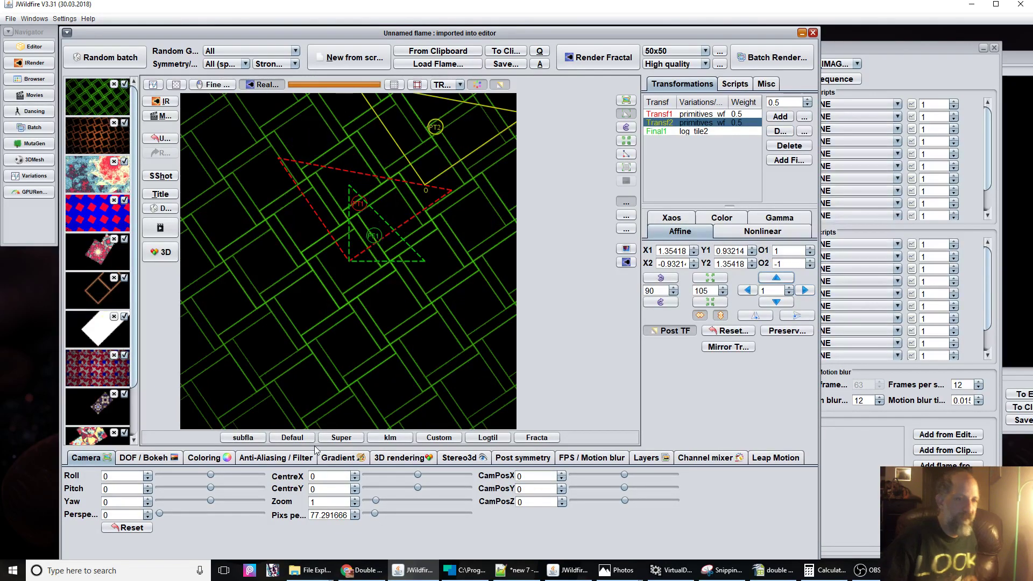
Apply the red, white and blue gradient 170704161902.map and set Transf1's color to 0 and Transf2's to 1, both with speed -1.
{"action": "left_click", "coordinate": [344, 458]}
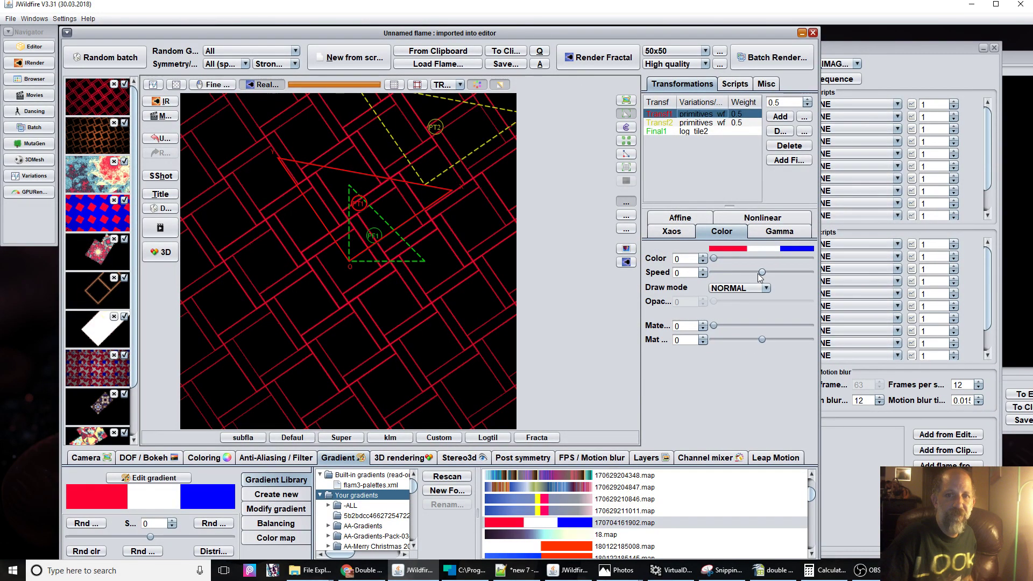
{"action": "left_click_drag", "start_coordinate": [761, 273], "coordinate": [714, 273]}
{"action": "left_click", "coordinate": [681, 123]}
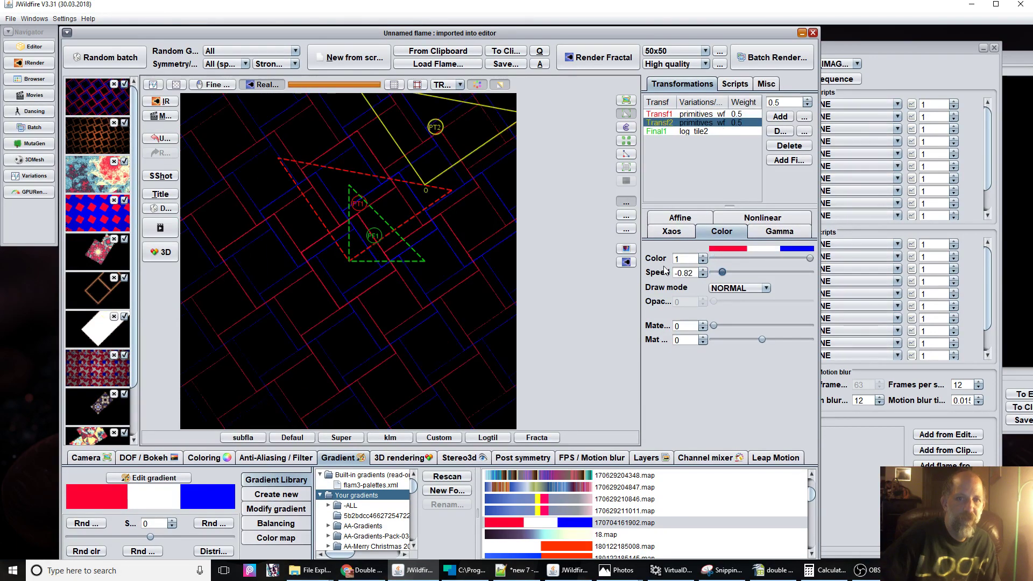
Set the flame's Fade to White to 200.8 and Transf2's weight to 0.28.
{"action": "left_click", "coordinate": [194, 459]}
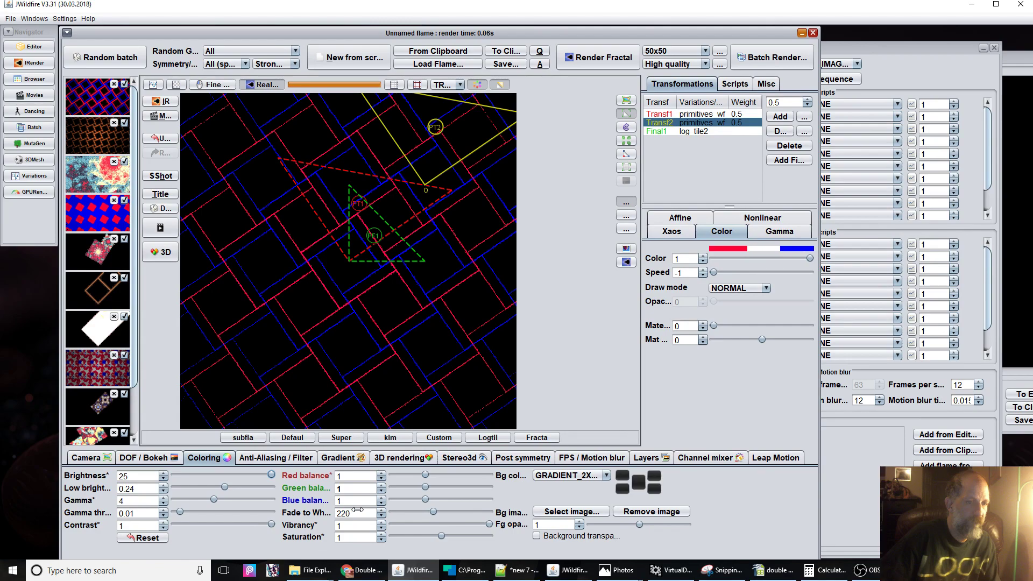
{"action": "left_click_drag", "start_coordinate": [358, 510], "coordinate": [350, 510]}
{"action": "left_click", "coordinate": [687, 115]}
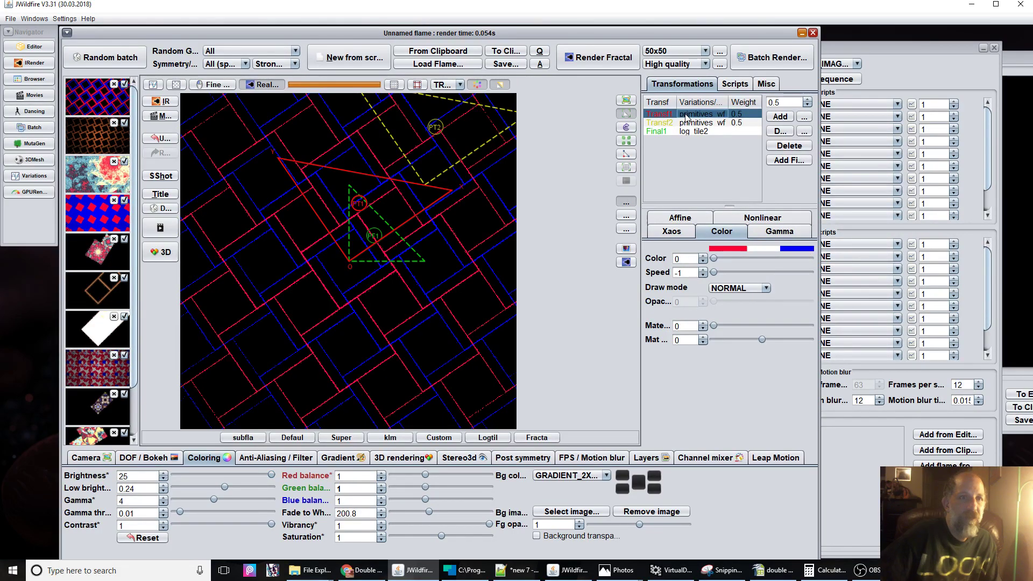
{"action": "left_click", "coordinate": [660, 122]}
{"action": "left_click_drag", "start_coordinate": [783, 102], "coordinate": [528, 100]}
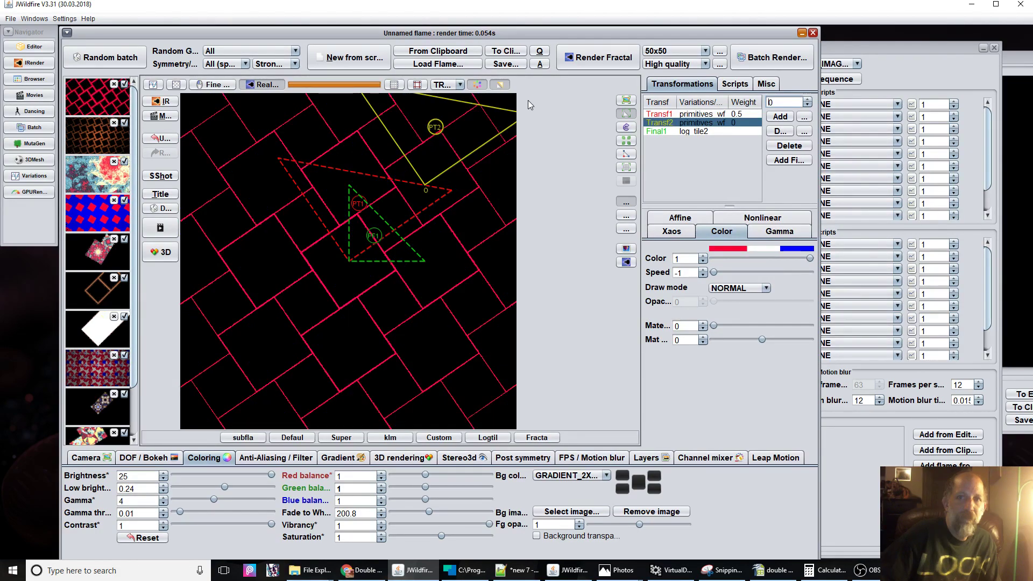
{"action": "left_click_drag", "start_coordinate": [528, 100], "coordinate": [694, 130]}
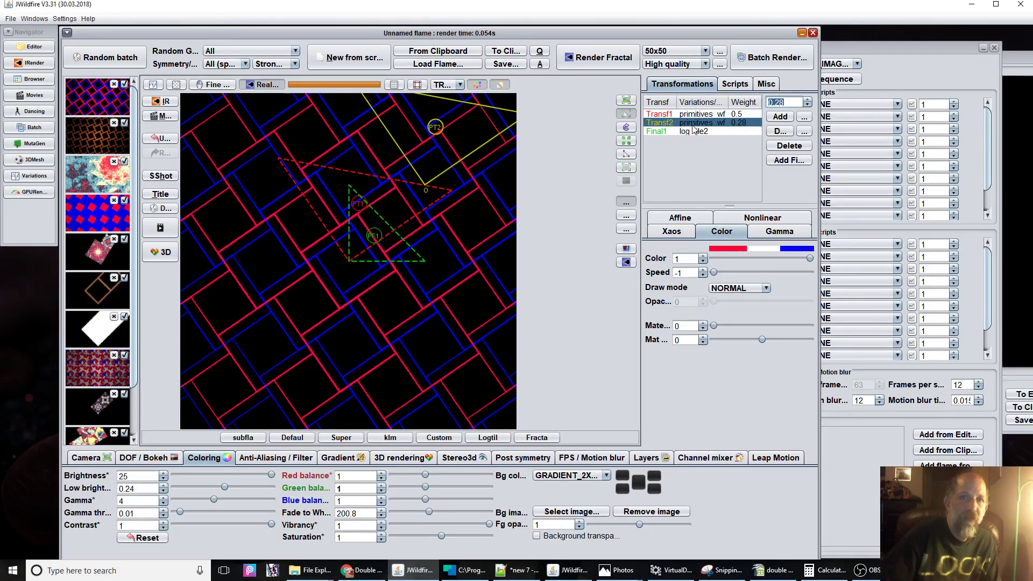
Shrink Transf2's post-transform until its squares fit the smaller squares of the tiling, and set its color to 0.58.
{"action": "scroll", "coordinate": [418, 171], "scroll_direction": "down", "scroll_amount": 2}
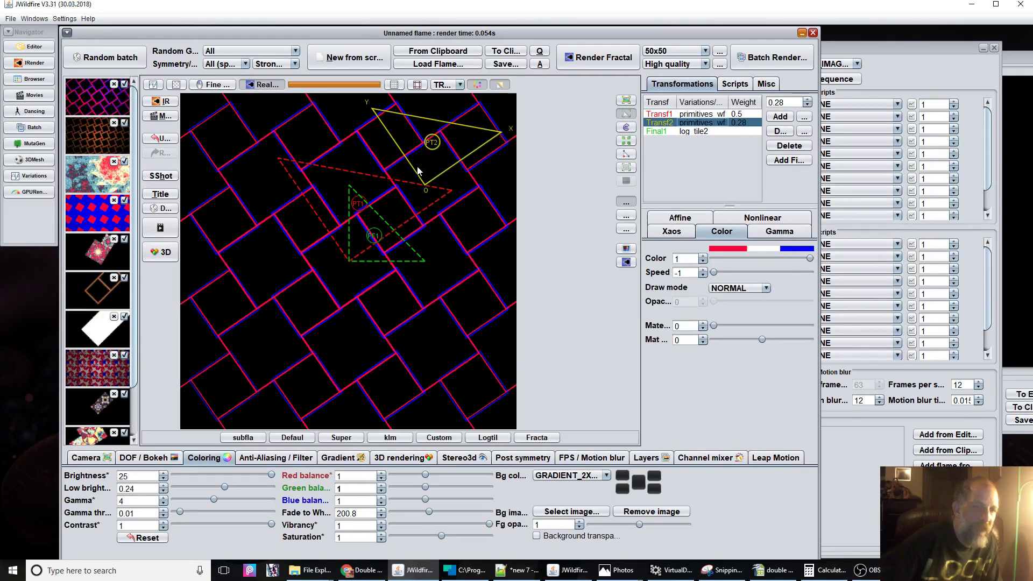
{"action": "scroll", "coordinate": [420, 204], "scroll_direction": "down", "scroll_amount": 1}
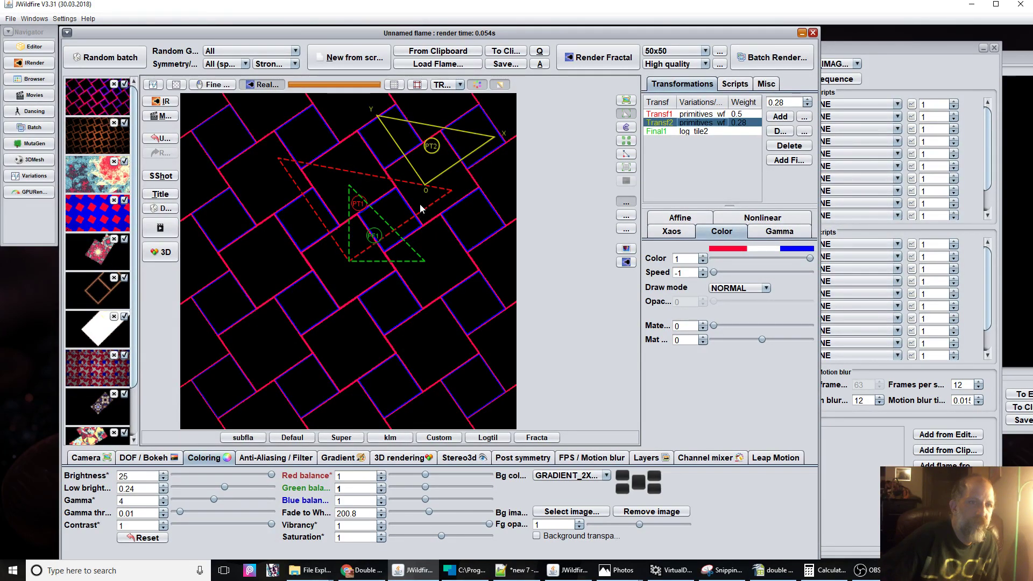
{"action": "left_click_drag", "start_coordinate": [810, 258], "coordinate": [772, 258]}
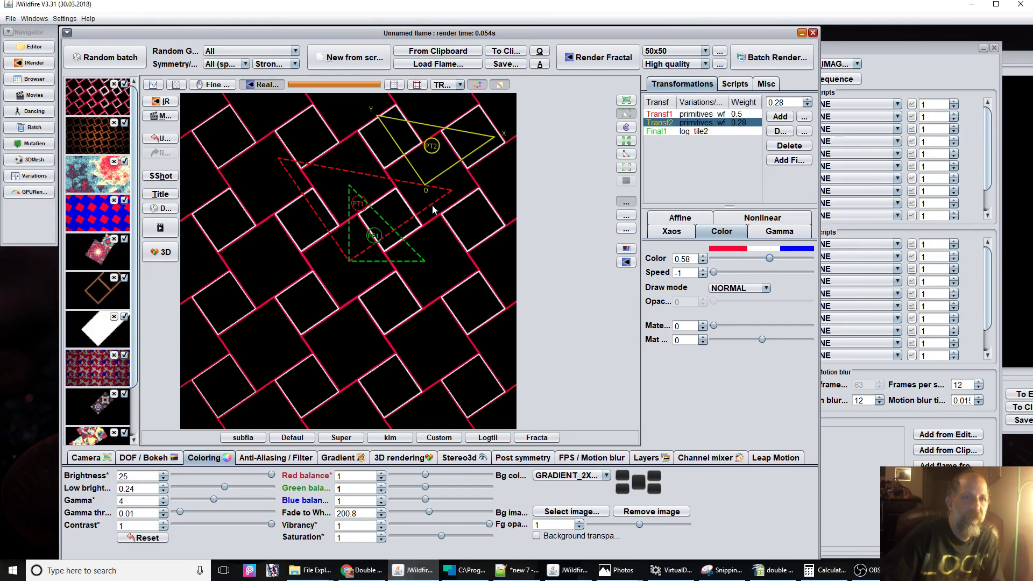
Set Transf2's draw mode to HIDDEN, then try rotating Transf1's post-transform by 10 degrees and rotate it back.
{"action": "left_click", "coordinate": [736, 290]}
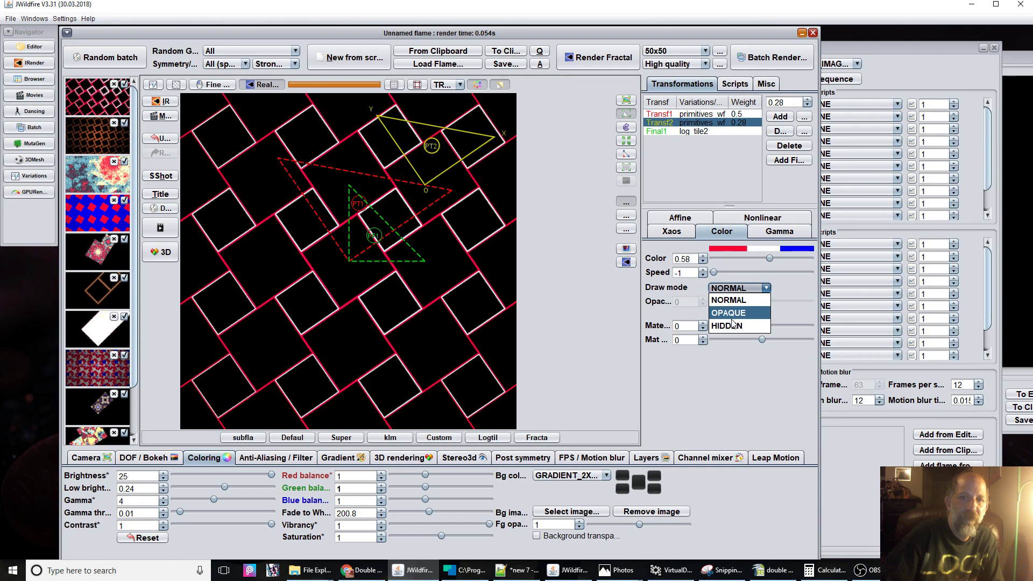
{"action": "left_click", "coordinate": [732, 326]}
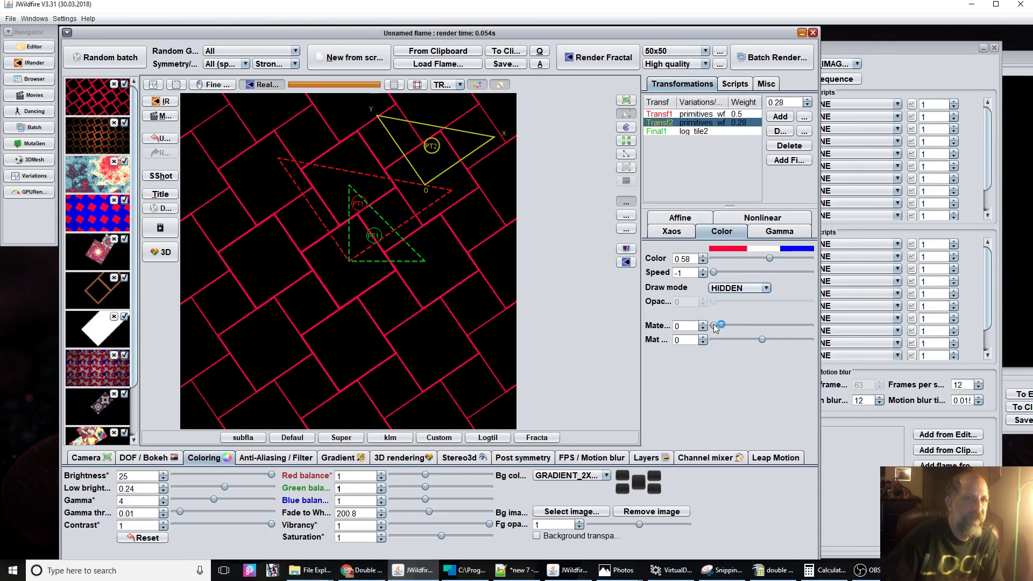
{"action": "left_click", "coordinate": [672, 218]}
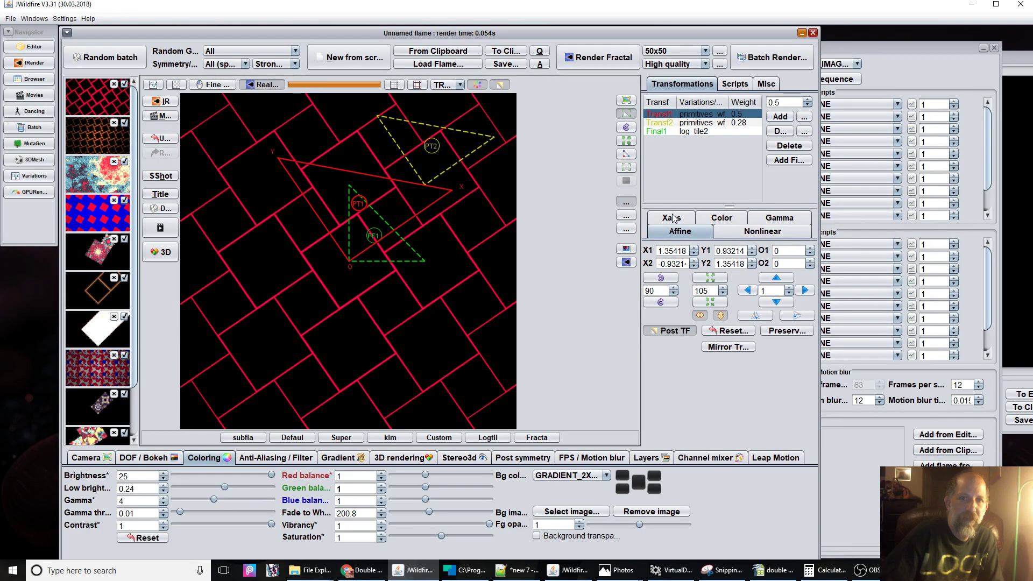
{"action": "double_click", "coordinate": [655, 290]}
{"action": "type", "text": "1"}
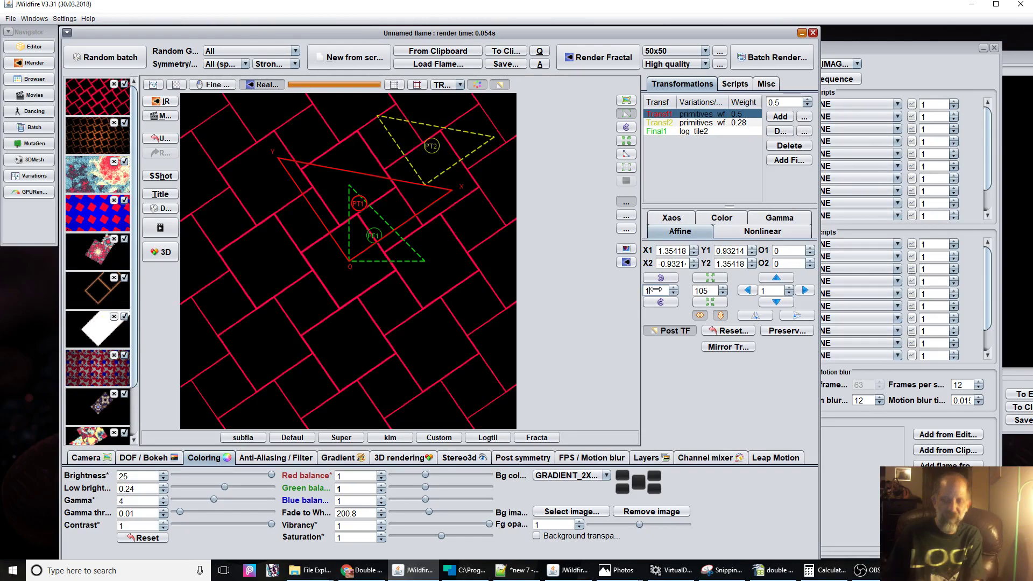
{"action": "type", "text": "0"}
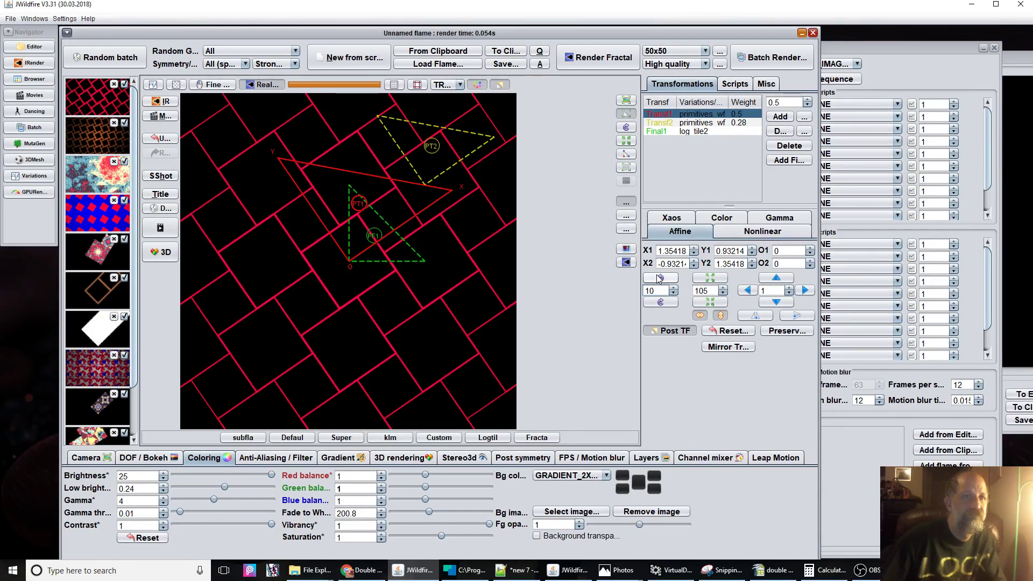
{"action": "left_click", "coordinate": [660, 278]}
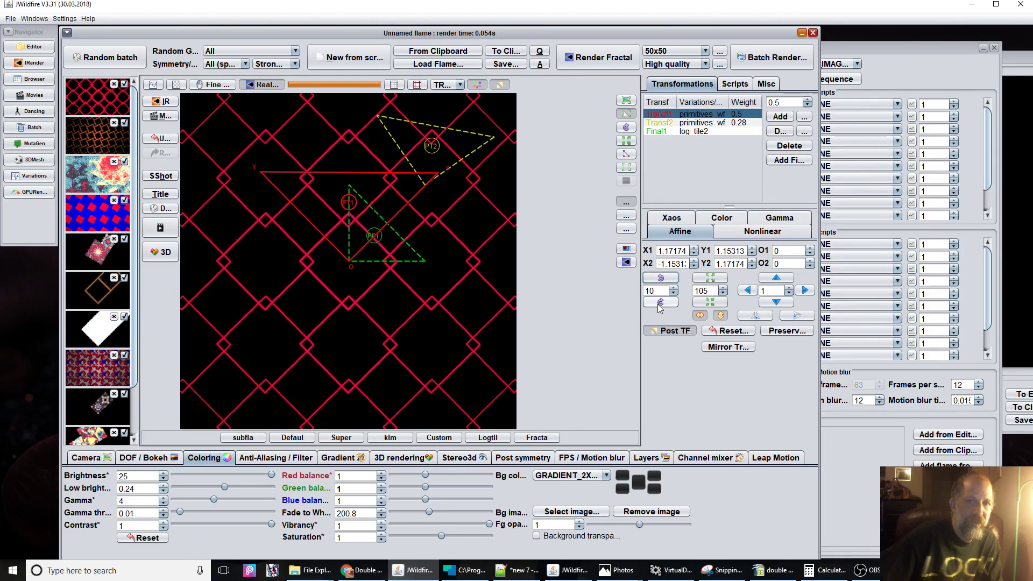
{"action": "left_click", "coordinate": [659, 303]}
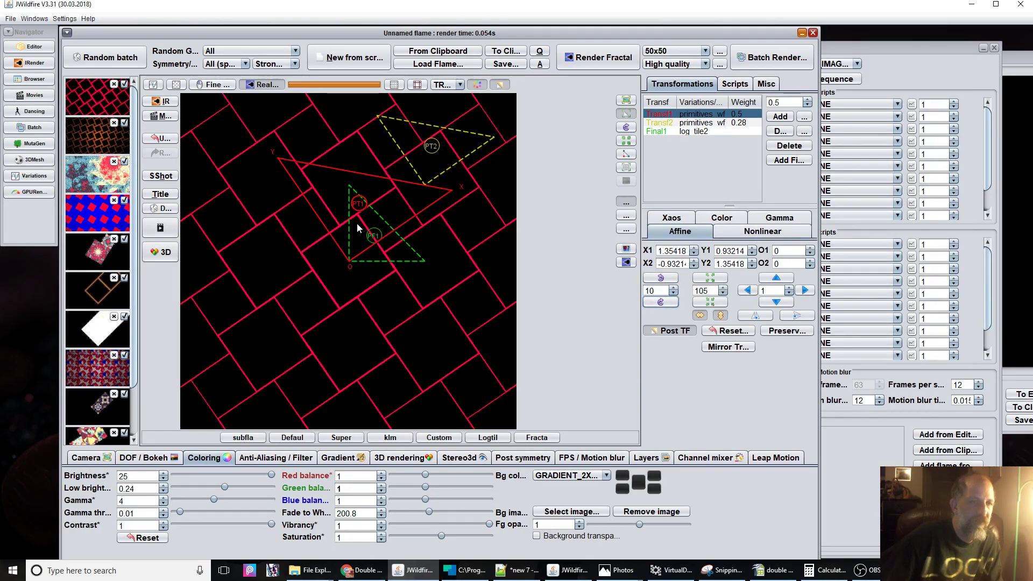
Return Transf2's draw mode to NORMAL and store the current flame as a new thumbnail.
{"action": "left_click", "coordinate": [356, 223]}
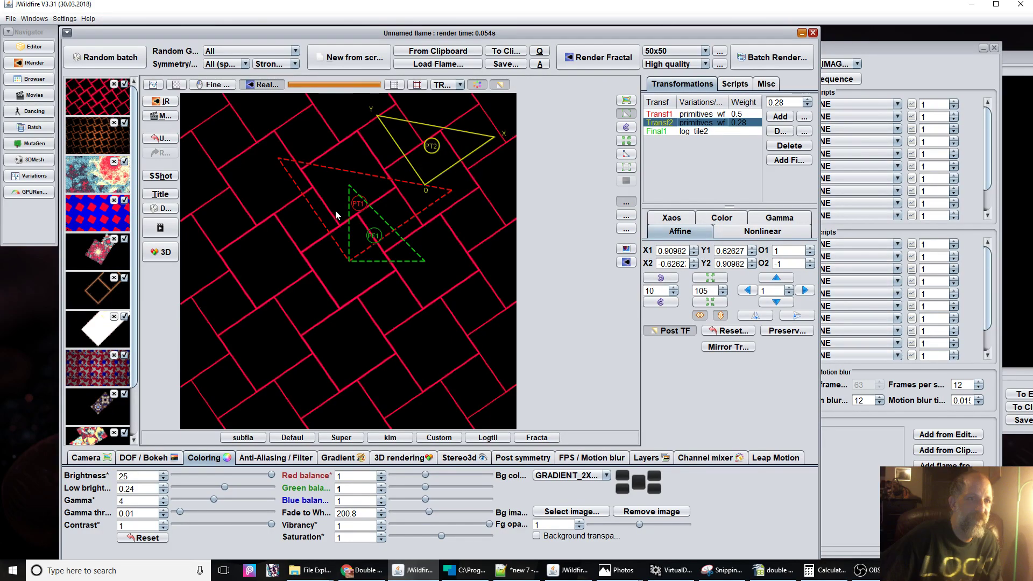
{"action": "left_click", "coordinate": [721, 217]}
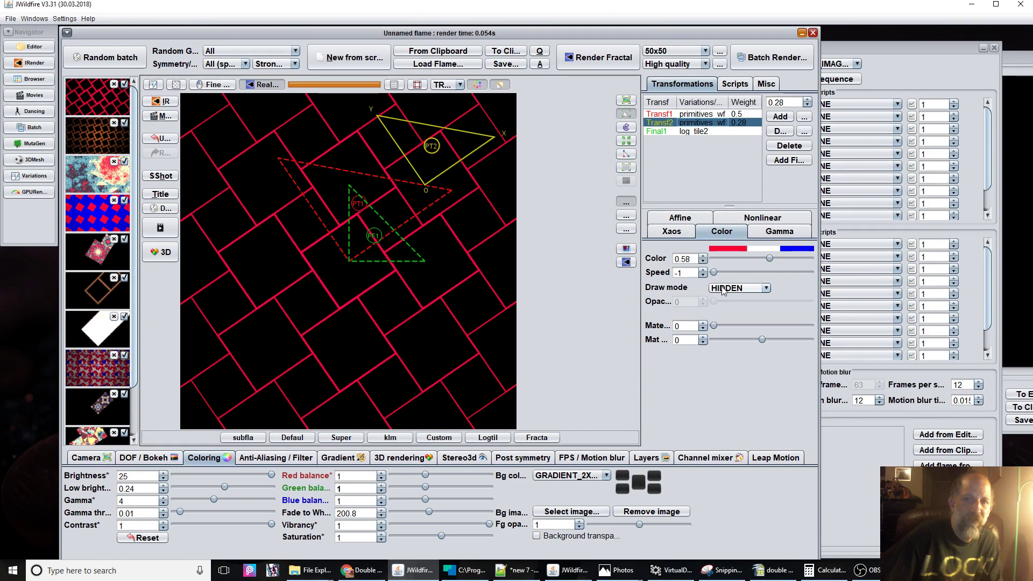
{"action": "left_click", "coordinate": [723, 289]}
{"action": "left_click", "coordinate": [732, 298]}
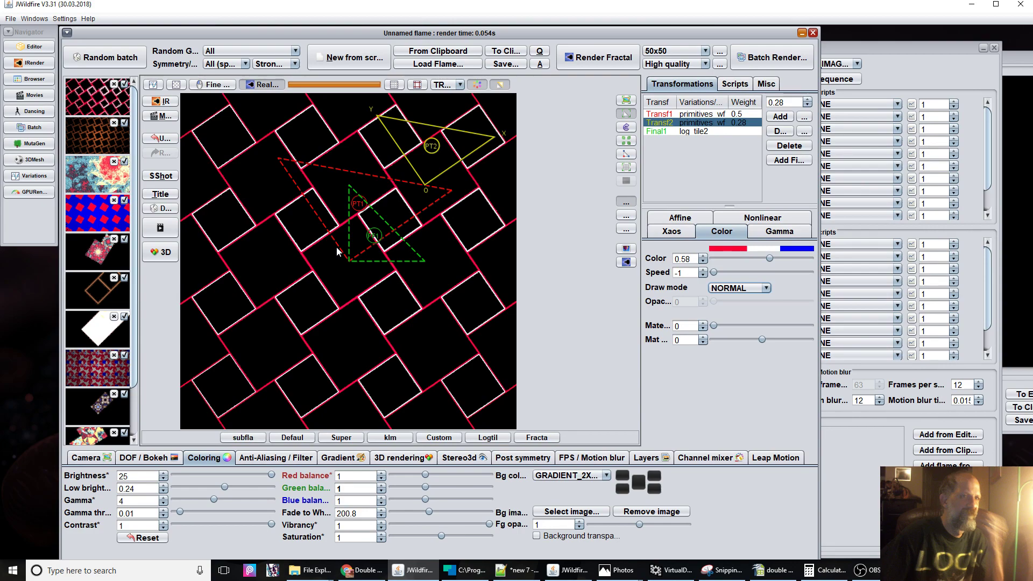
{"action": "key", "text": "alt+s"}
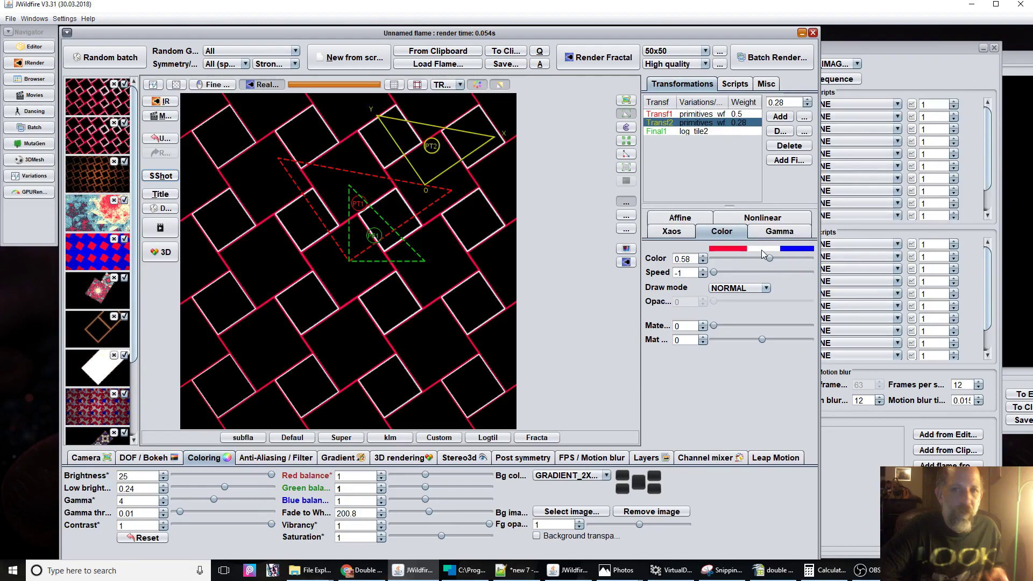
Duplicate Transf1 as a third transform and change the copy's first variation to modulus.
{"action": "left_click", "coordinate": [689, 116]}
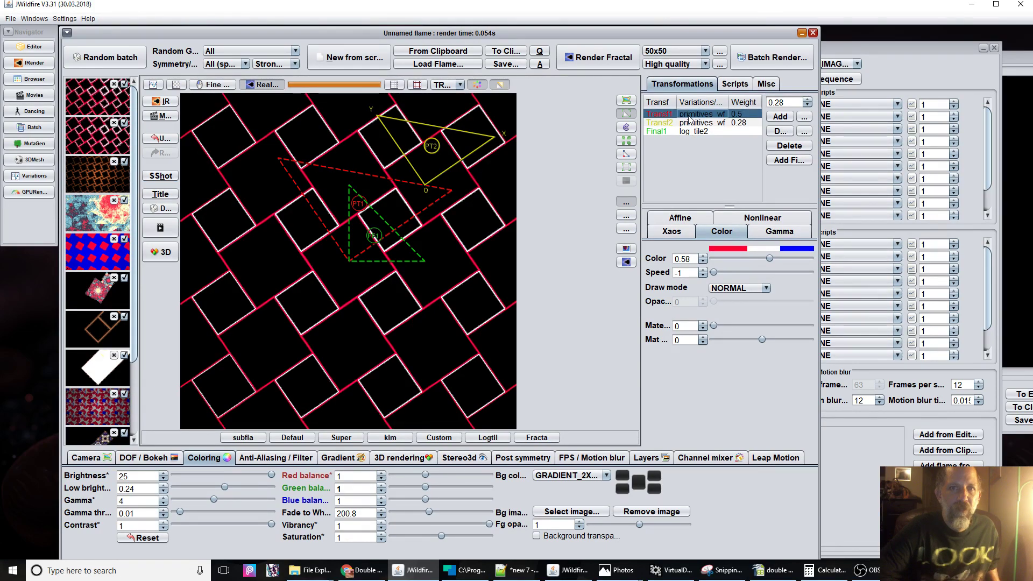
{"action": "left_click", "coordinate": [780, 130]}
{"action": "left_click", "coordinate": [762, 218]}
{"action": "left_click", "coordinate": [704, 250]}
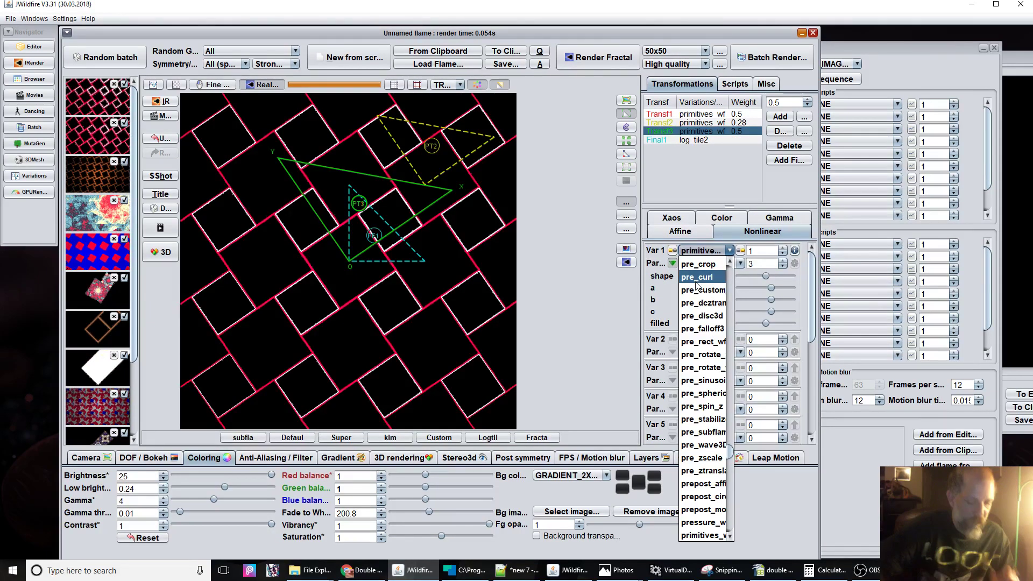
{"action": "type", "text": "modulus"}
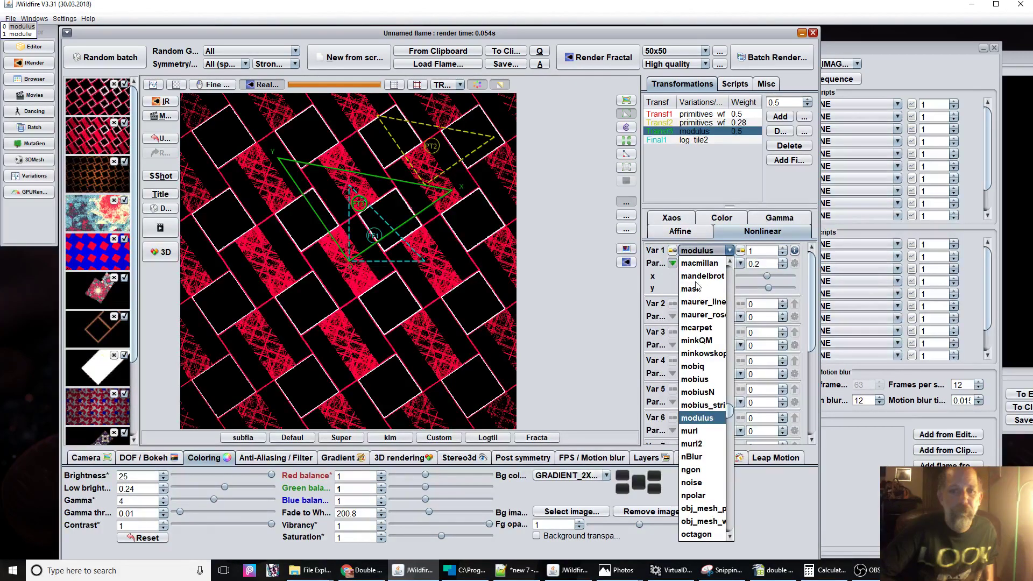
{"action": "key", "text": "Return"}
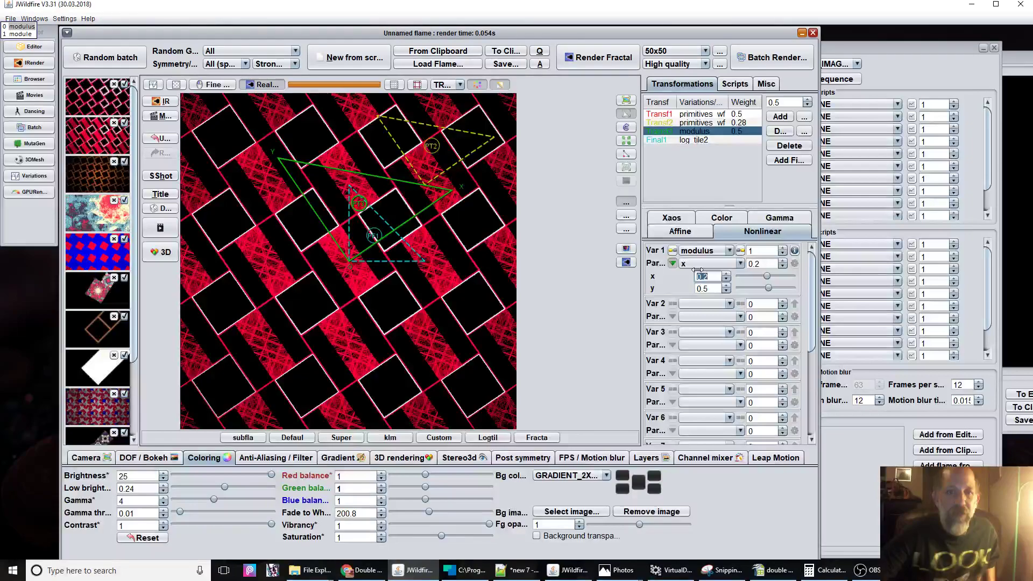
Set the modulus variation's x and y parameters to 1 on Transf3.
{"action": "type", "text": "1"}
{"action": "key", "text": "Tab"}
{"action": "type", "text": "1"}
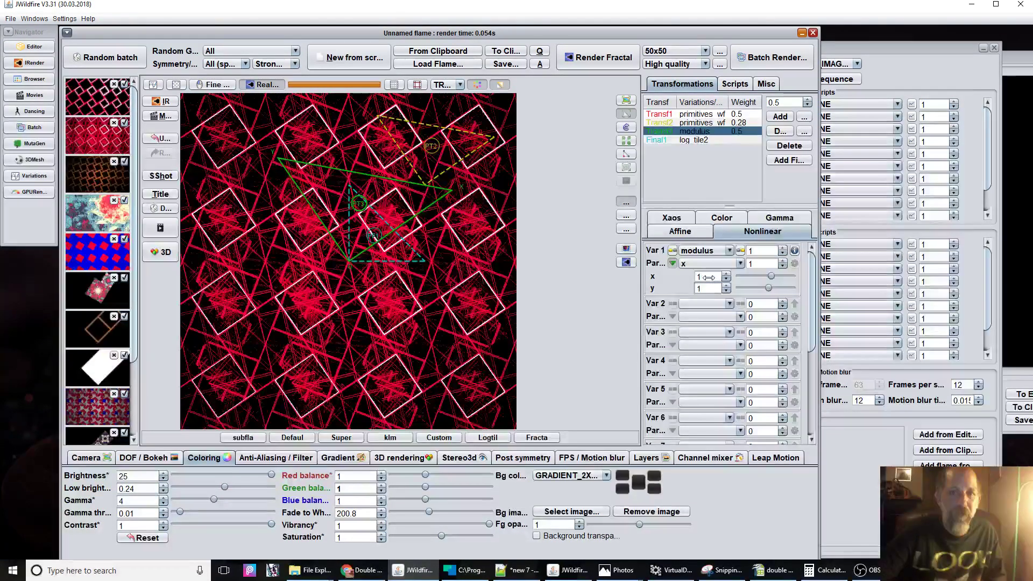
{"action": "left_click", "coordinate": [709, 278]}
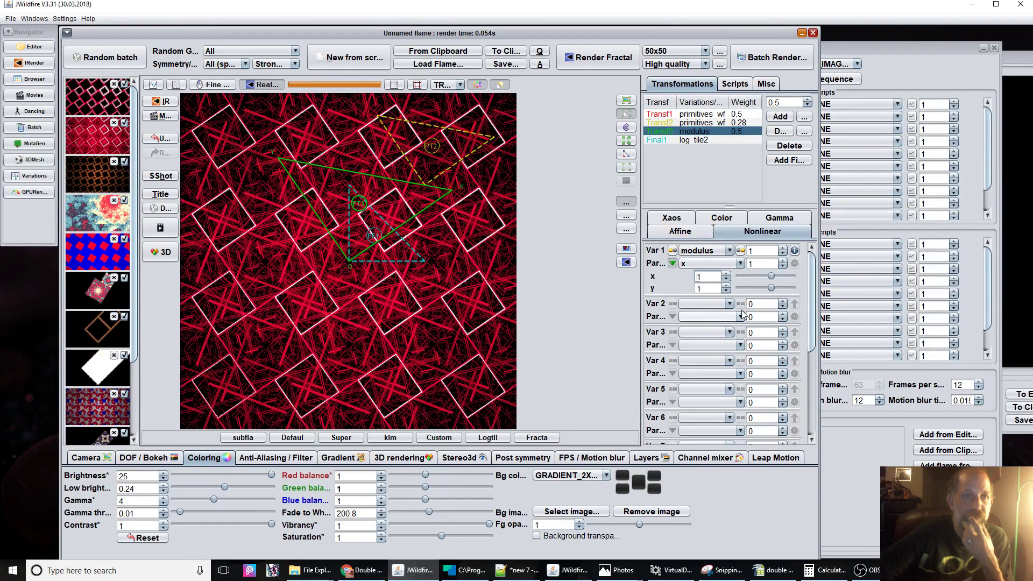
Add pre_blur as the second variation of Transf3 and set its amount to 2.048.
{"action": "left_click", "coordinate": [700, 122]}
{"action": "left_click", "coordinate": [706, 131]}
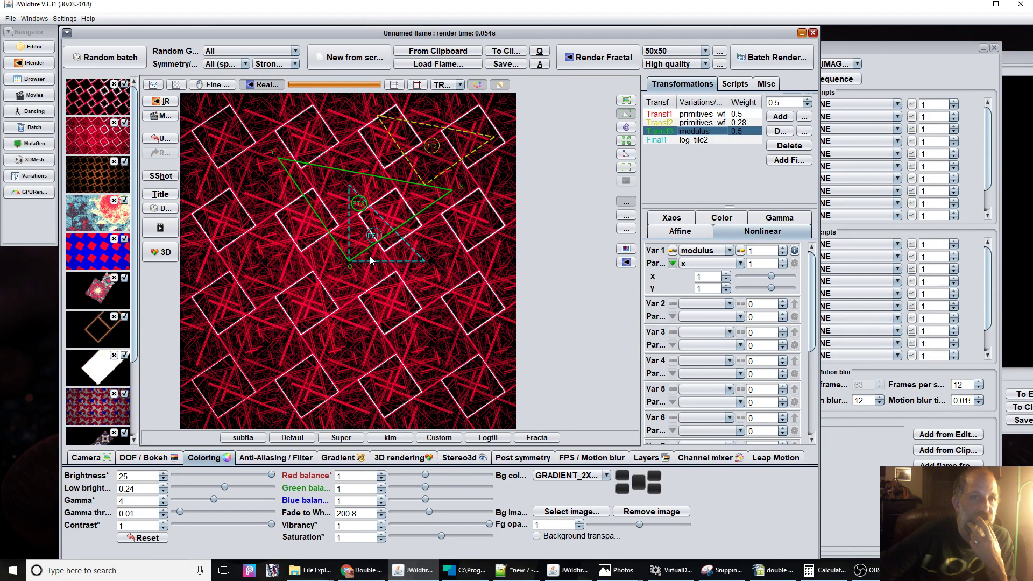
{"action": "left_click", "coordinate": [705, 303]}
{"action": "left_click", "coordinate": [755, 320]}
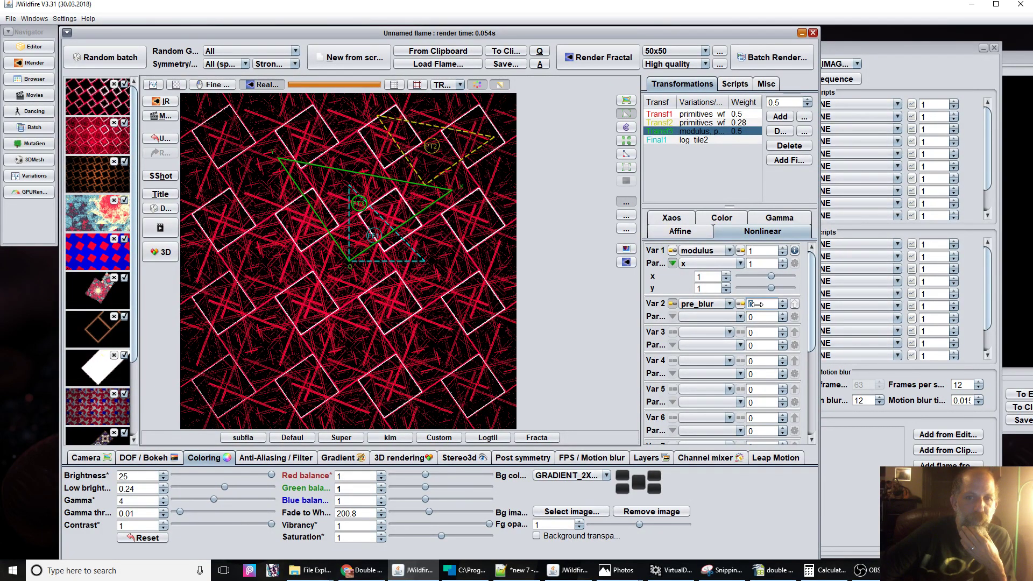
{"action": "left_click_drag", "start_coordinate": [756, 304], "coordinate": [231, 259]}
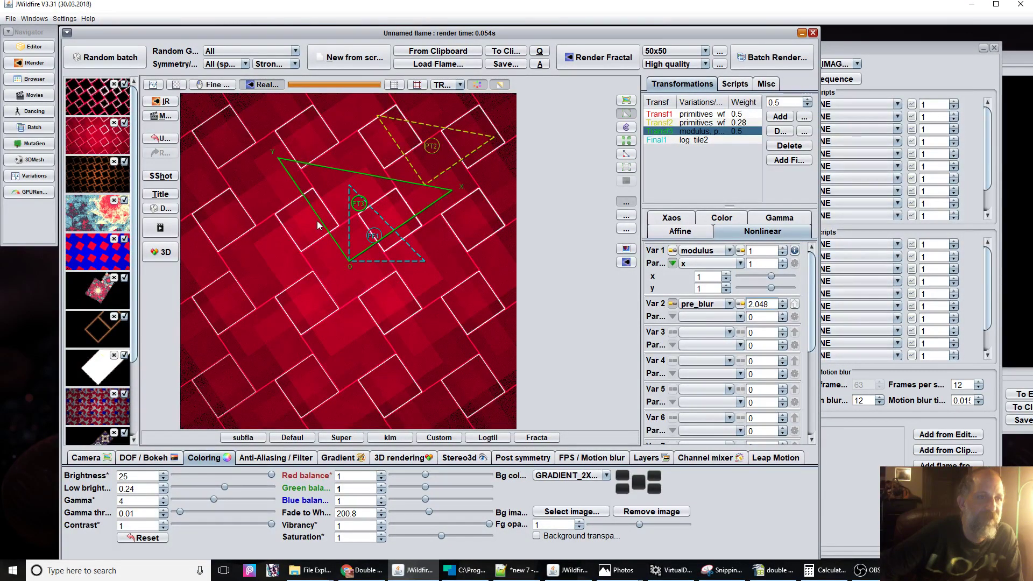
Scale Transf3's post-transform down until its blurred square fits the large tiles, and set the weights of Transf1 and Transf2 to 0.
{"action": "left_click_drag", "start_coordinate": [318, 220], "coordinate": [353, 234]}
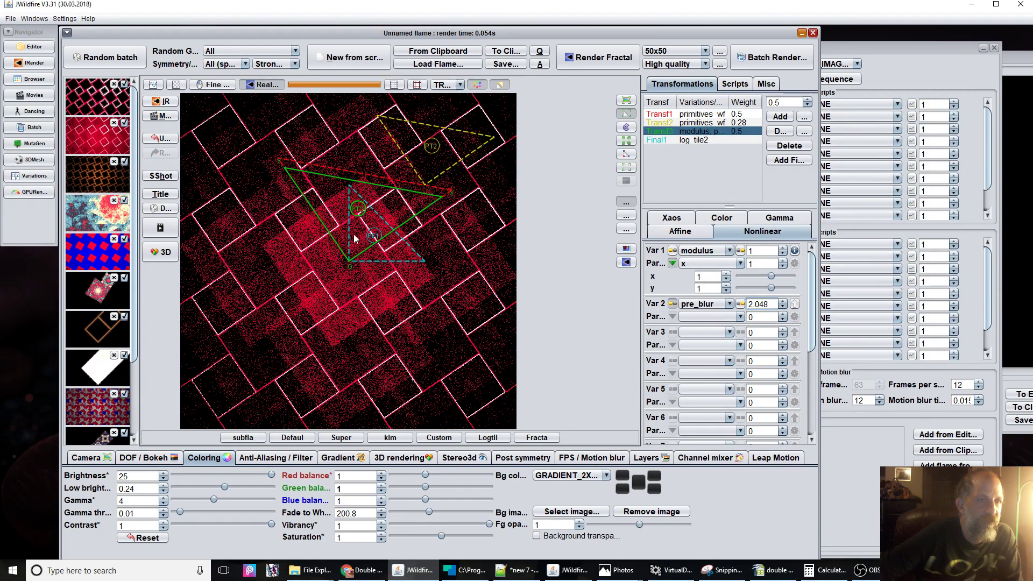
{"action": "left_click_drag", "start_coordinate": [354, 234], "coordinate": [349, 234]}
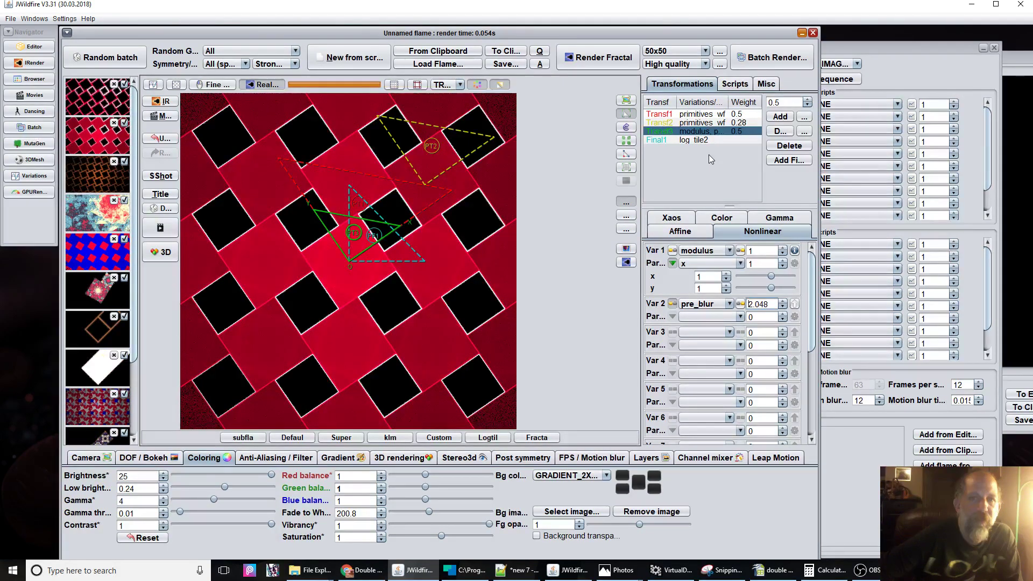
{"action": "key", "text": "ctrl+z"}
{"action": "left_click_drag", "start_coordinate": [792, 100], "coordinate": [404, 256]}
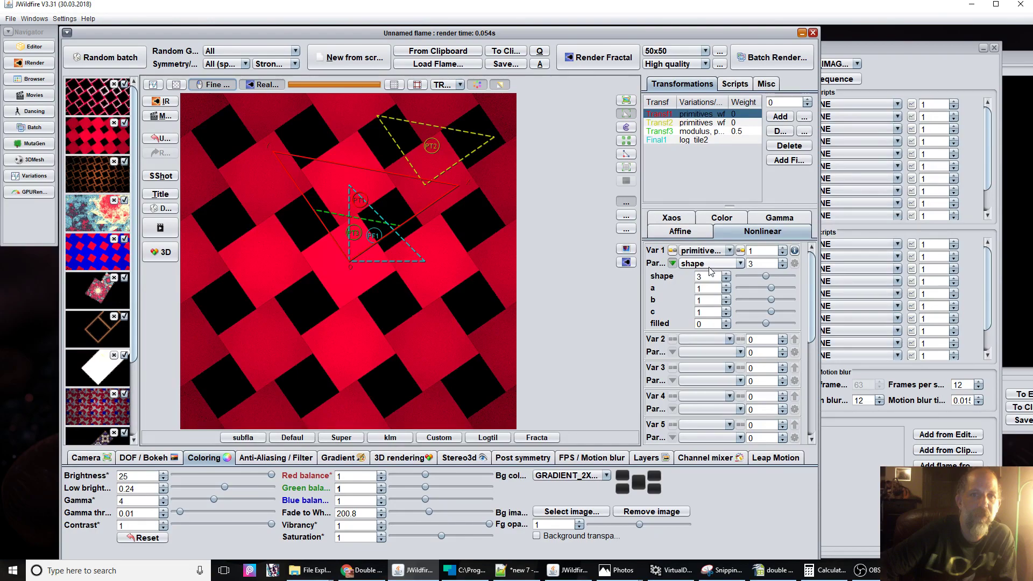
Duplicate Transf3 as a fourth transform and set the copy's color to 0.55.
{"action": "left_click", "coordinate": [732, 131]}
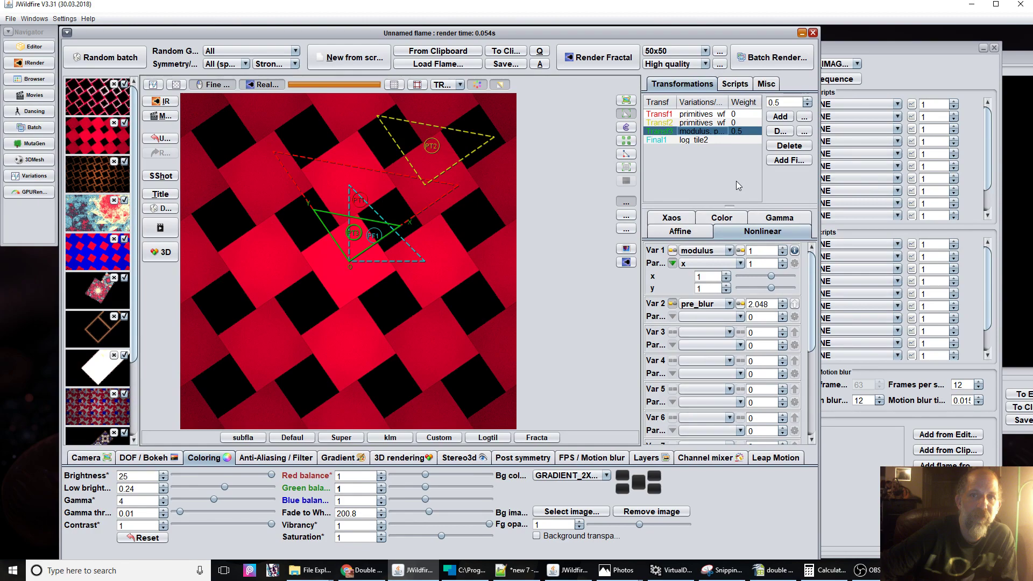
{"action": "key", "text": "ctrl+d"}
{"action": "left_click", "coordinate": [722, 217]}
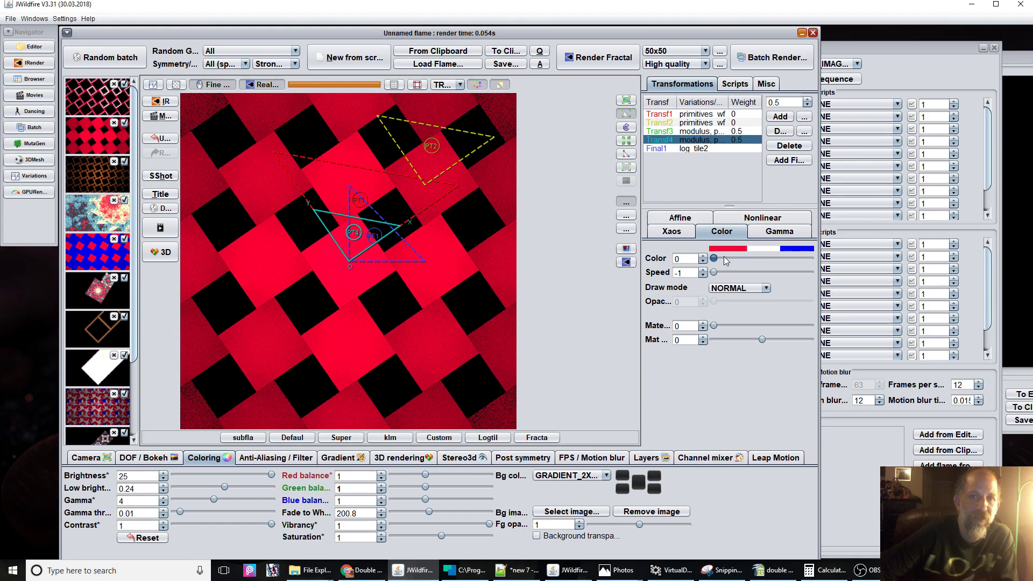
{"action": "left_click_drag", "start_coordinate": [725, 256], "coordinate": [776, 247]}
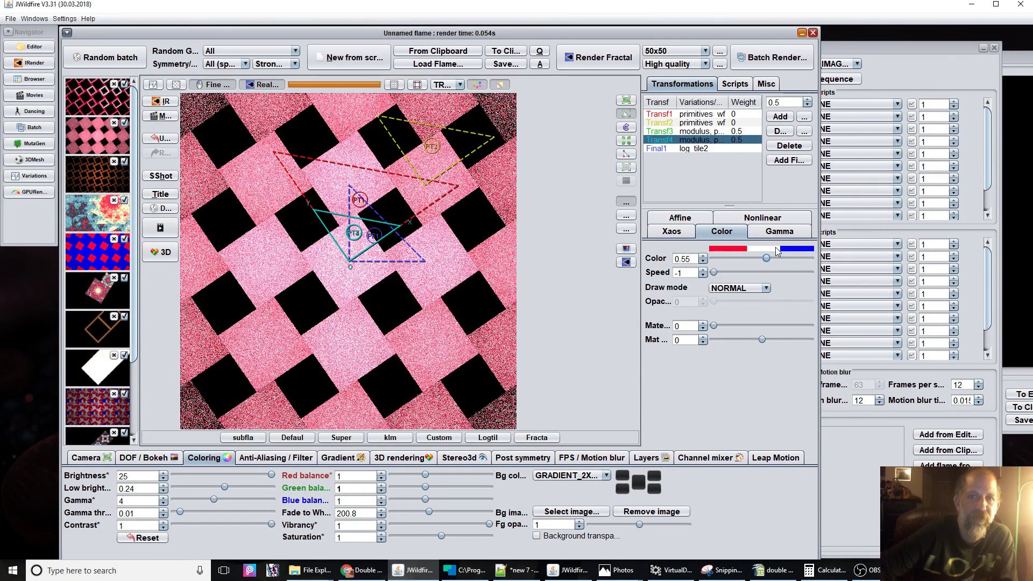
Move Transf4's post-transform one unit to the right and one unit up.
{"action": "left_click", "coordinate": [680, 218]}
{"action": "left_click", "coordinate": [805, 291]}
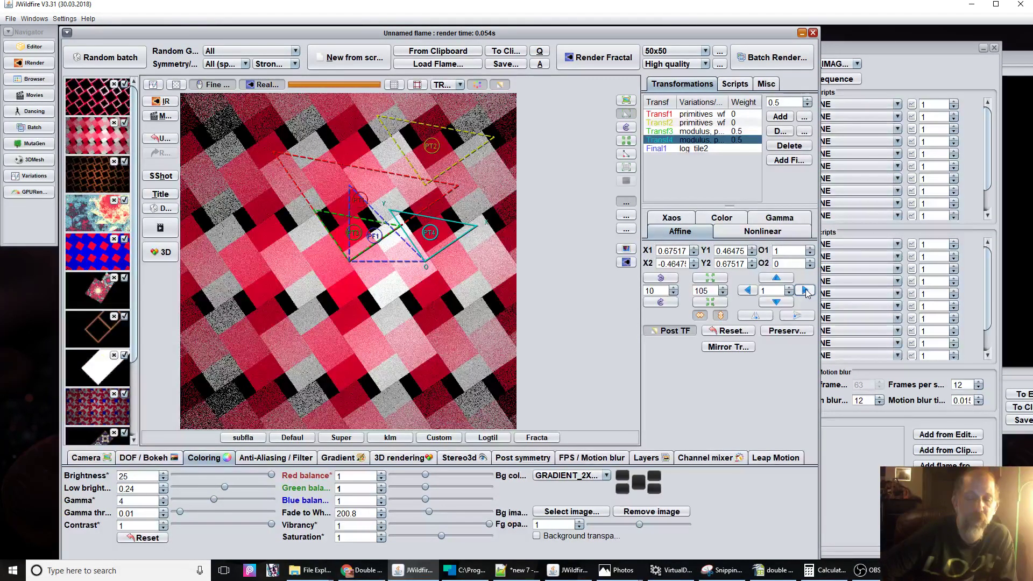
{"action": "left_click", "coordinate": [777, 277]}
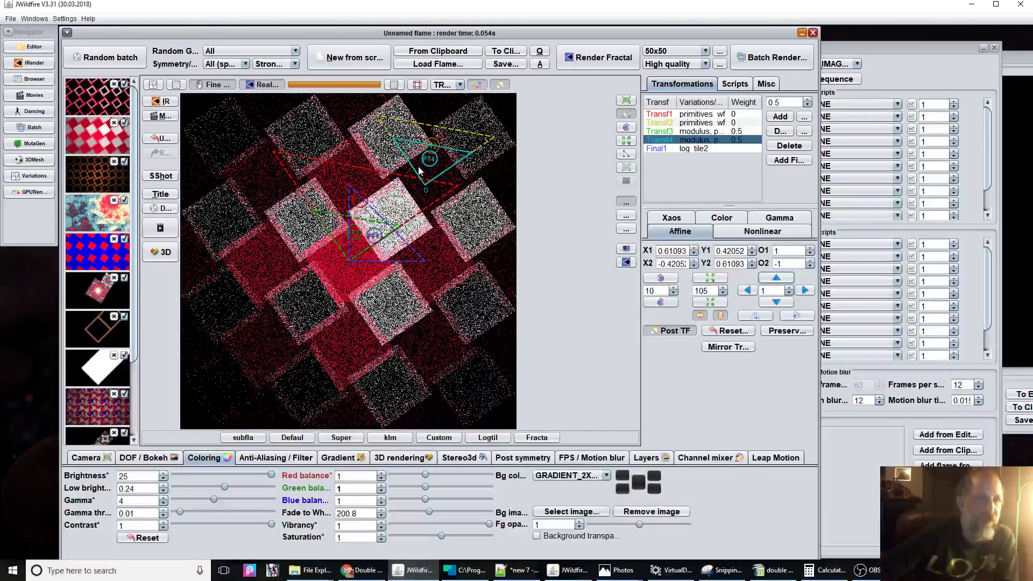
Scale Transf4's post-transform down until its white square fits the small tiles, with X1 about 0.471 and Y1 about 0.324.
{"action": "scroll", "coordinate": [420, 171], "scroll_direction": "down", "scroll_amount": 3}
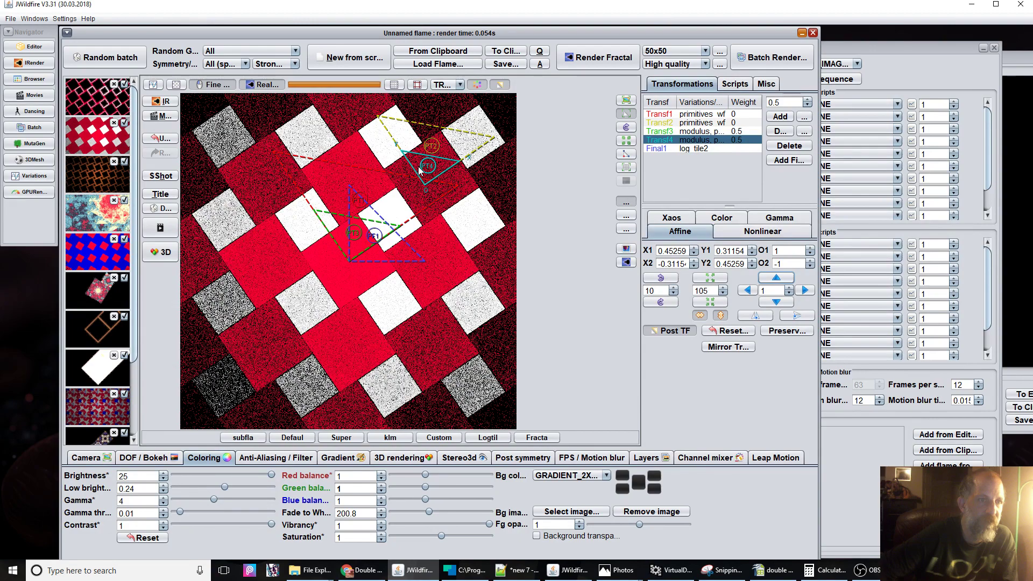
{"action": "scroll", "coordinate": [419, 171], "scroll_direction": "up", "scroll_amount": 1}
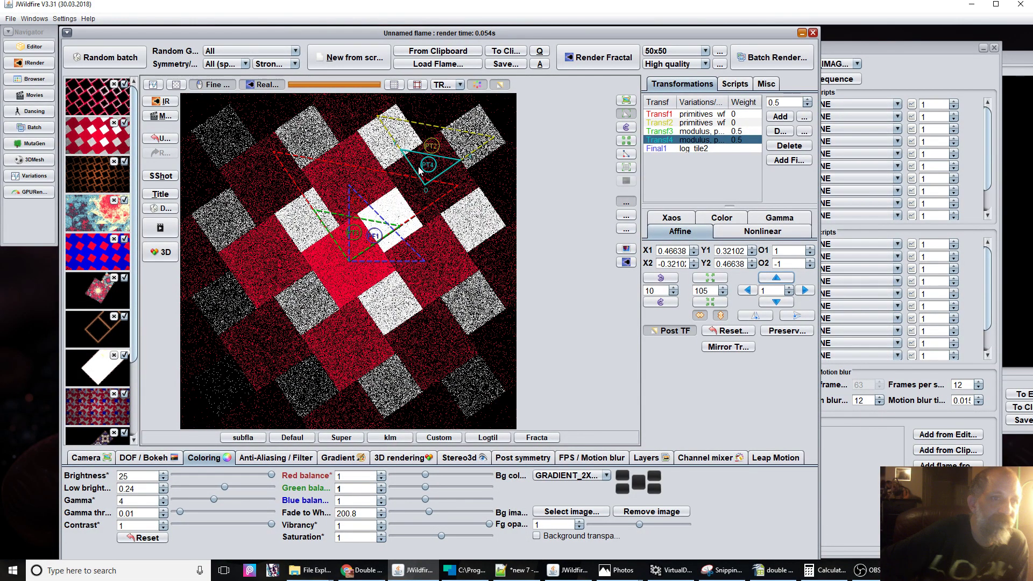
{"action": "scroll", "coordinate": [436, 259], "scroll_direction": "up", "scroll_amount": 1}
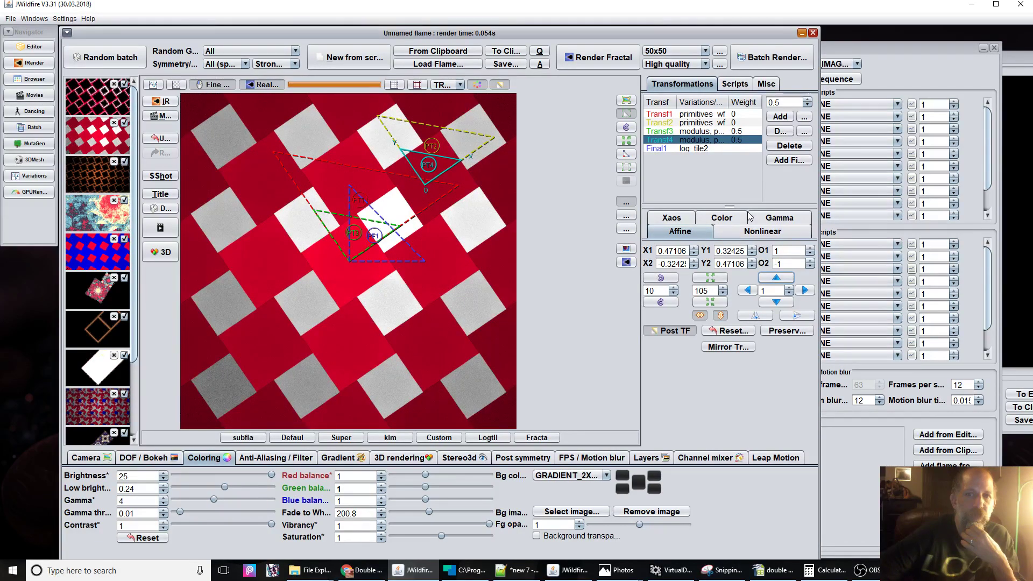
Set the pre_blur amount to 0 on both modulus transforms and lower Transf4's weight to 0.242.
{"action": "left_click", "coordinate": [757, 231]}
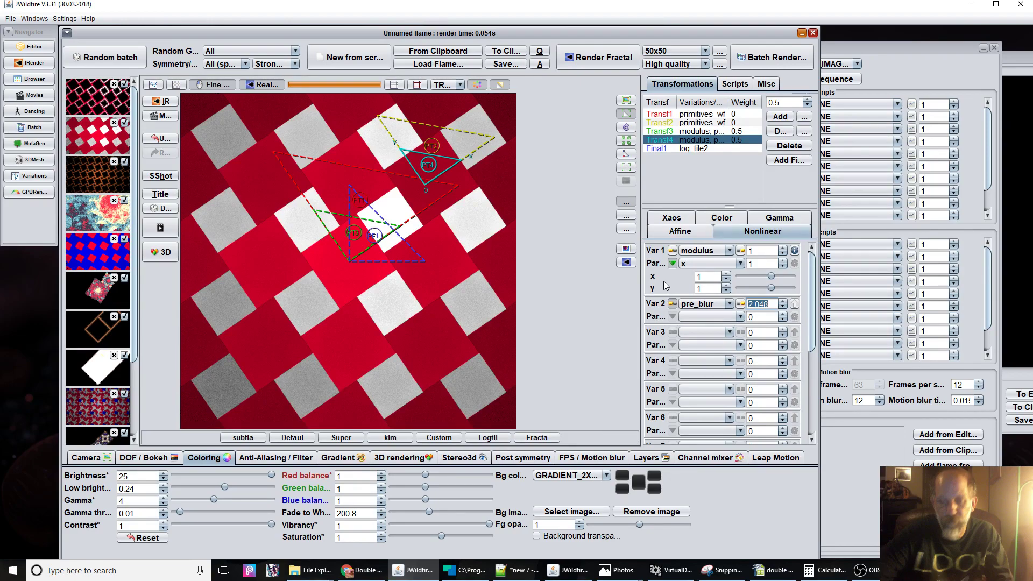
{"action": "type", "text": "0"}
{"action": "key", "text": "Return"}
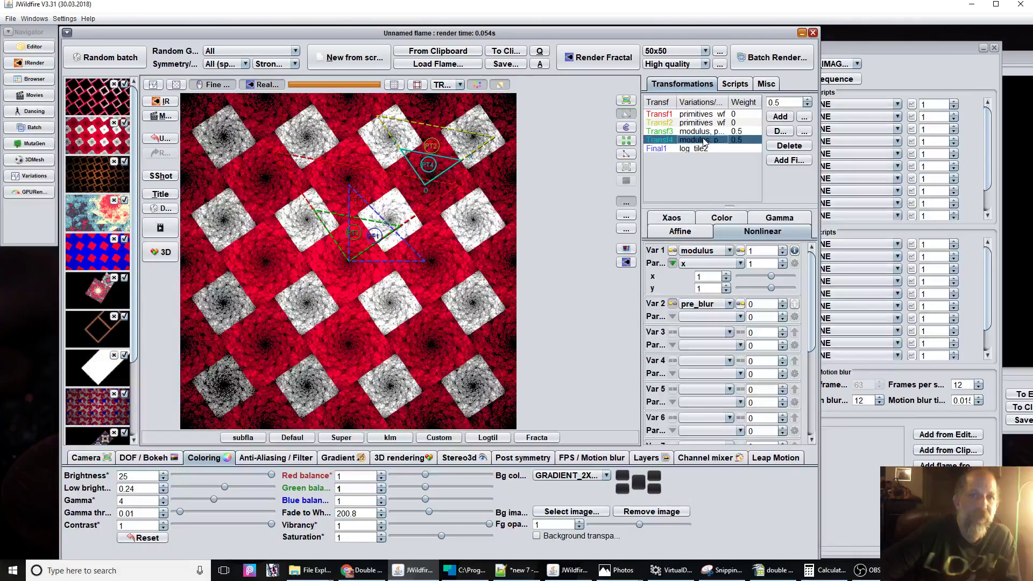
{"action": "left_click_drag", "start_coordinate": [783, 103], "coordinate": [781, 105]}
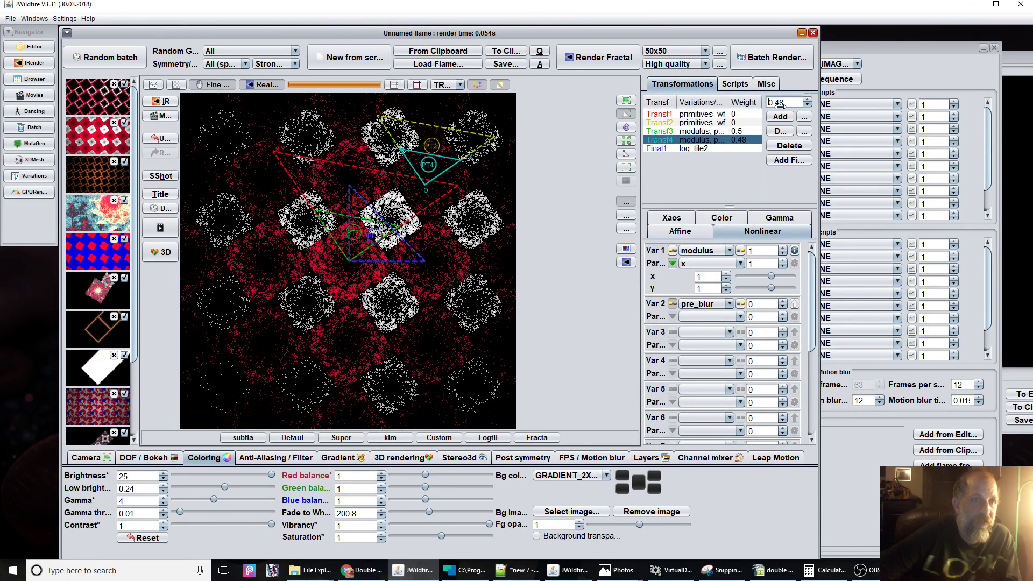
{"action": "left_click_drag", "start_coordinate": [780, 105], "coordinate": [775, 102]}
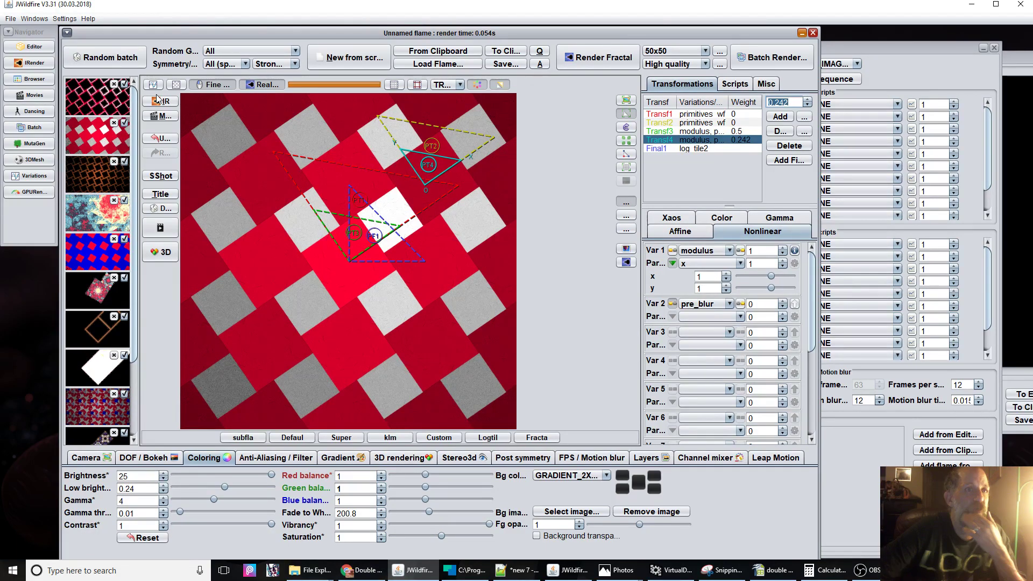
Set Transf3's color to 0.17 and its color speed to 0.43.
{"action": "left_click", "coordinate": [708, 223]}
{"action": "left_click", "coordinate": [694, 131]}
{"action": "left_click", "coordinate": [731, 258]}
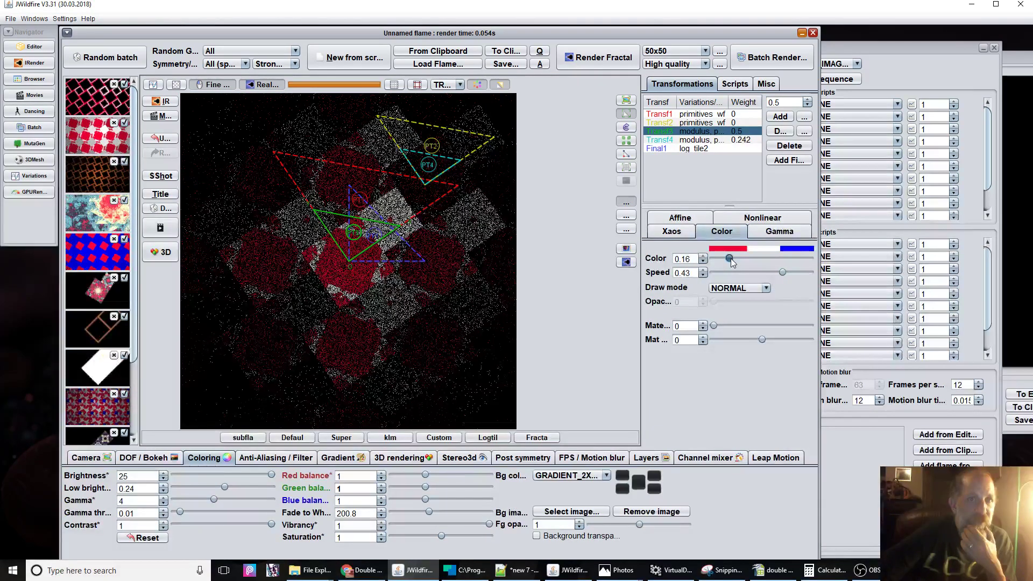
{"action": "left_click_drag", "start_coordinate": [731, 259], "coordinate": [731, 259]}
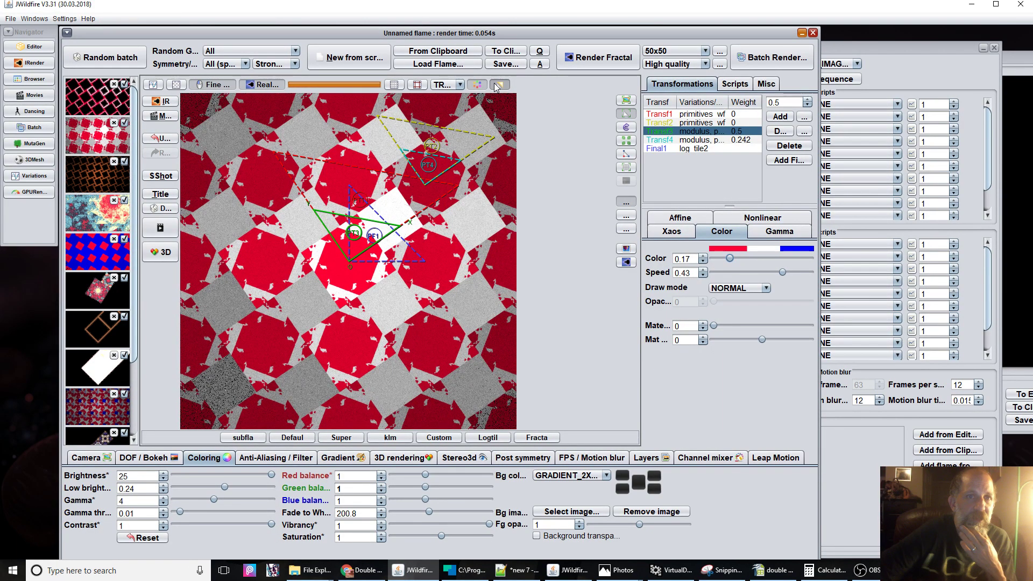
Leave post-transform editing, move Transf3's main triangle toward the upper left of the image, and apply the gradient 170629204847.map.
{"action": "left_click", "coordinate": [498, 85]}
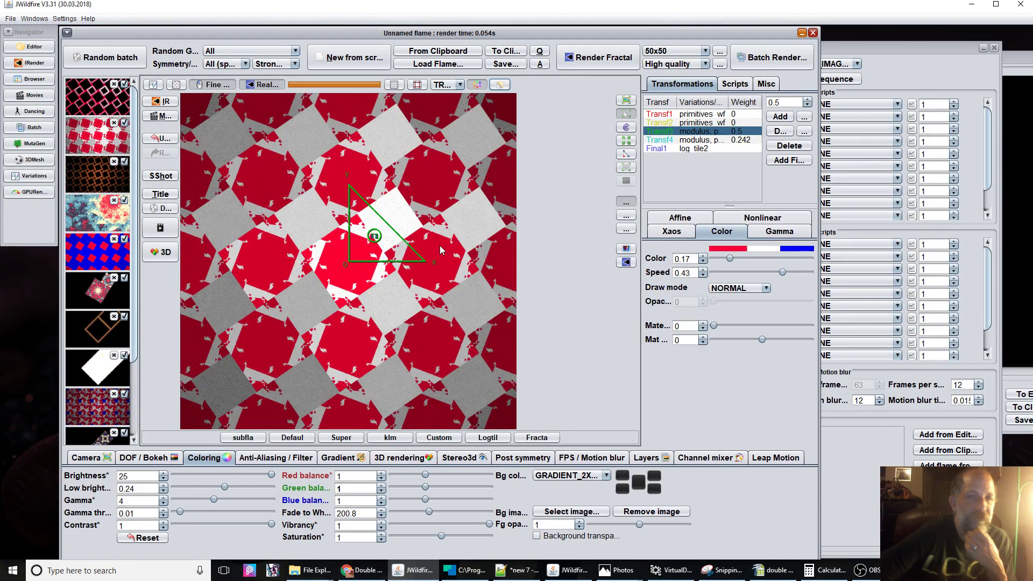
{"action": "left_click_drag", "start_coordinate": [440, 249], "coordinate": [203, 255]}
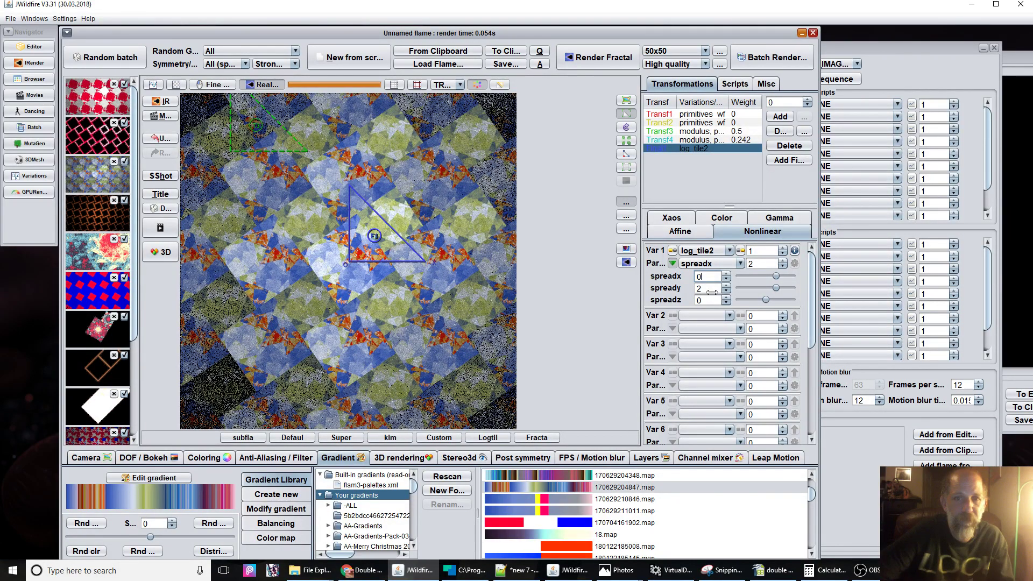
Set log_tile2's spreadx and spready to 0 and raise the camera's pixels per unit to about 199.29.
{"action": "left_click_drag", "start_coordinate": [712, 292], "coordinate": [325, 500]}
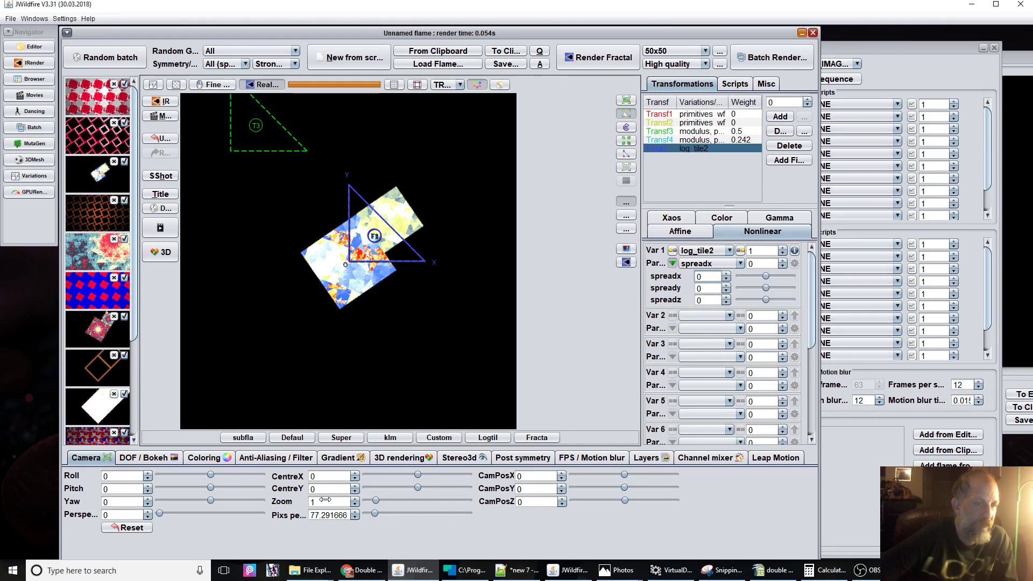
{"action": "key", "text": "ctrl+z"}
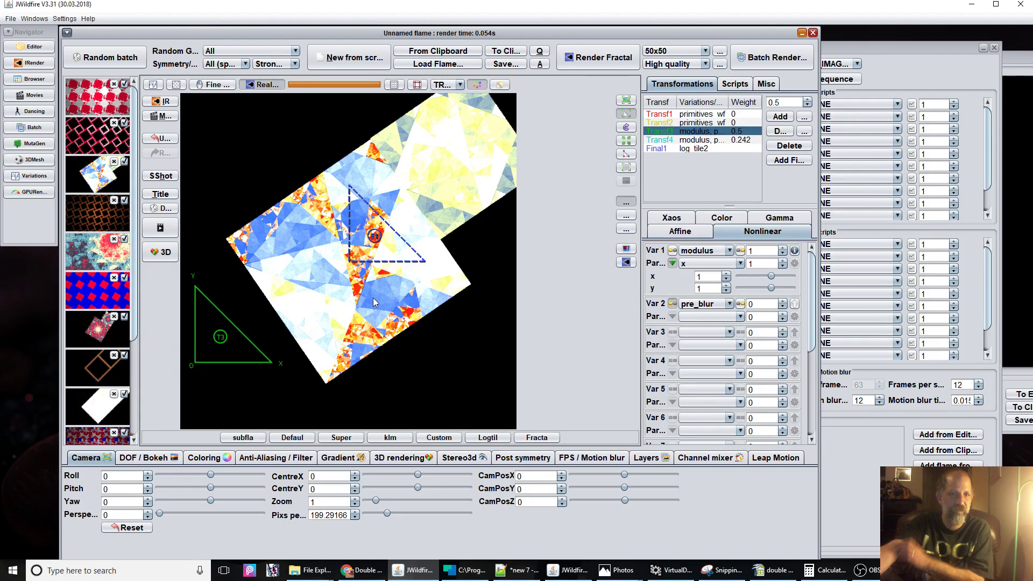
Reset the post-transforms of Transf3 and Transf4 and rotate both clockwise by 30 degrees.
{"action": "left_click", "coordinate": [672, 233]}
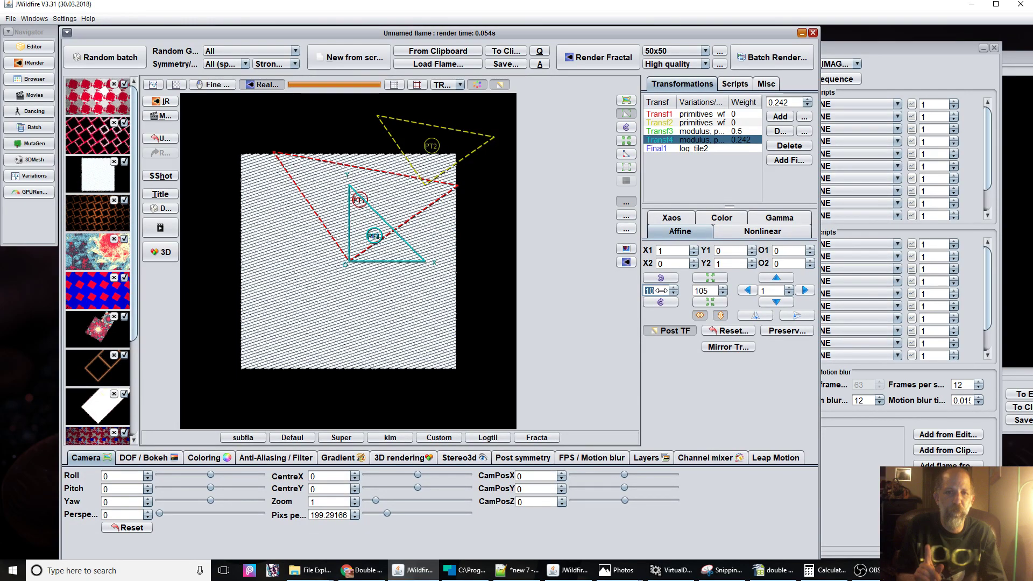
{"action": "left_click", "coordinate": [660, 131]}
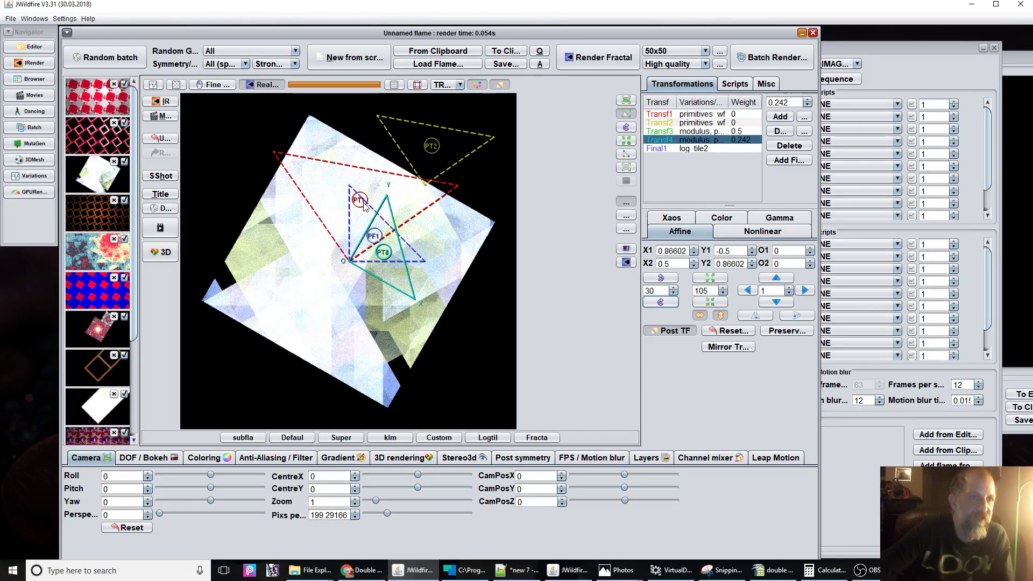
Switch to the Double modulus tutorial in the browser and review its rules for rotation angle, cos/sin post-transform sizes and the weight formula.
{"action": "key", "text": "alt+Tab"}
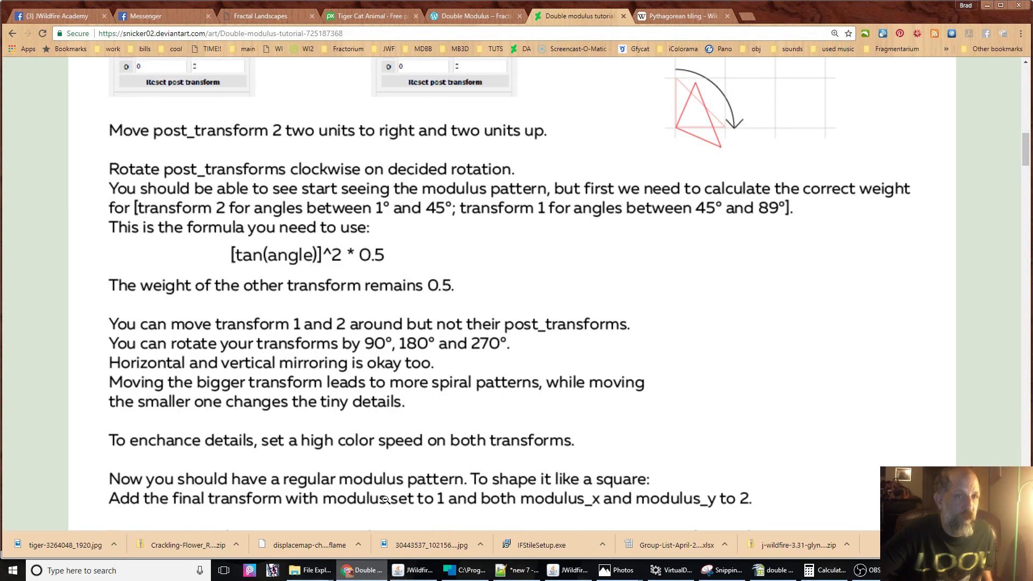
{"action": "scroll", "coordinate": [386, 500], "scroll_direction": "up", "scroll_amount": 10}
{"action": "scroll", "coordinate": [452, 398], "scroll_direction": "down", "scroll_amount": 10}
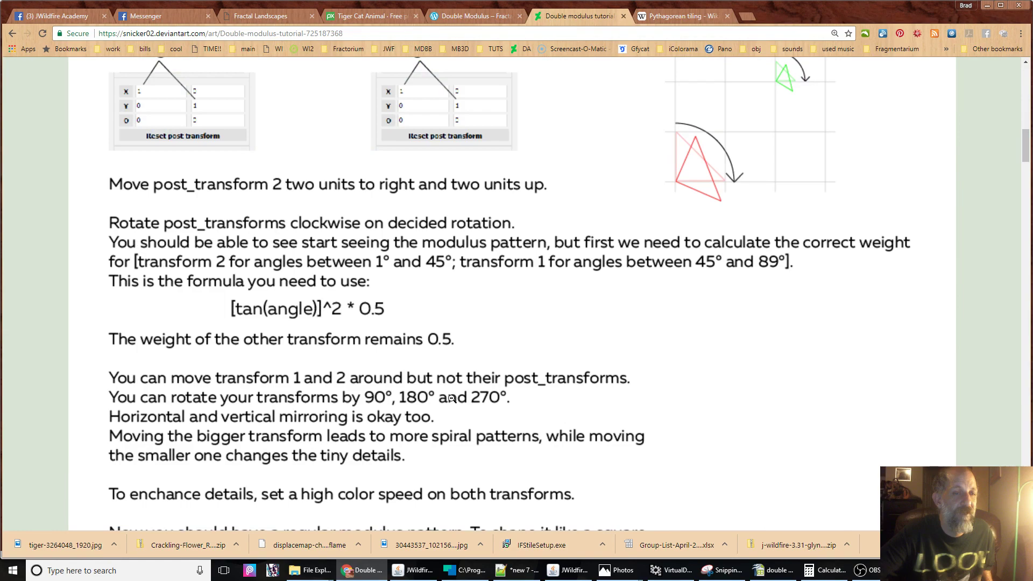
{"action": "scroll", "coordinate": [452, 399], "scroll_direction": "down", "scroll_amount": 2}
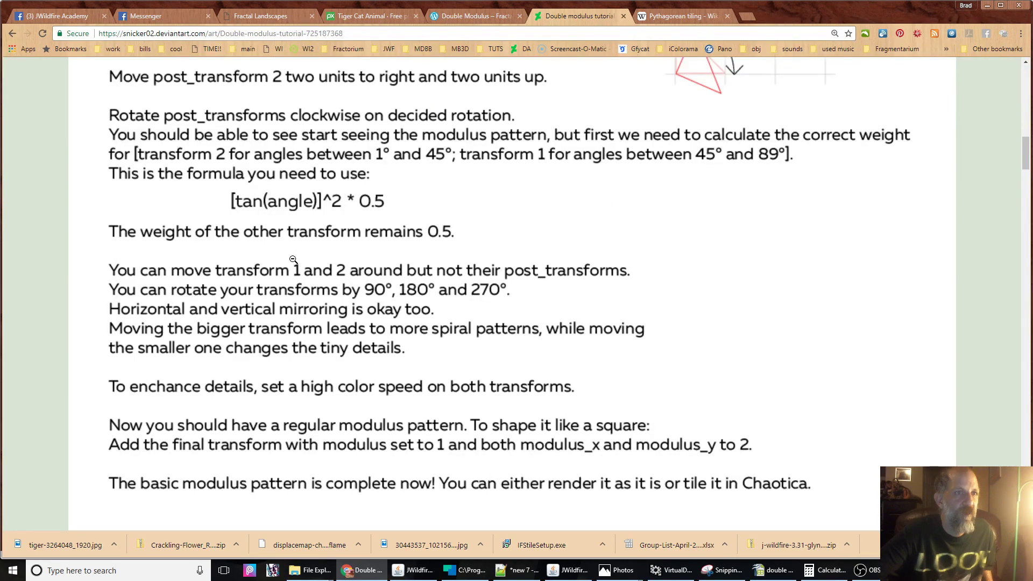
{"action": "scroll", "coordinate": [293, 260], "scroll_direction": "down", "scroll_amount": 7}
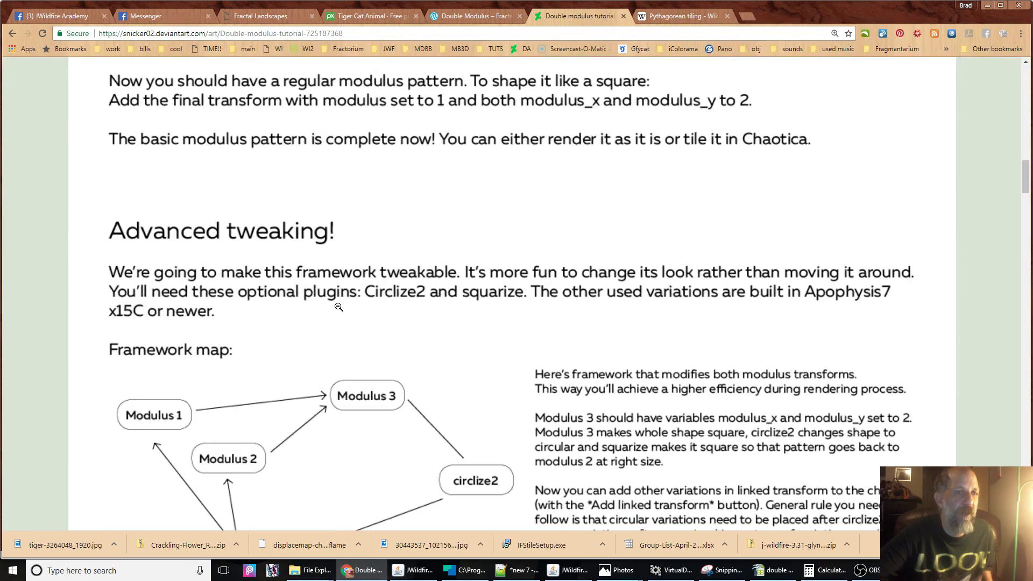
{"action": "scroll", "coordinate": [339, 306], "scroll_direction": "up", "scroll_amount": 8}
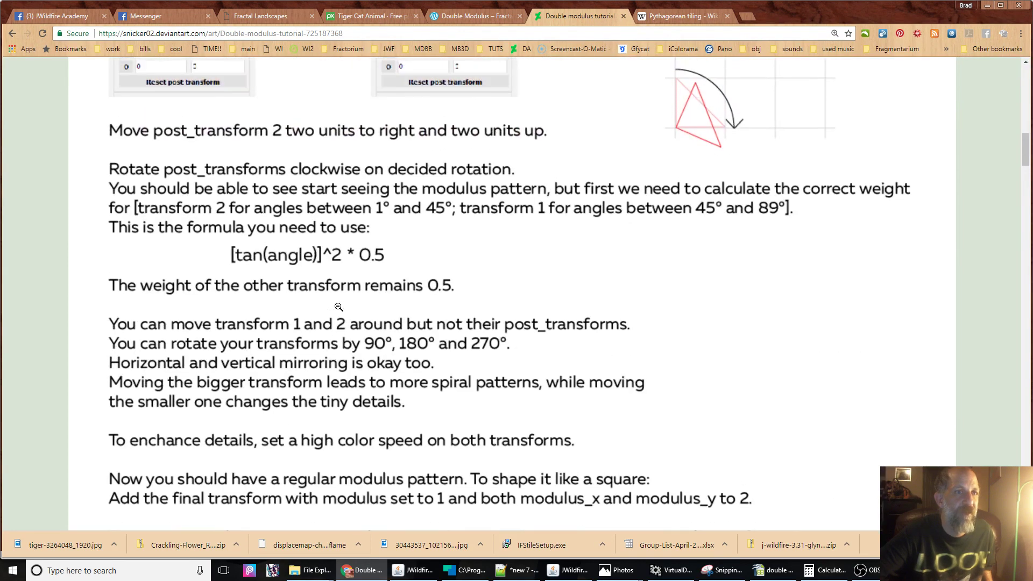
{"action": "scroll", "coordinate": [338, 300], "scroll_direction": "up", "scroll_amount": 6}
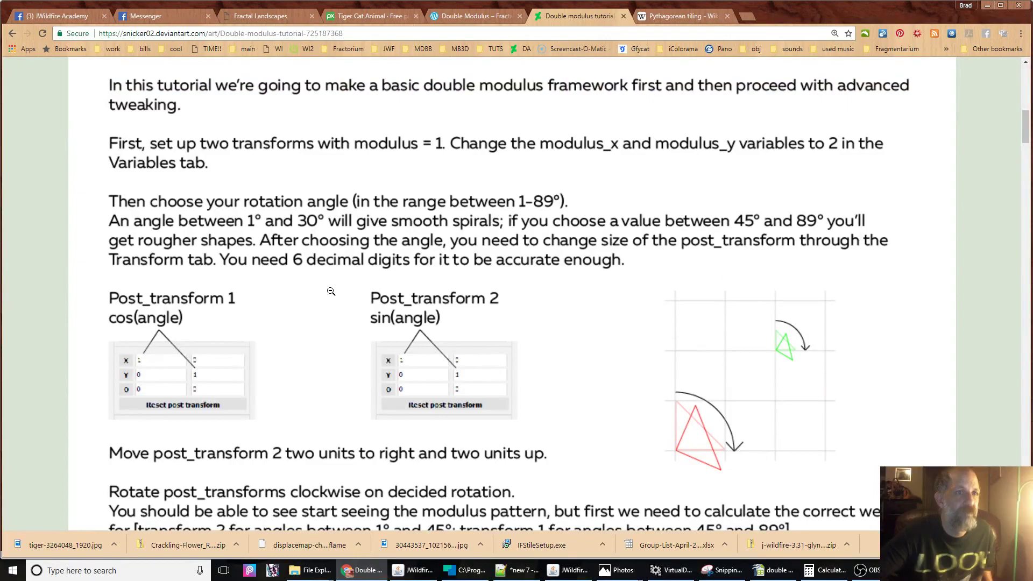
{"action": "scroll", "coordinate": [320, 277], "scroll_direction": "up", "scroll_amount": 3}
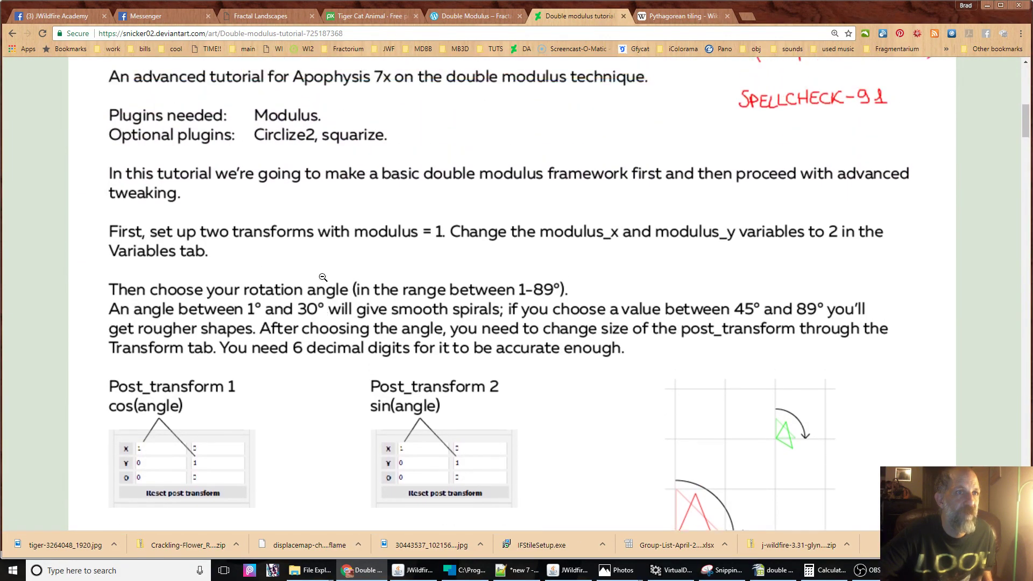
{"action": "scroll", "coordinate": [323, 277], "scroll_direction": "down", "scroll_amount": 3}
{"action": "scroll", "coordinate": [323, 277], "scroll_direction": "down", "scroll_amount": 8}
{"action": "scroll", "coordinate": [323, 277], "scroll_direction": "up", "scroll_amount": 3}
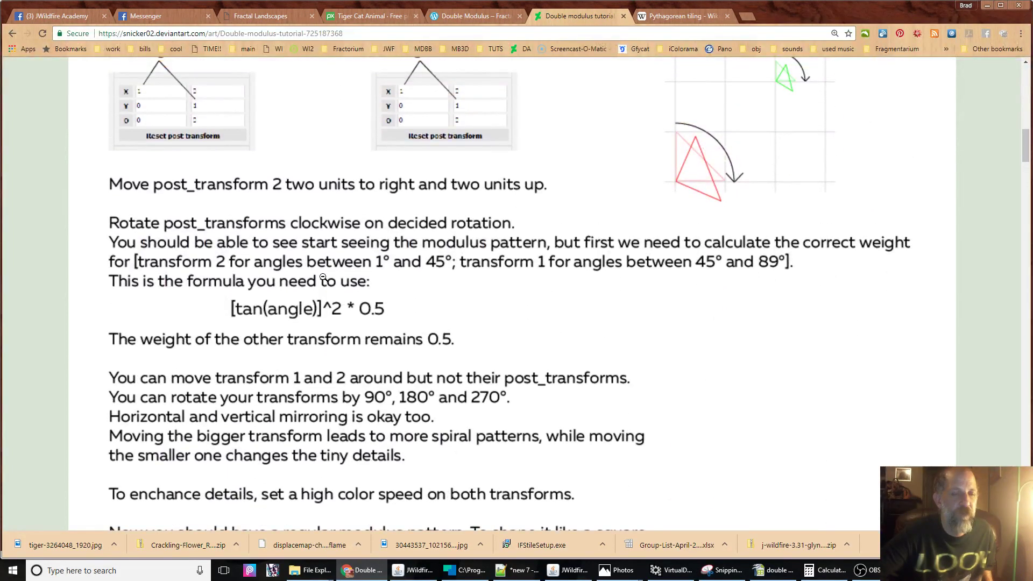
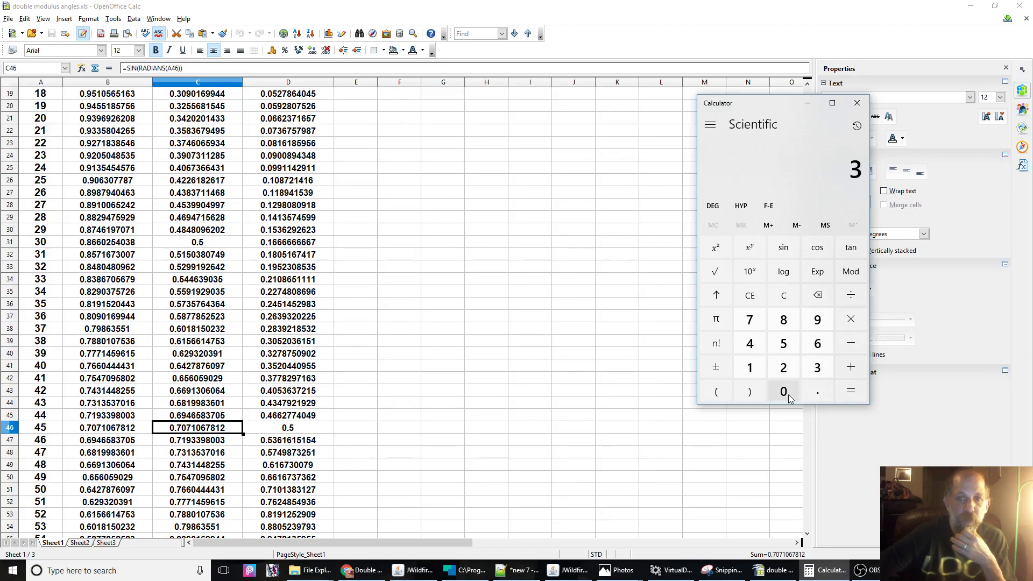
Calculate the cosine of 30 degrees in Calculator, copy the result, and switch back to JWildfire.
{"action": "left_click", "coordinate": [784, 392]}
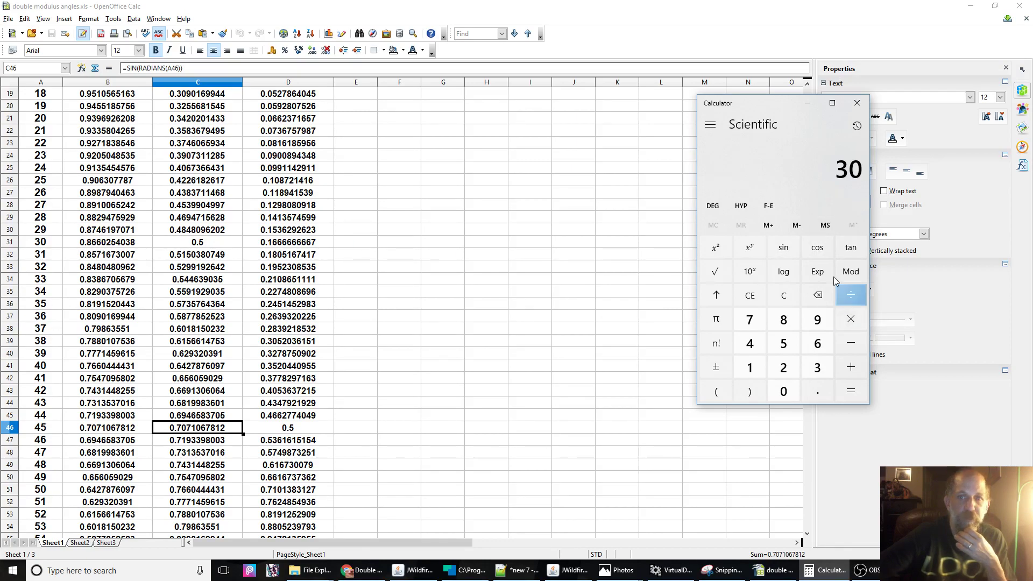
{"action": "left_click", "coordinate": [817, 248]}
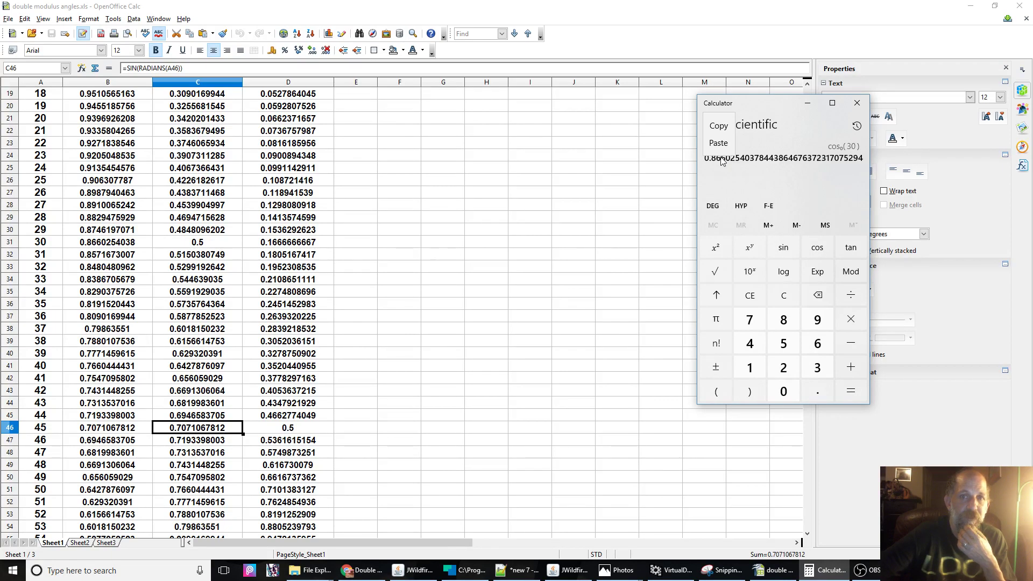
{"action": "left_click", "coordinate": [413, 570]}
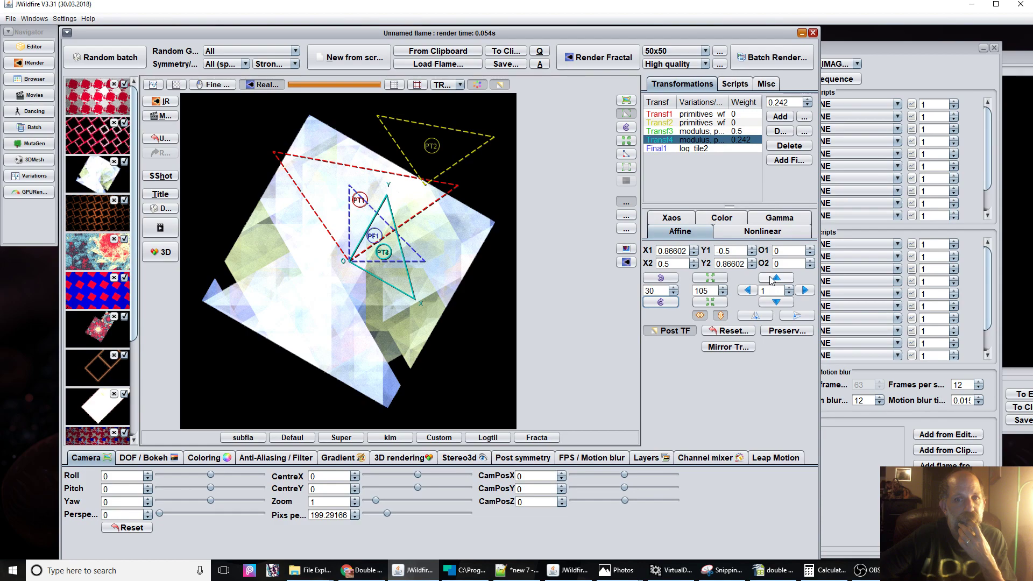
Reset Transf3's post-transform, set its X1 and Y2 to the copied cosine value, and rotate it 30 degrees clockwise.
{"action": "left_click", "coordinate": [701, 132]}
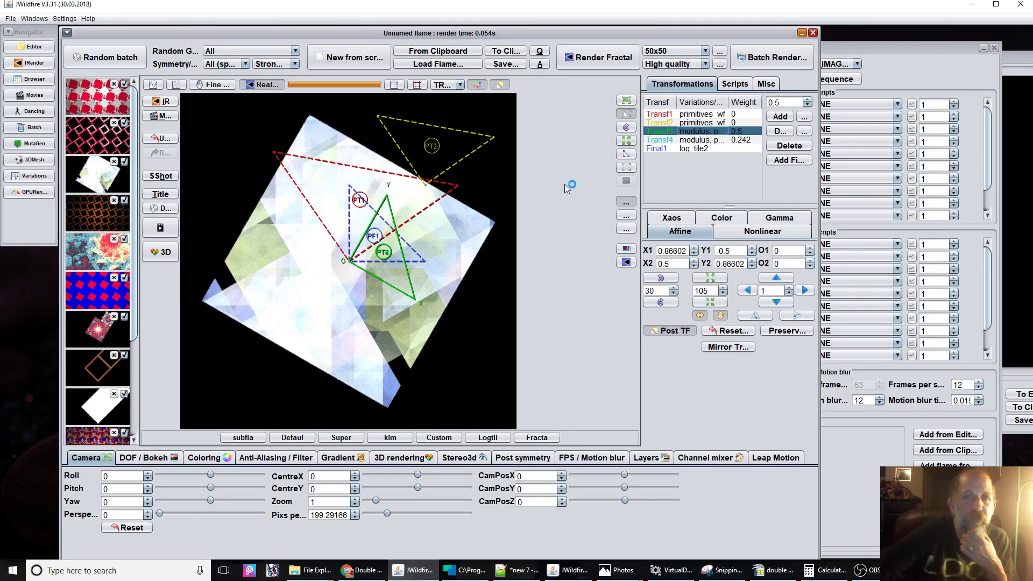
{"action": "left_click", "coordinate": [700, 148]}
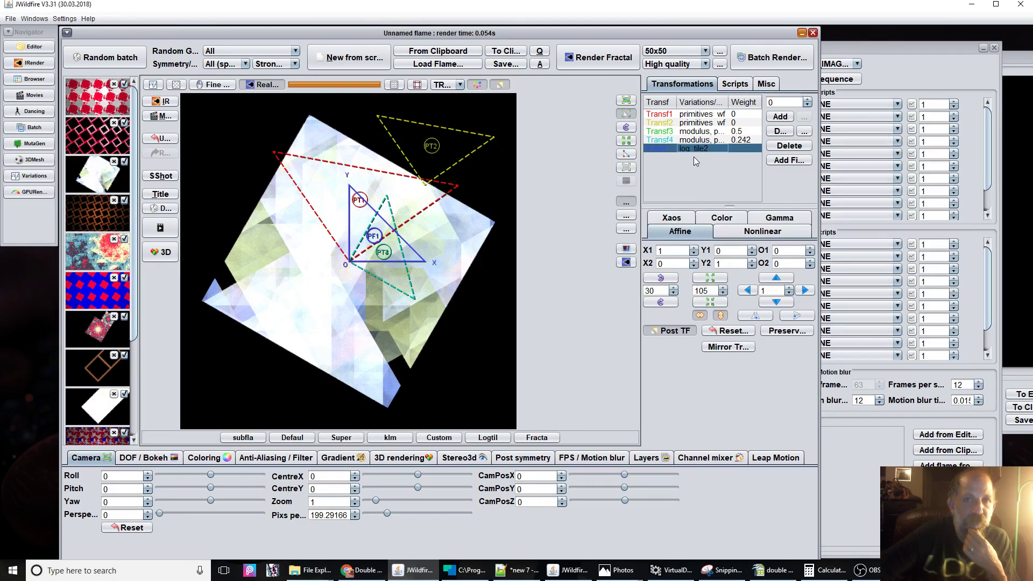
{"action": "left_click", "coordinate": [697, 131]}
{"action": "left_click", "coordinate": [727, 331]}
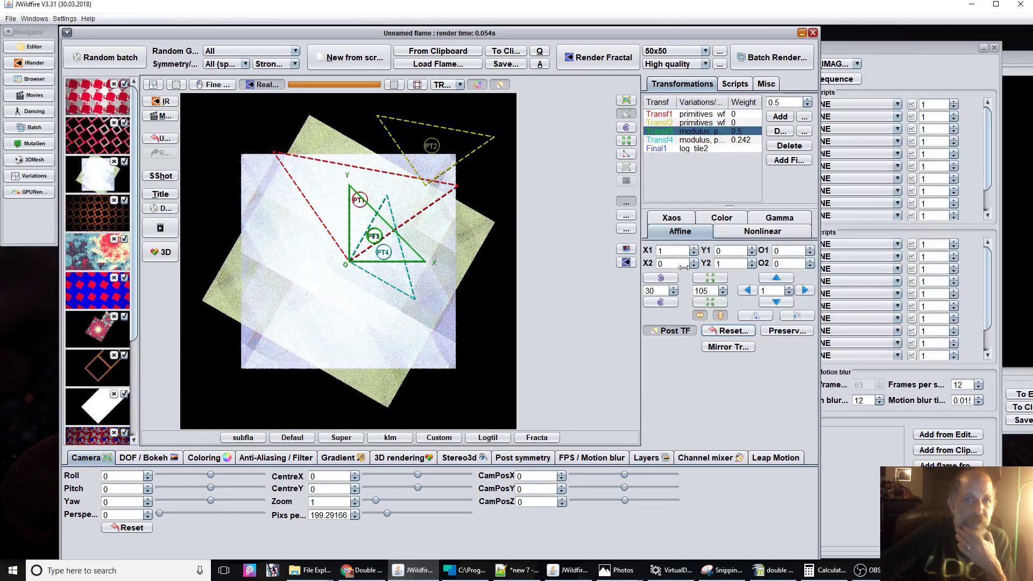
{"action": "left_click", "coordinate": [675, 251]}
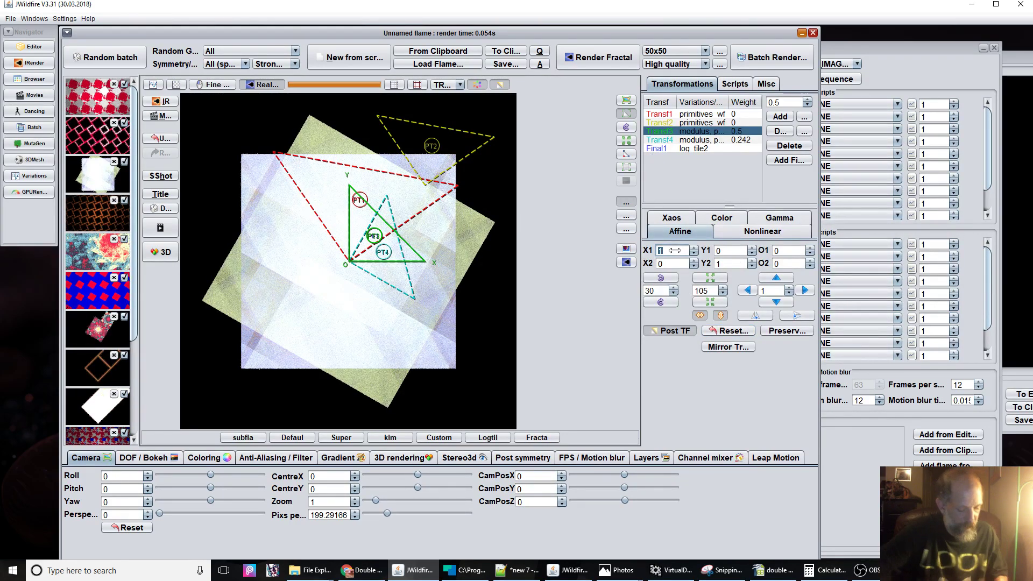
{"action": "key", "text": "ctrl+v"}
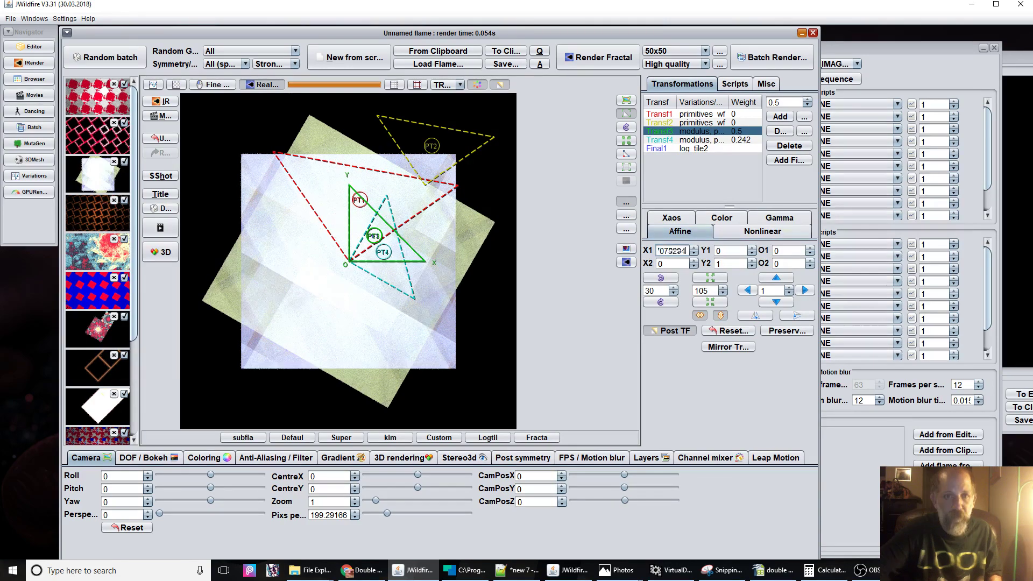
{"action": "double_click", "coordinate": [721, 263]}
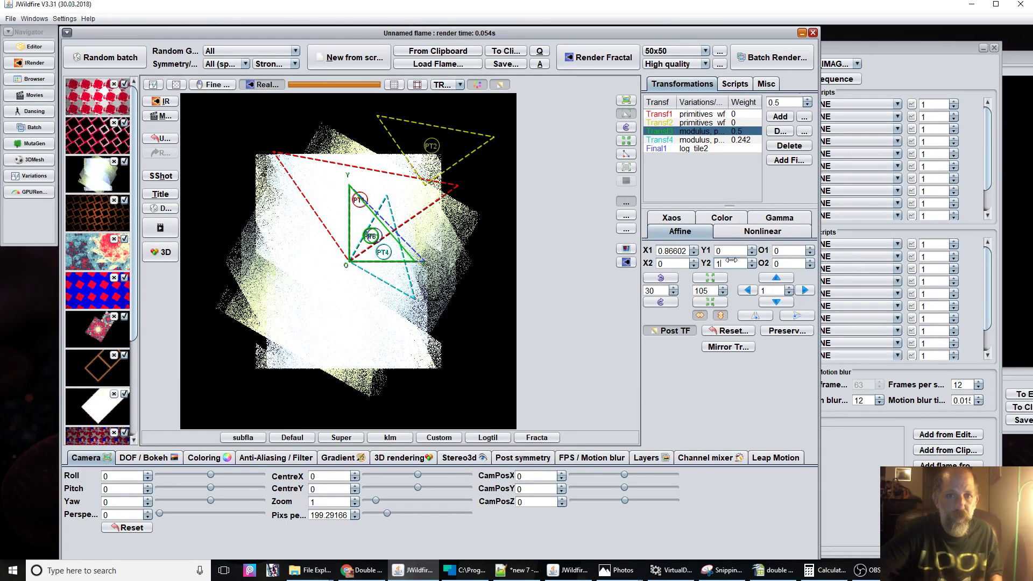
{"action": "key", "text": "ctrl+v"}
{"action": "left_click", "coordinate": [666, 247]}
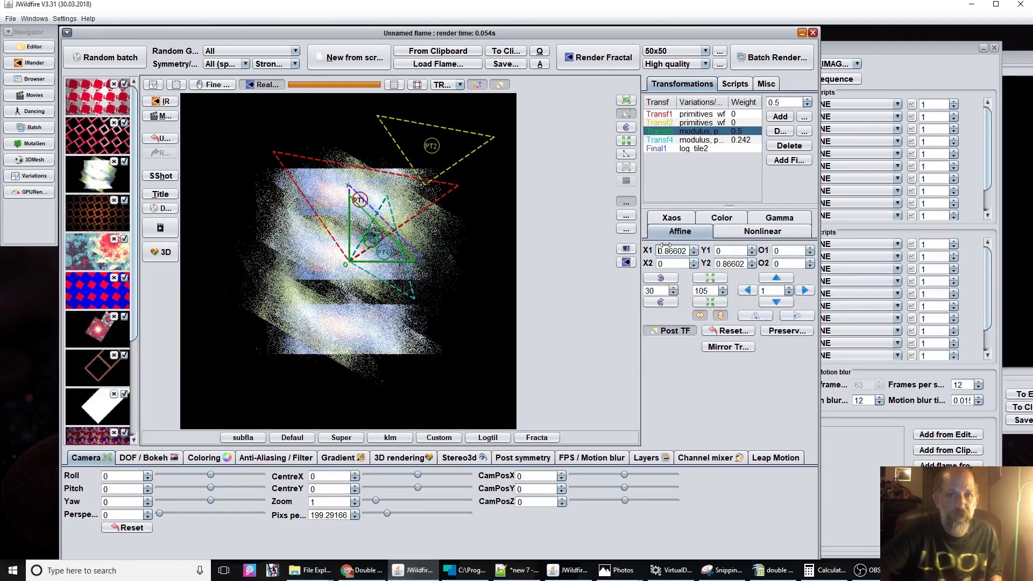
{"action": "left_click", "coordinate": [659, 302]}
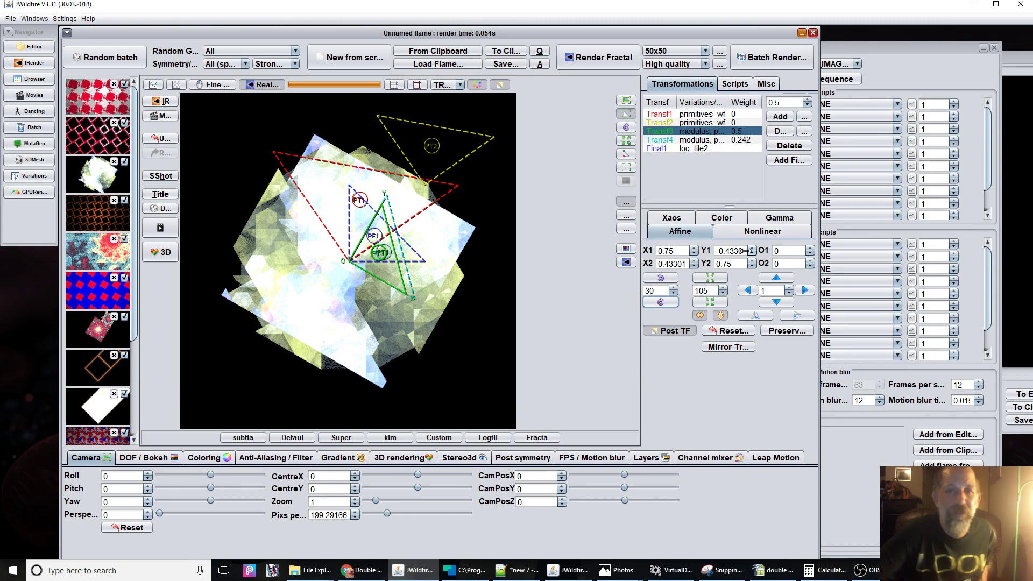
Select Transf4, calculate the sine of 30 degrees in Calculator, and switch back to JWildfire.
{"action": "left_click", "coordinate": [660, 140]}
{"action": "key", "text": "alt+Tab"}
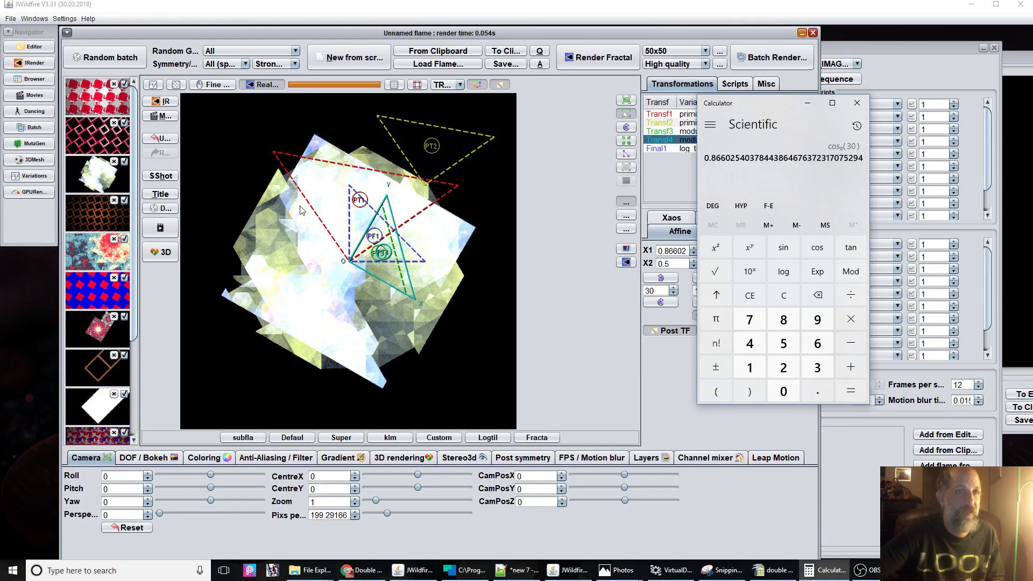
{"action": "key", "text": "alt+Tab"}
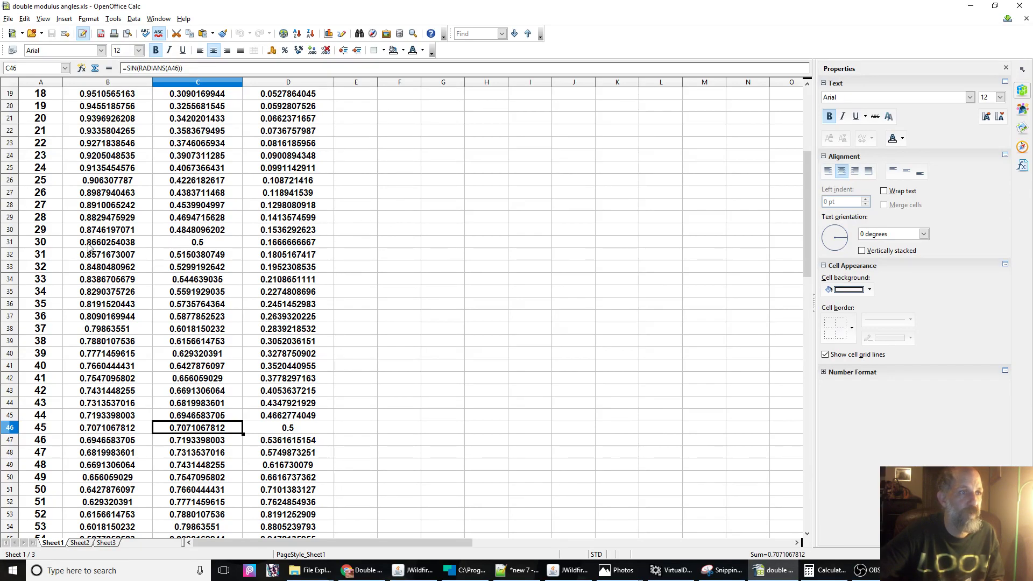
{"action": "key", "text": "alt+Tab"}
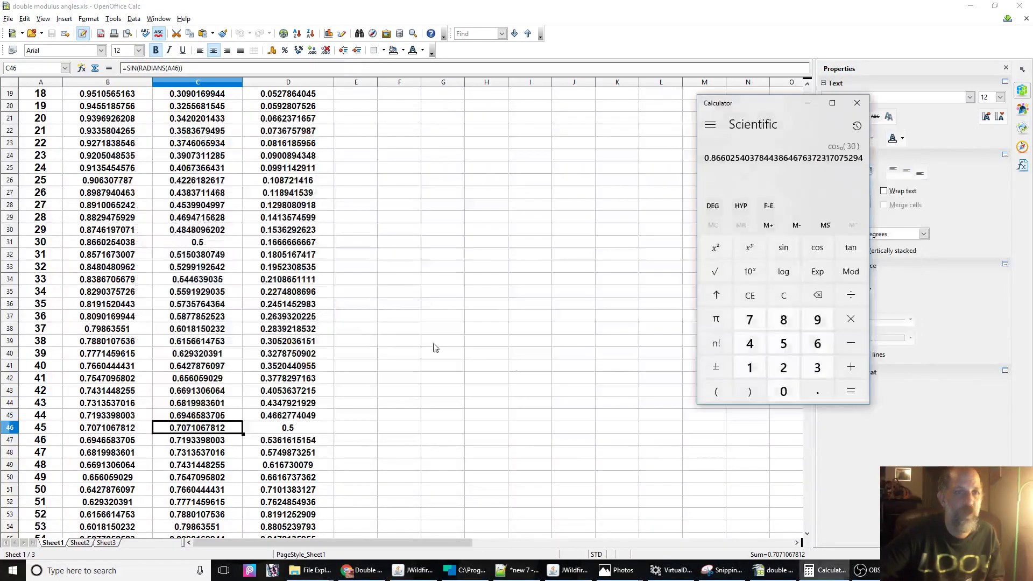
{"action": "left_click", "coordinate": [818, 367]}
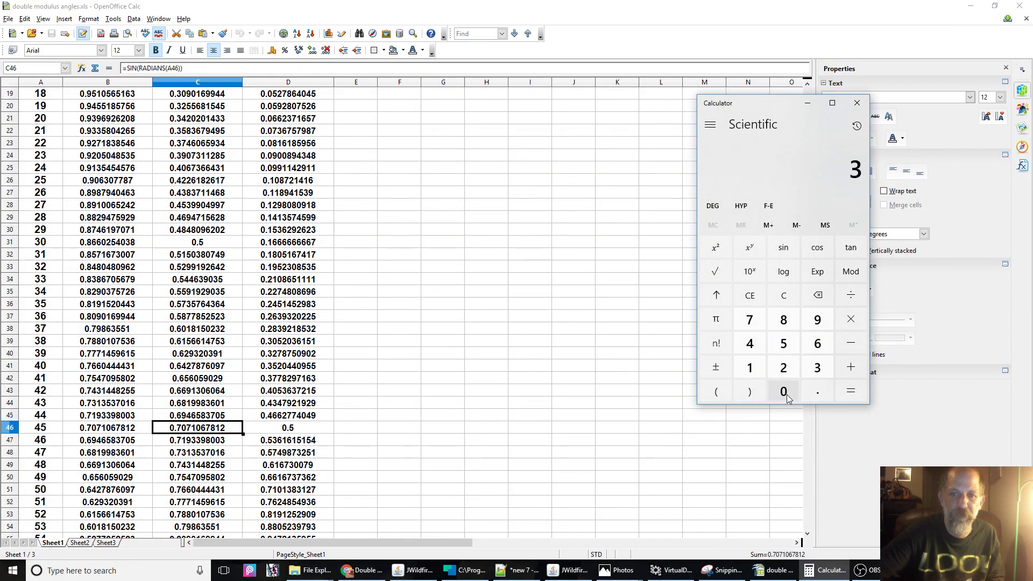
{"action": "left_click", "coordinate": [784, 391]}
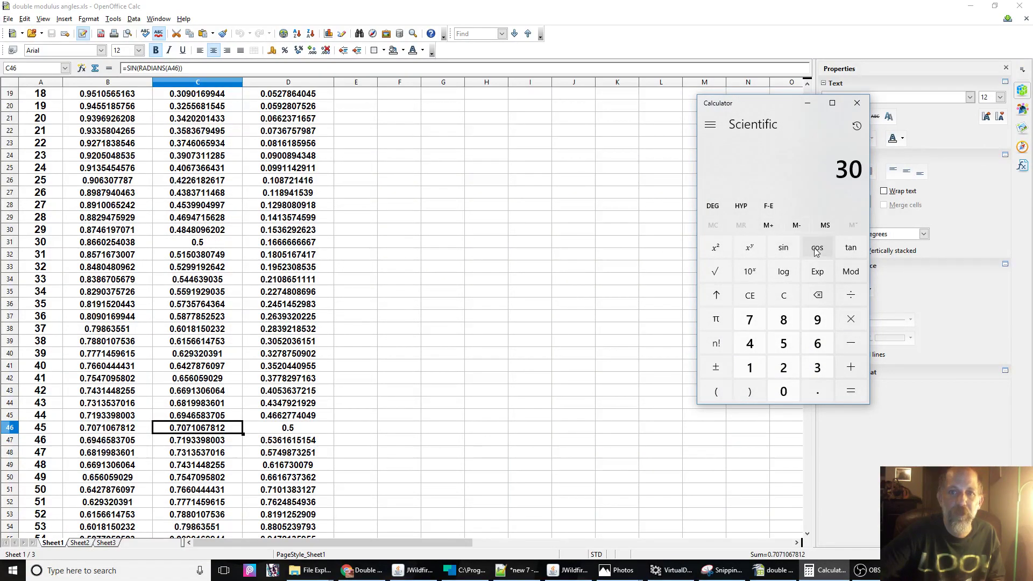
{"action": "left_click", "coordinate": [783, 251]}
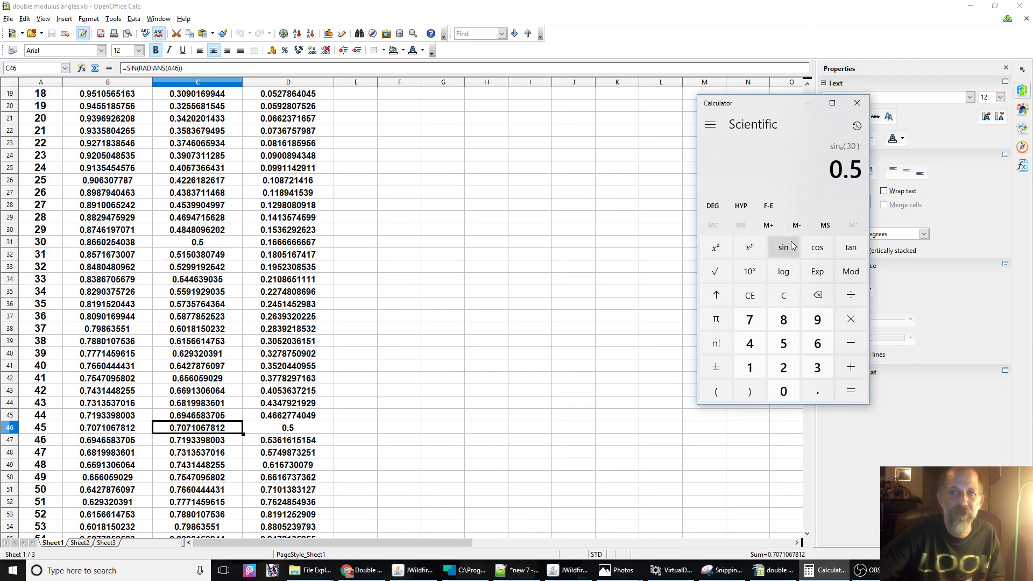
{"action": "left_click", "coordinate": [808, 103]}
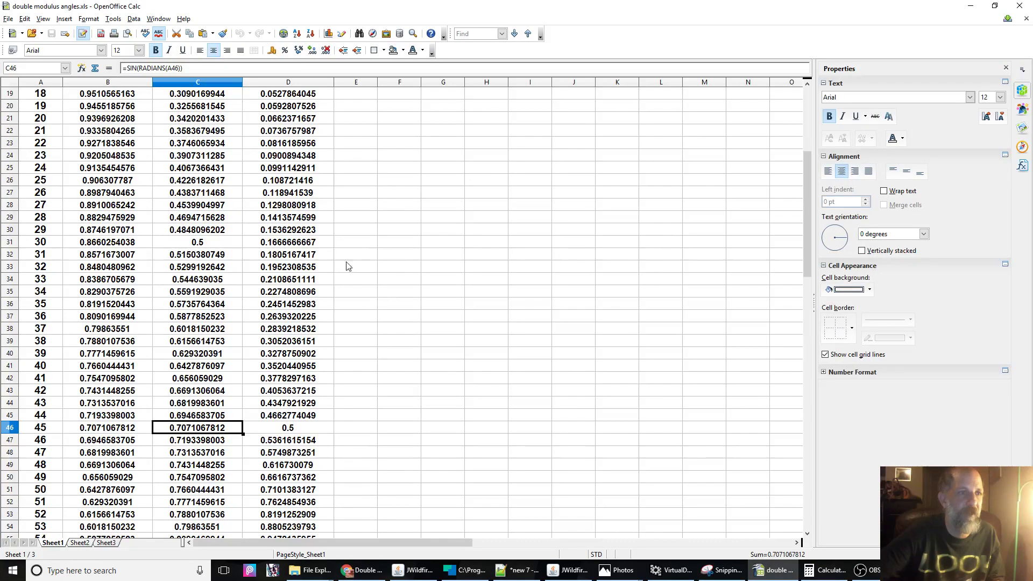
{"action": "key", "text": "alt+Tab"}
{"action": "key", "text": "alt+Tab"}
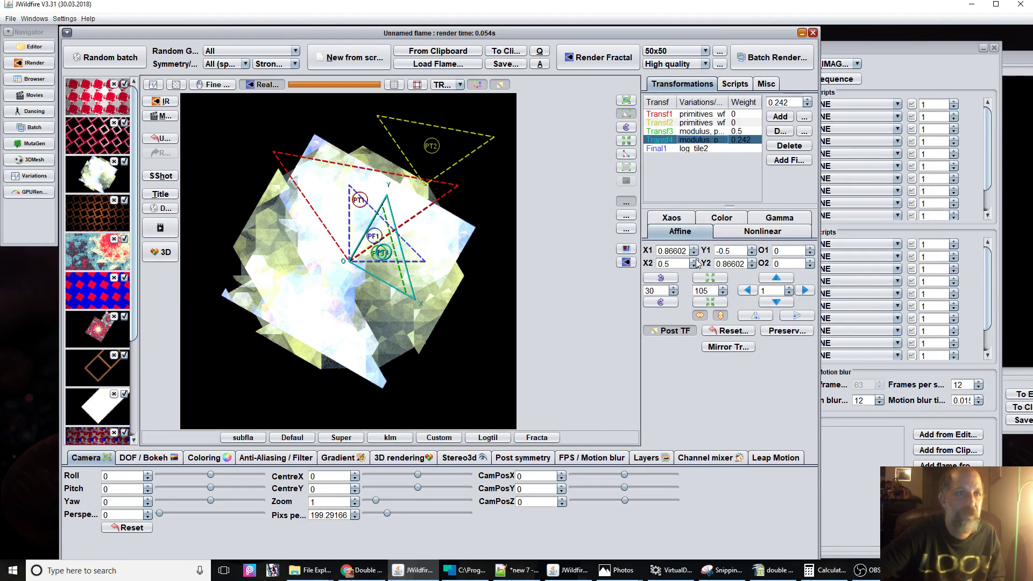
Reset Transf4's post-transform and set its X1 and Y2 to 0.5.
{"action": "left_click", "coordinate": [730, 332]}
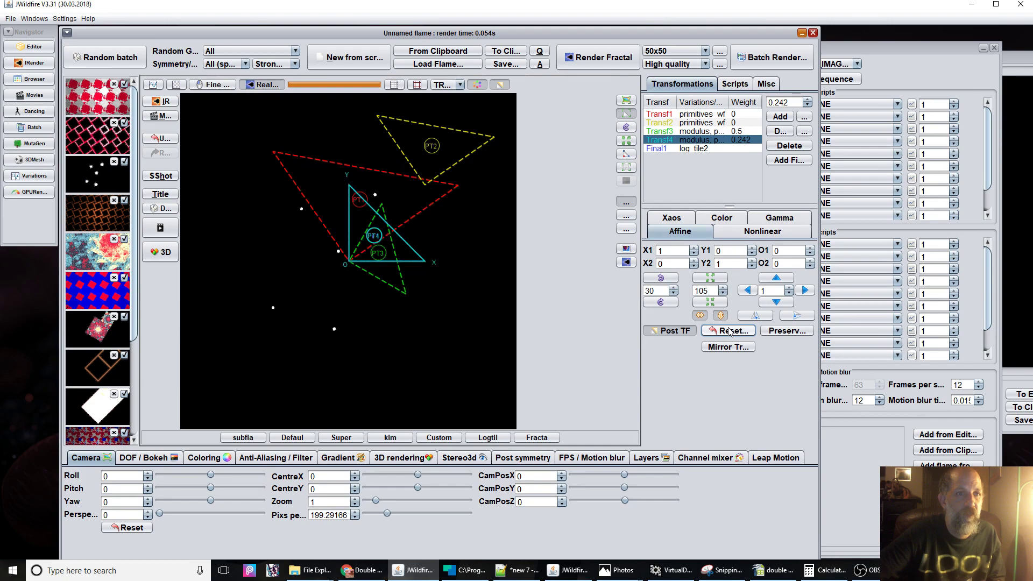
{"action": "key", "text": "ctrl+v"}
{"action": "double_click", "coordinate": [673, 251]}
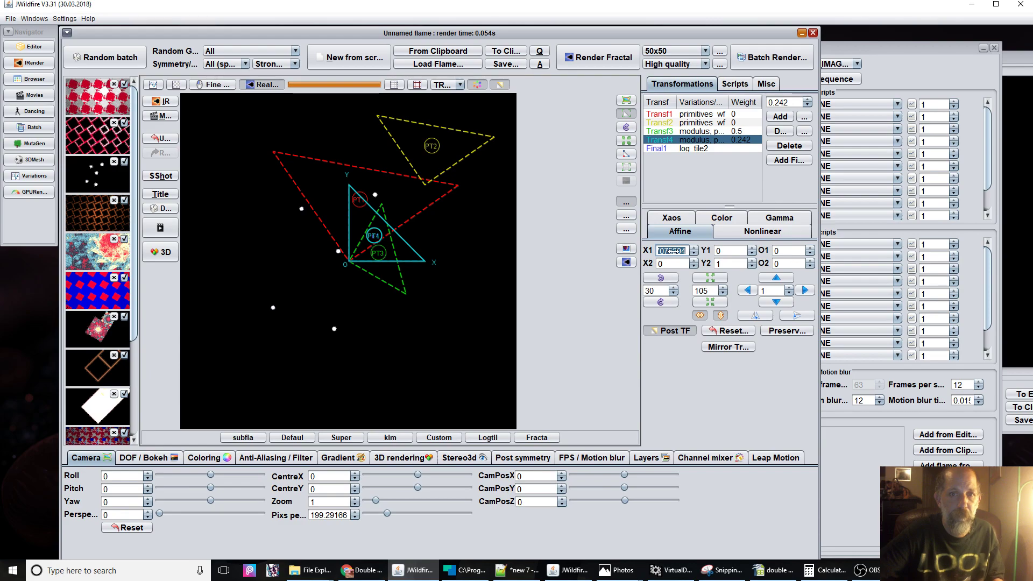
{"action": "type", "text": "0.5"}
{"action": "key", "text": "Tab"}
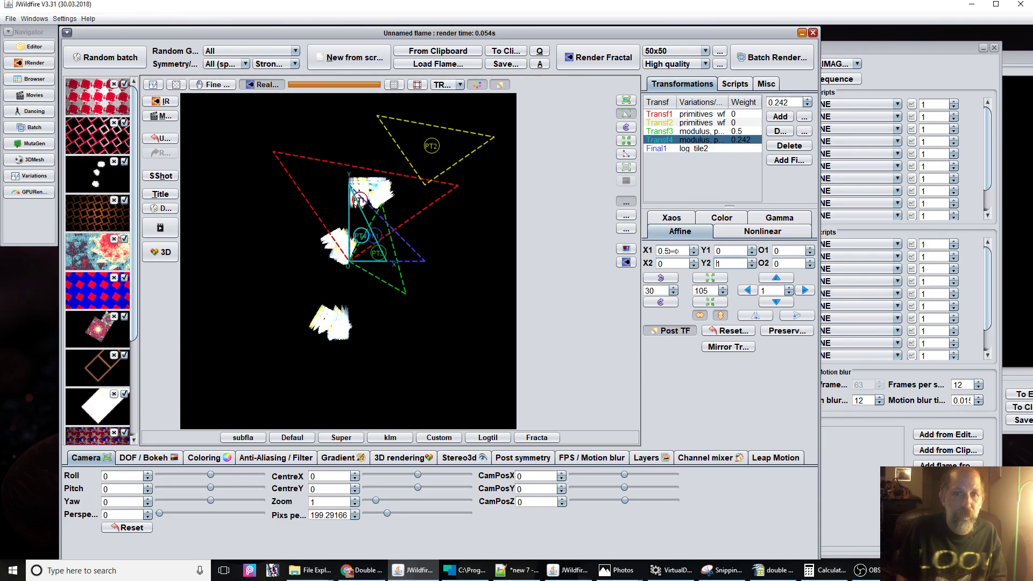
{"action": "key", "text": "Tab"}
{"action": "key", "text": "Tab"}
{"action": "type", "text": ".5"}
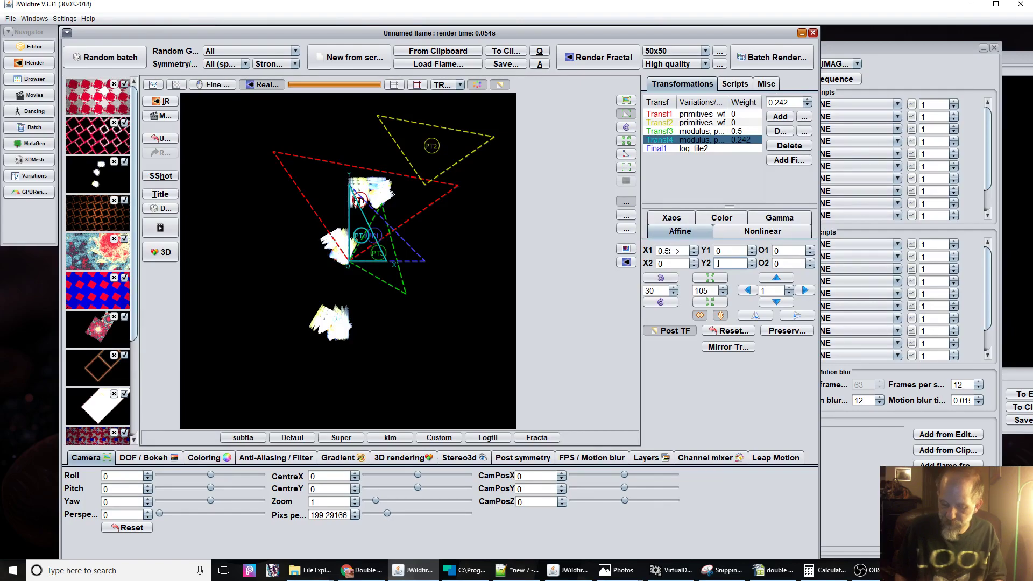
{"action": "key", "text": "Return"}
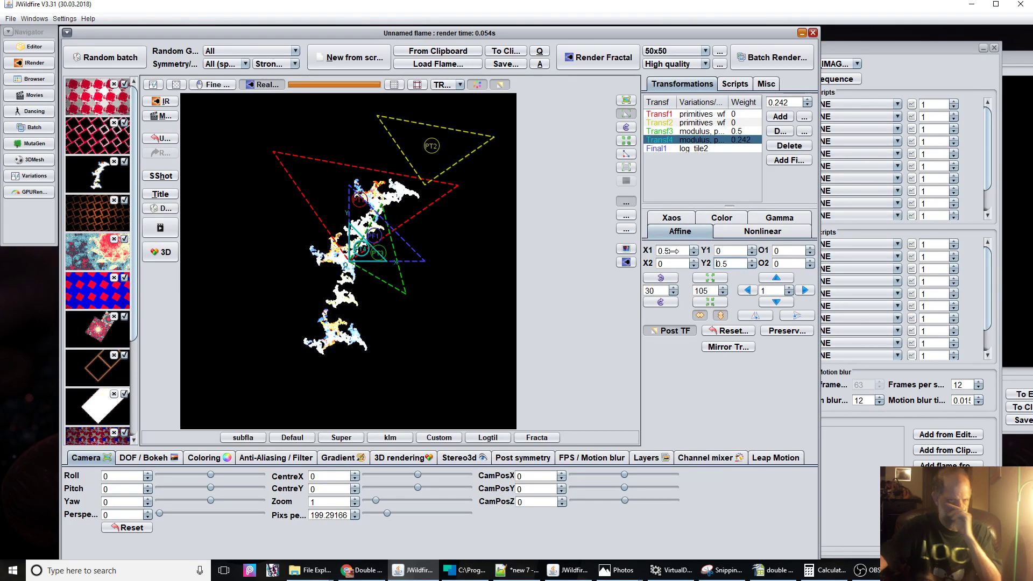
Rotate Transf4's post-transform 30 degrees clockwise and move it 1 unit right and 1 unit up.
{"action": "left_click", "coordinate": [661, 302]}
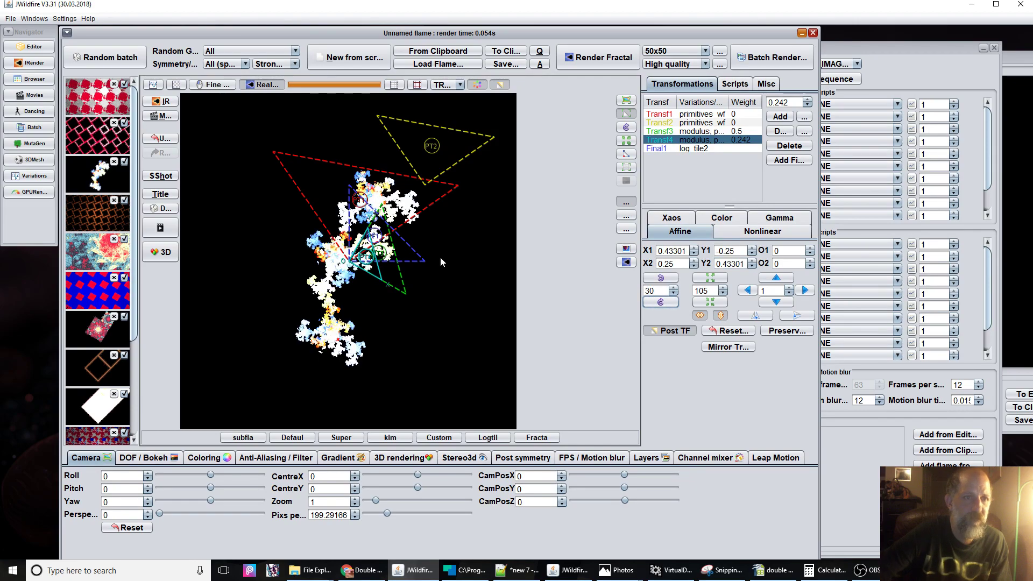
{"action": "left_click", "coordinate": [805, 291]}
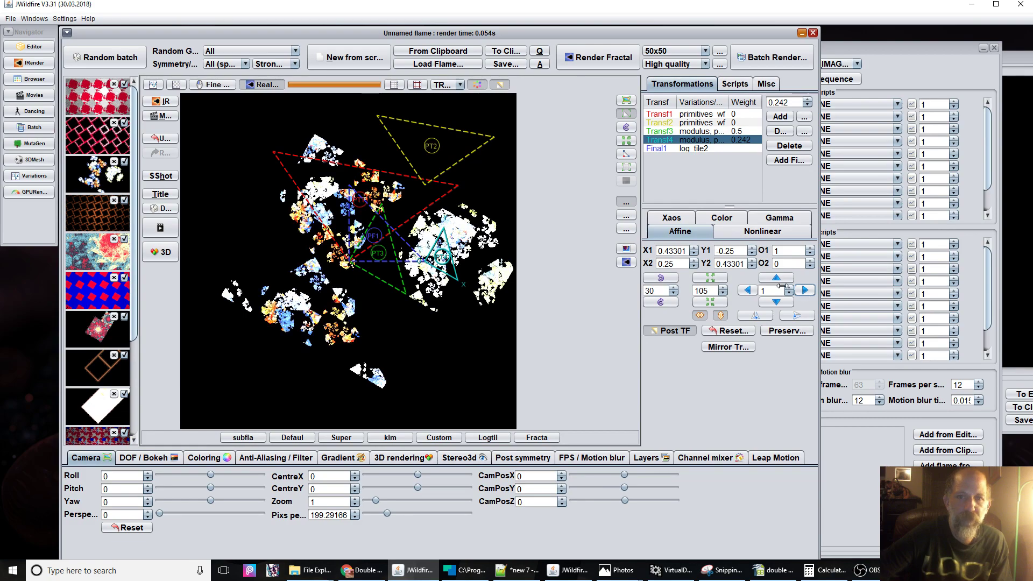
{"action": "left_click", "coordinate": [773, 278]}
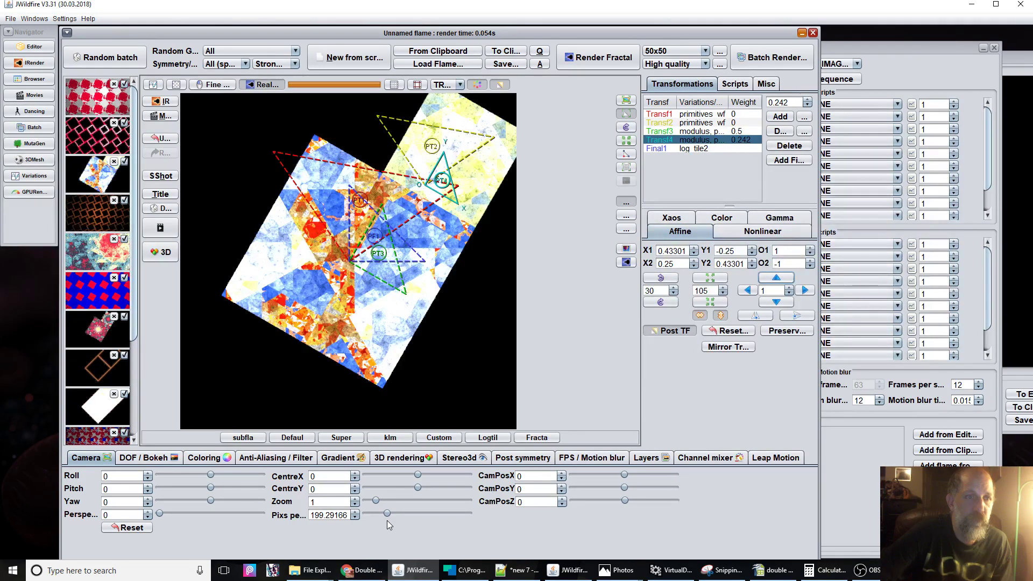
Switch to Calculator and calculate the tangent of 30 degrees for the weight formula.
{"action": "key", "text": "alt+Tab"}
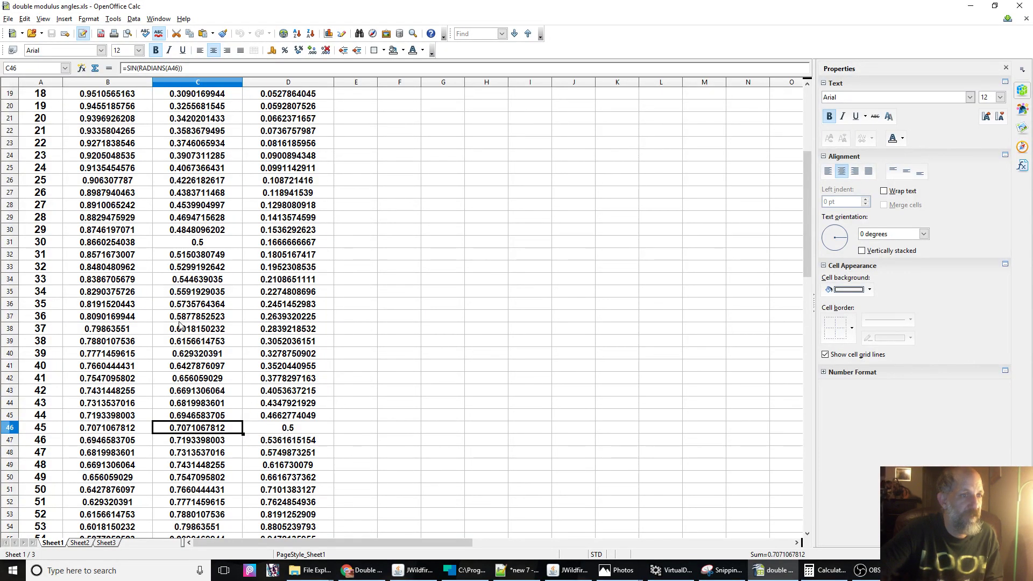
{"action": "key", "text": "alt+Tab"}
{"action": "key", "text": "alt+Tab"}
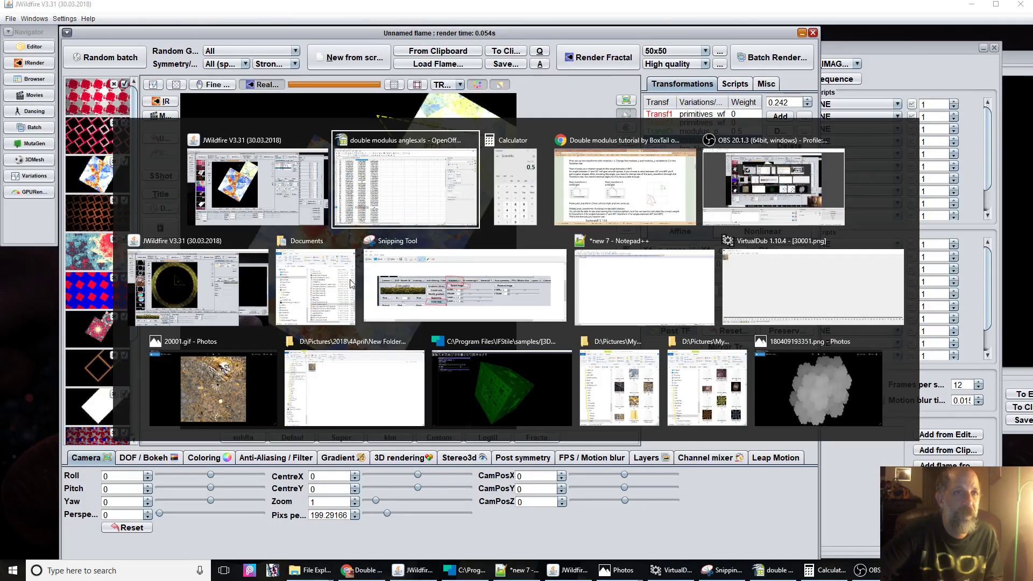
{"action": "key", "text": "alt+Tab"}
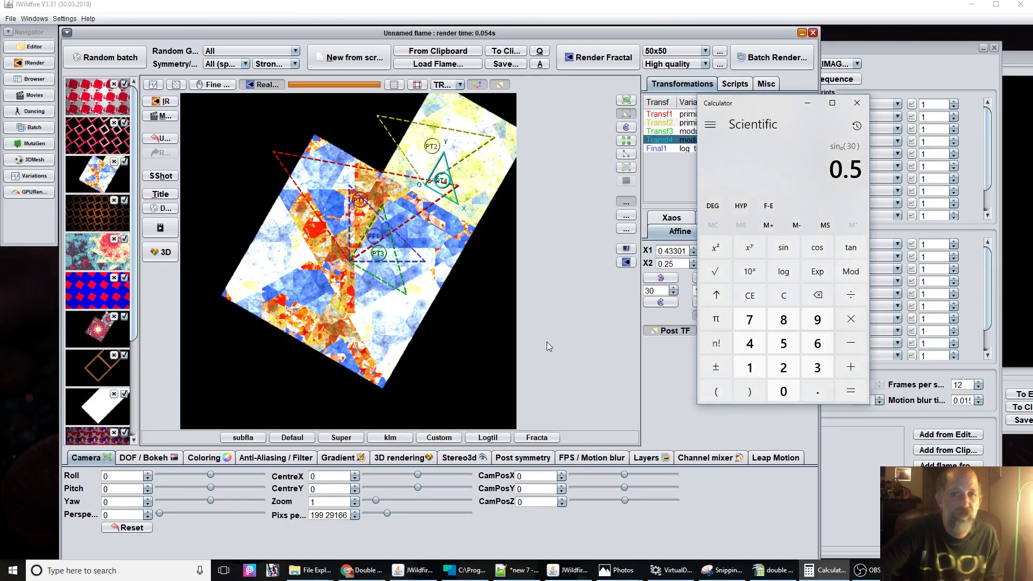
{"action": "left_click", "coordinate": [818, 367]}
{"action": "left_click", "coordinate": [789, 394]}
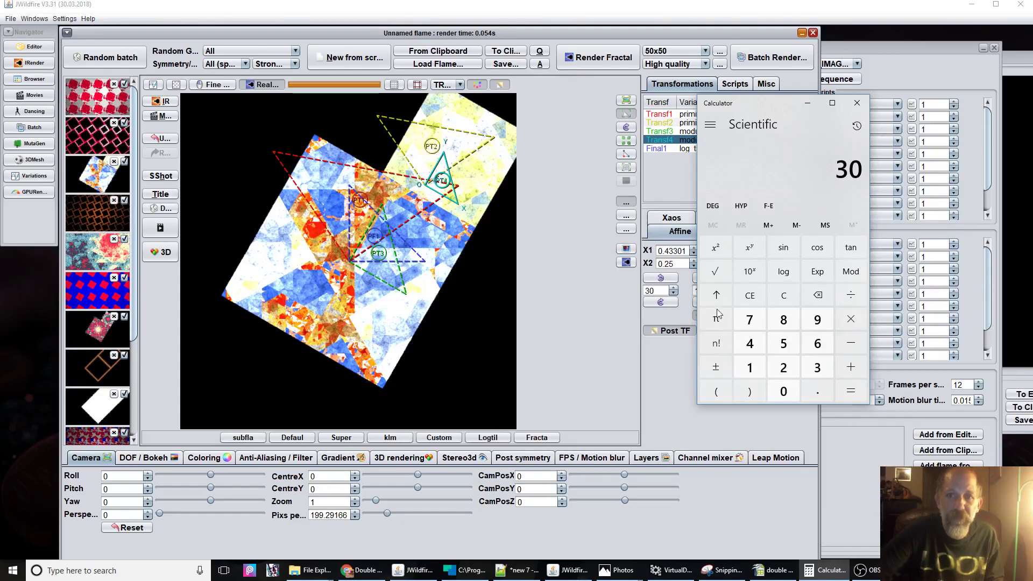
{"action": "left_click", "coordinate": [852, 248]}
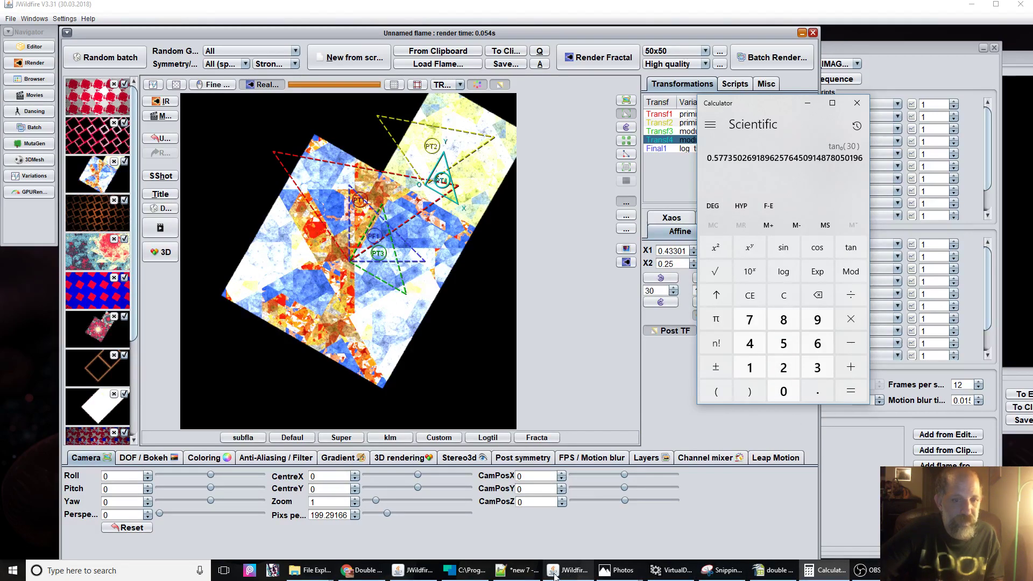
Look at the 30-degree row in the angle spreadsheet, and read the transform weight formula in the browser's double modulus tutorial.
{"action": "left_click", "coordinate": [773, 572]}
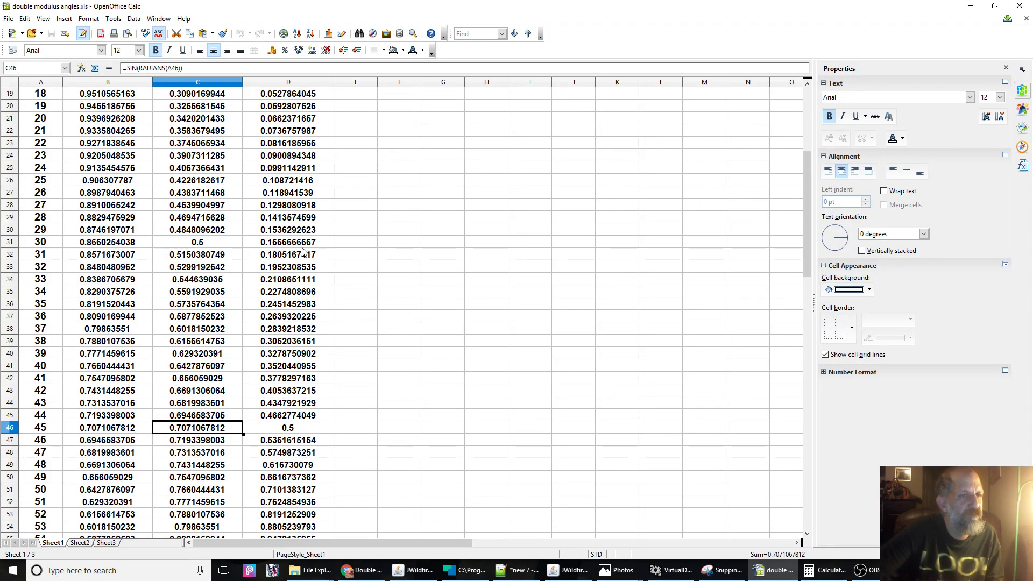
{"action": "key", "text": "alt+Tab"}
{"action": "key", "text": "alt+Tab"}
{"action": "key", "text": "alt+Tab"}
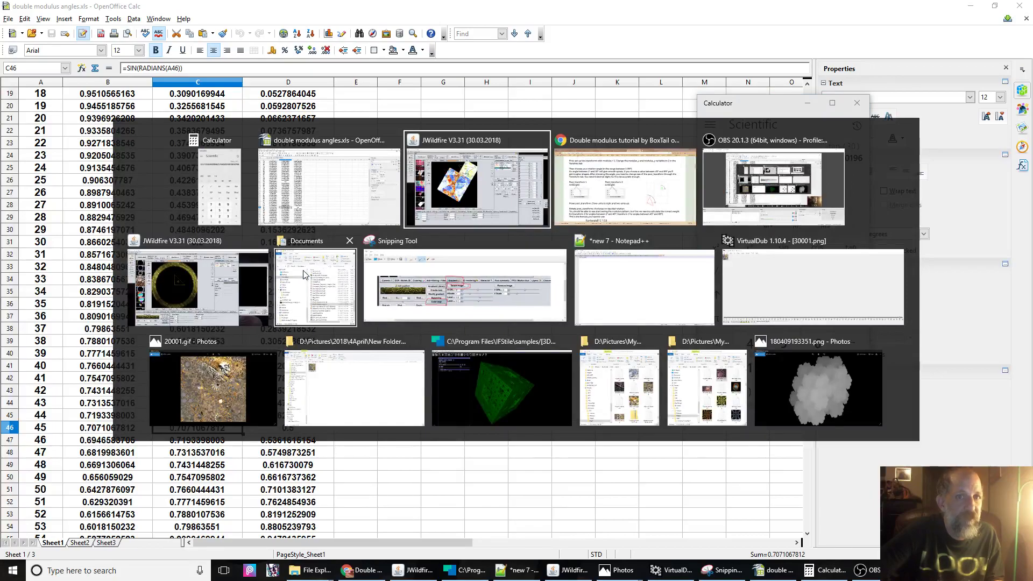
{"action": "key", "text": "alt+Tab"}
{"action": "scroll", "coordinate": [317, 319], "scroll_direction": "up", "scroll_amount": 3}
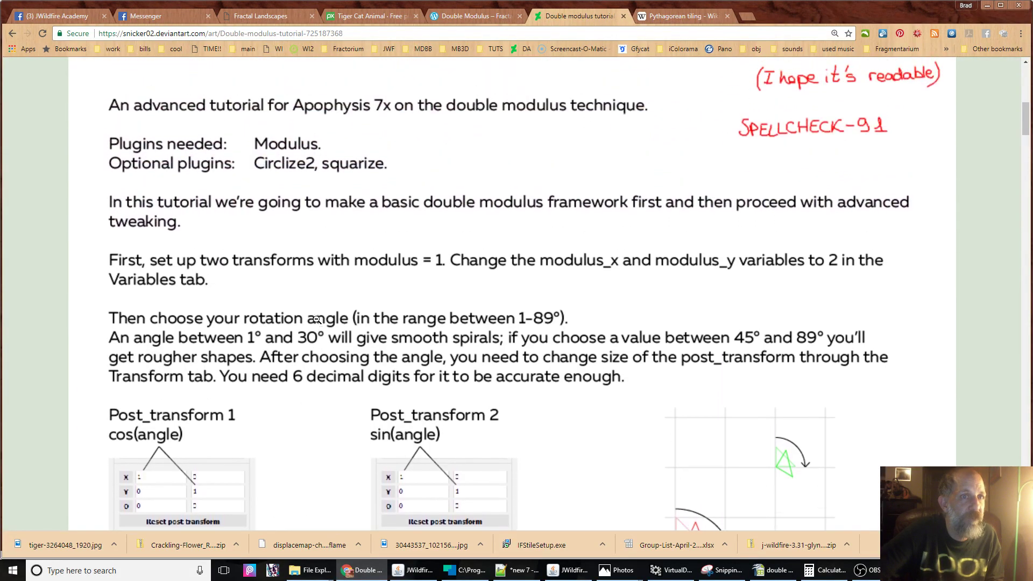
{"action": "scroll", "coordinate": [344, 325], "scroll_direction": "down", "scroll_amount": 8}
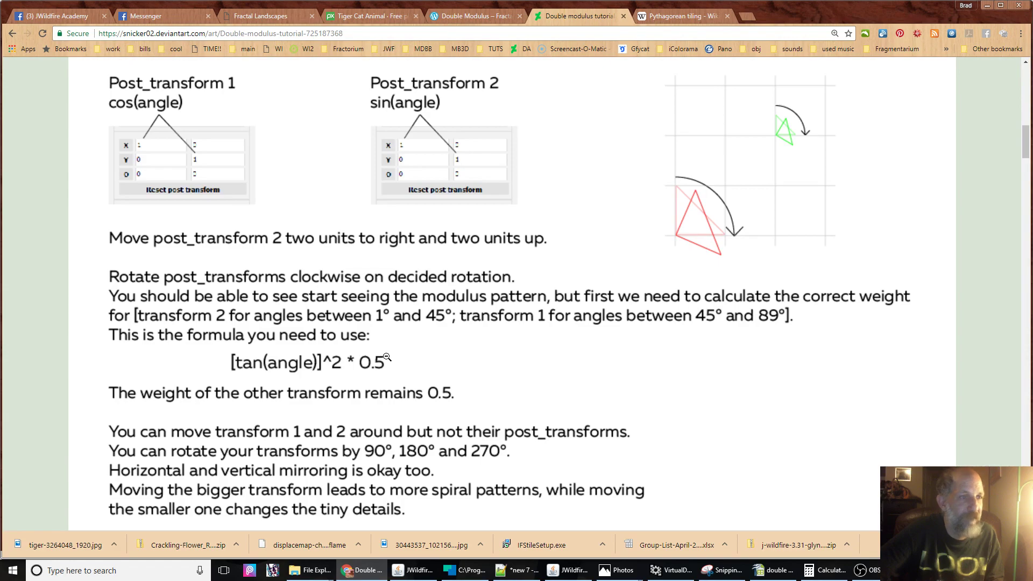
In Calculator, square the tangent of 30 degrees, multiply it by 0.5, and copy the result.
{"action": "key", "text": "alt+Tab"}
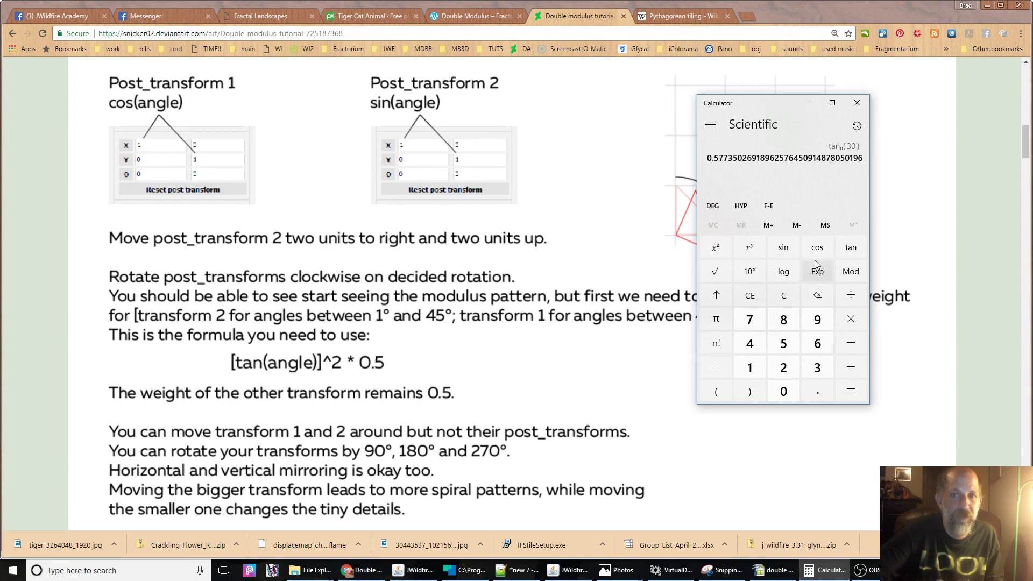
{"action": "left_click", "coordinate": [852, 320]}
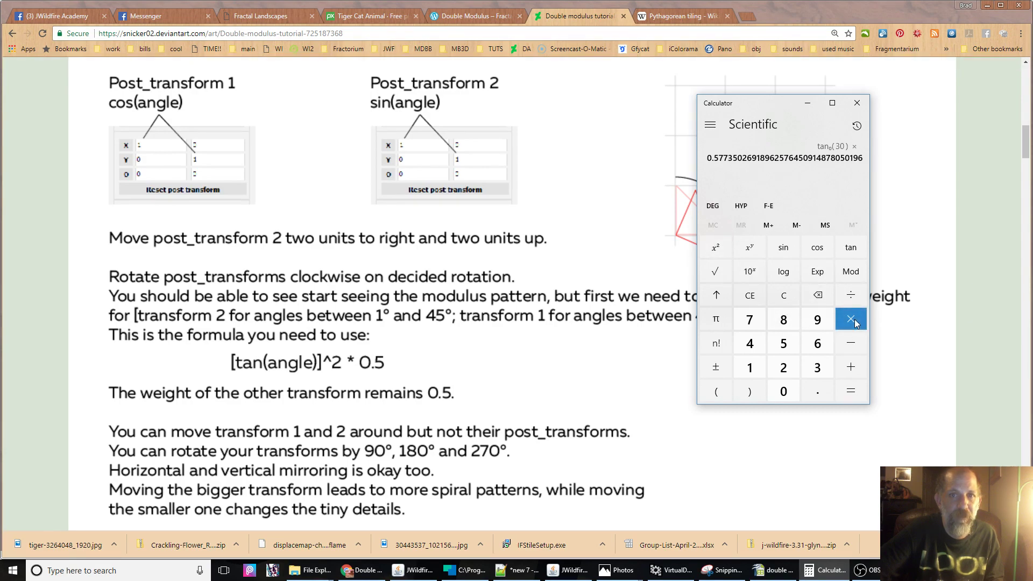
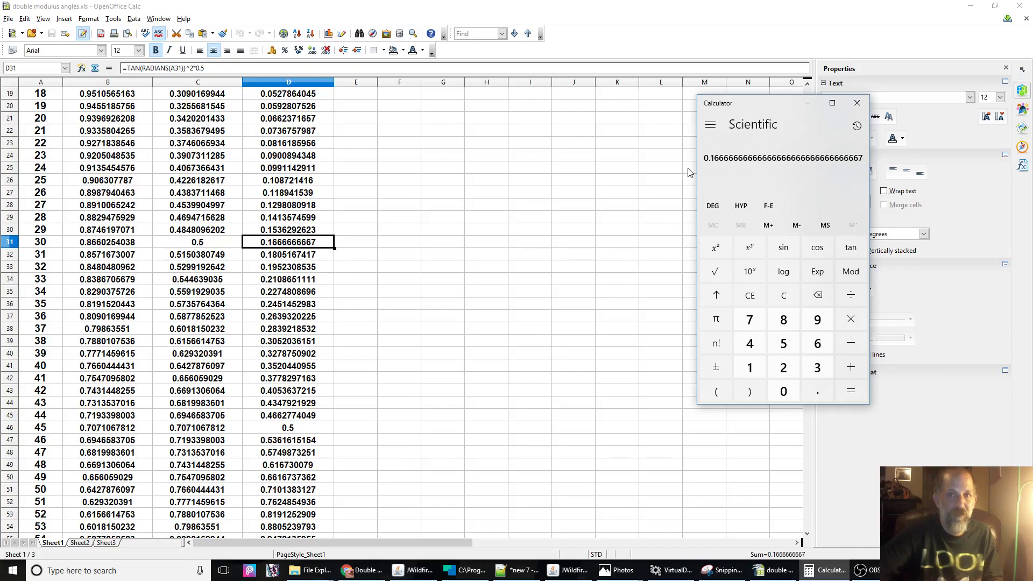
{"action": "right_click", "coordinate": [759, 157]}
{"action": "left_click", "coordinate": [758, 121]}
Switch back to JWildfire and set Transf4's weight to the calculated 0.16666667.
{"action": "key", "text": "super+Tab"}
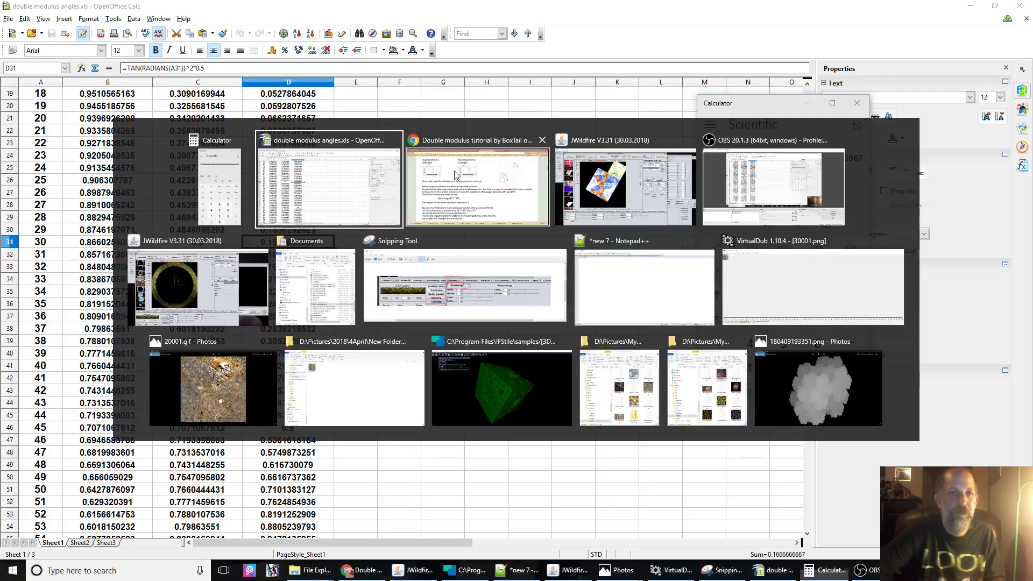
{"action": "left_click", "coordinate": [548, 189]}
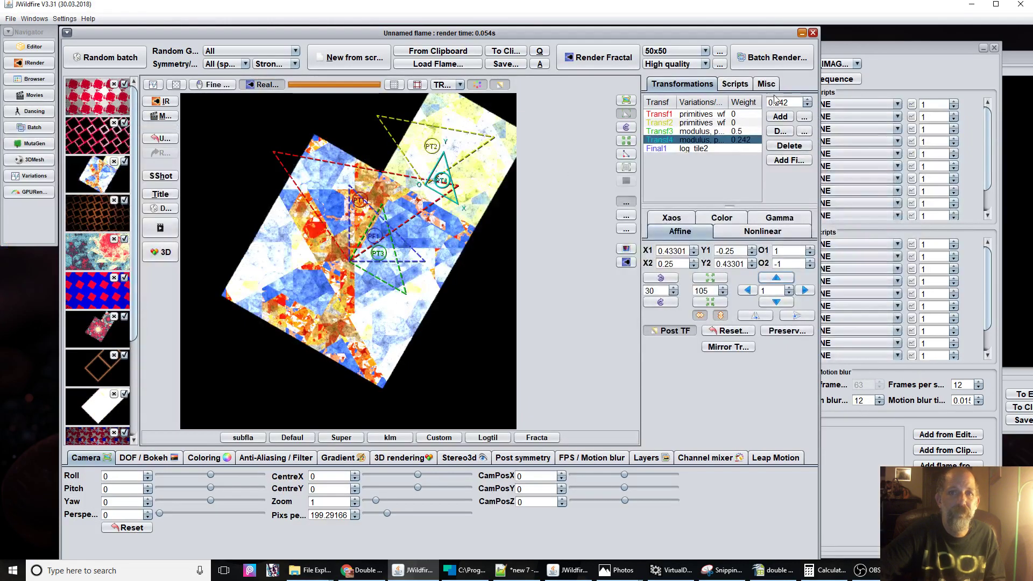
{"action": "double_click", "coordinate": [794, 102]}
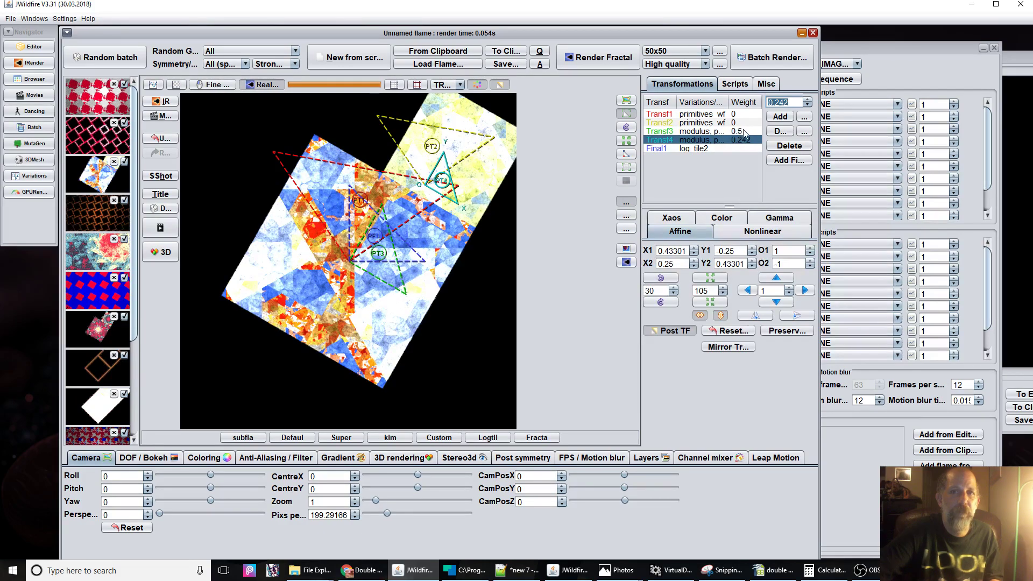
{"action": "type", "text": "0.16666667"}
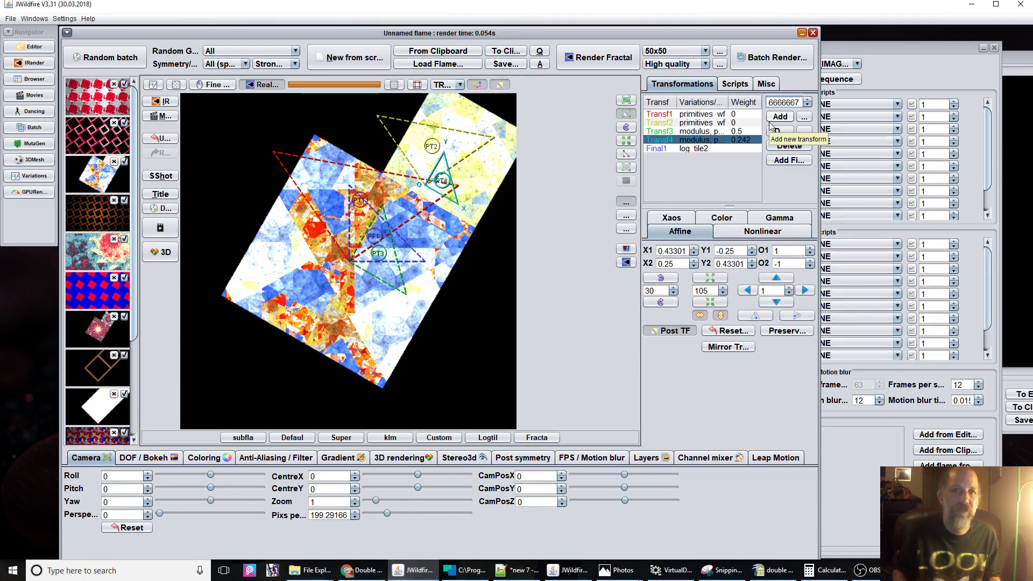
{"action": "key", "text": "Return"}
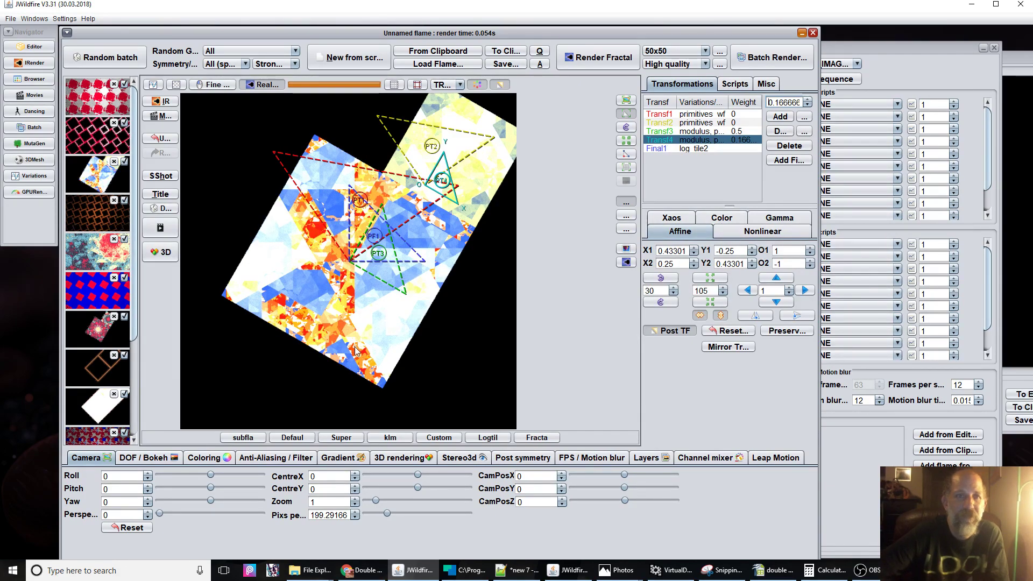
Leave post-transform editing and move Transf3's triangle to about O1 -0.18 and O2 0.16.
{"action": "left_click", "coordinate": [500, 85]}
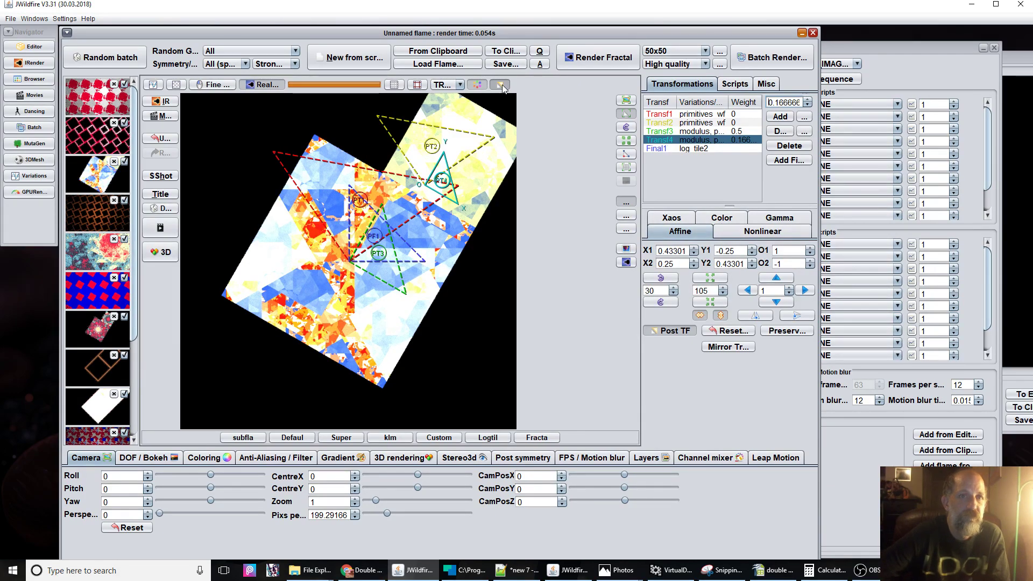
{"action": "left_click", "coordinate": [224, 347]}
{"action": "left_click_drag", "start_coordinate": [225, 348], "coordinate": [368, 289]}
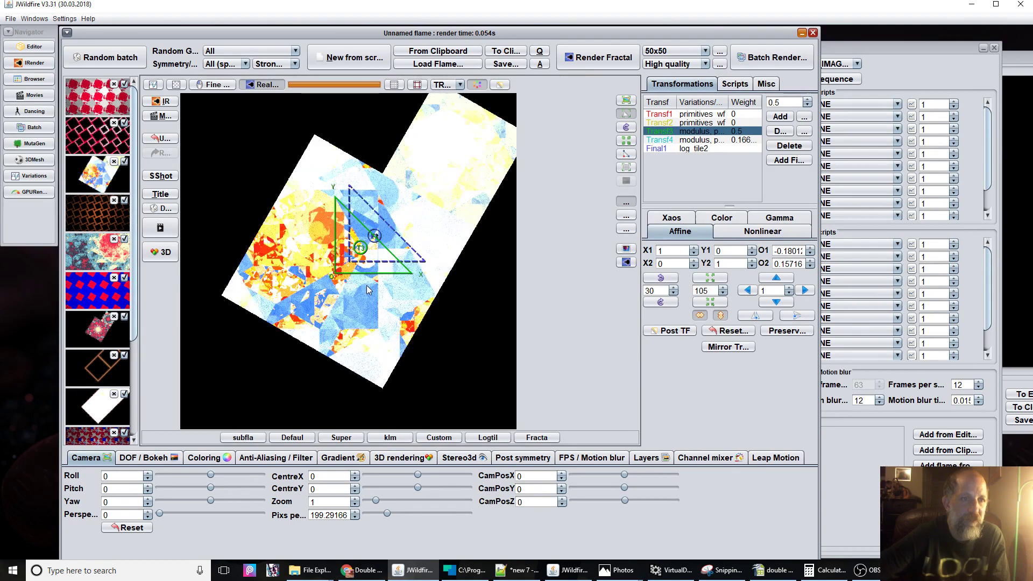
Rotate Transf4's triangle 90 degrees counterclockwise and move it to about O1 1.12 and O2 0.03.
{"action": "left_click", "coordinate": [751, 140]}
{"action": "left_click_drag", "start_coordinate": [385, 248], "coordinate": [457, 266]}
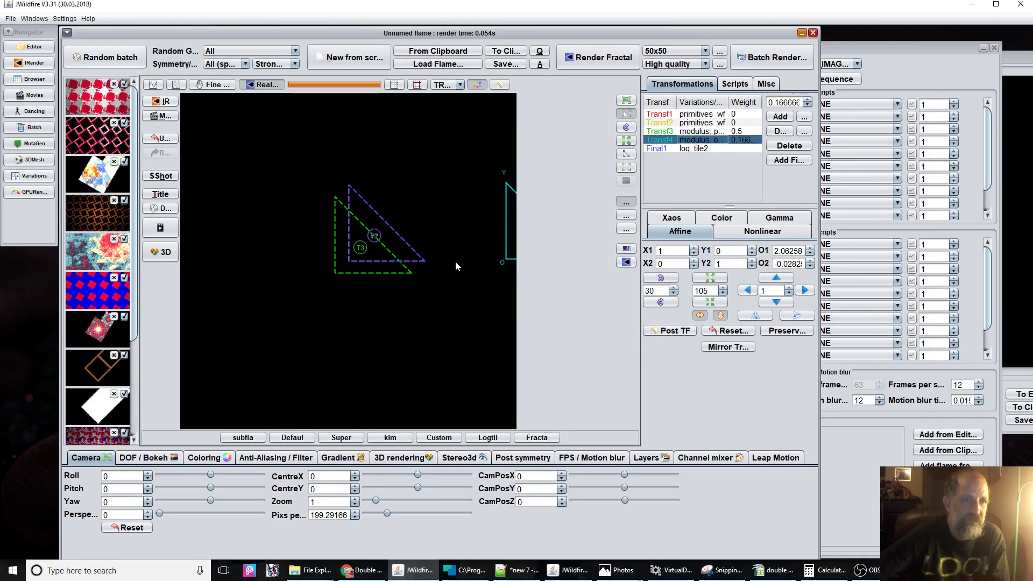
{"action": "left_click_drag", "start_coordinate": [455, 261], "coordinate": [323, 205]}
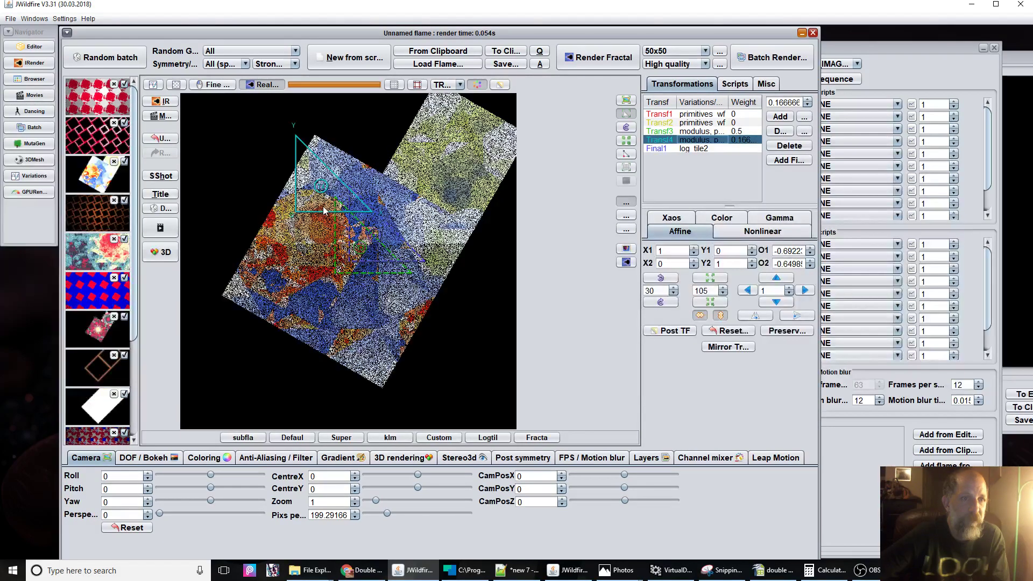
{"action": "left_click_drag", "start_coordinate": [324, 211], "coordinate": [260, 257]}
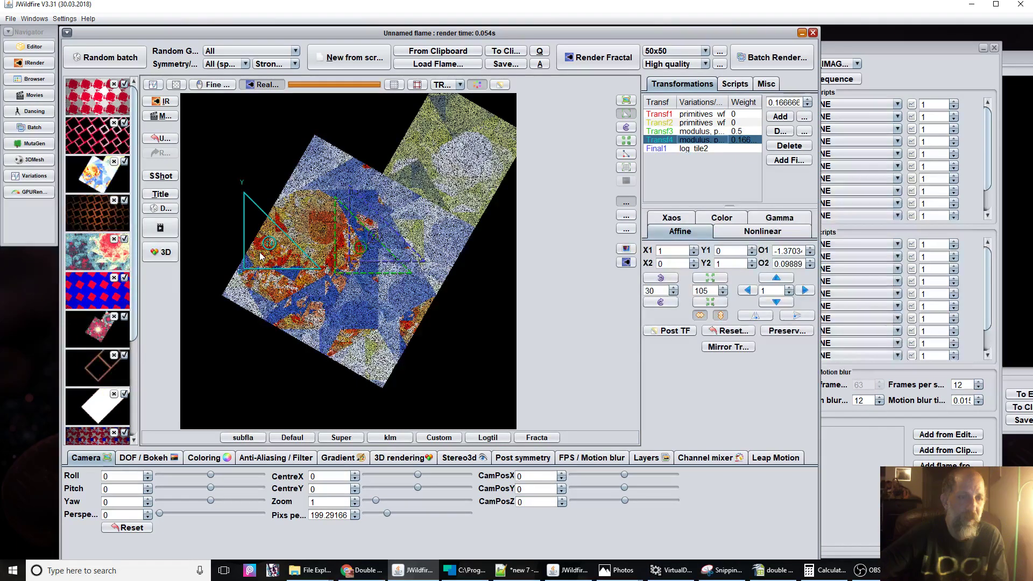
{"action": "left_click", "coordinate": [660, 278]}
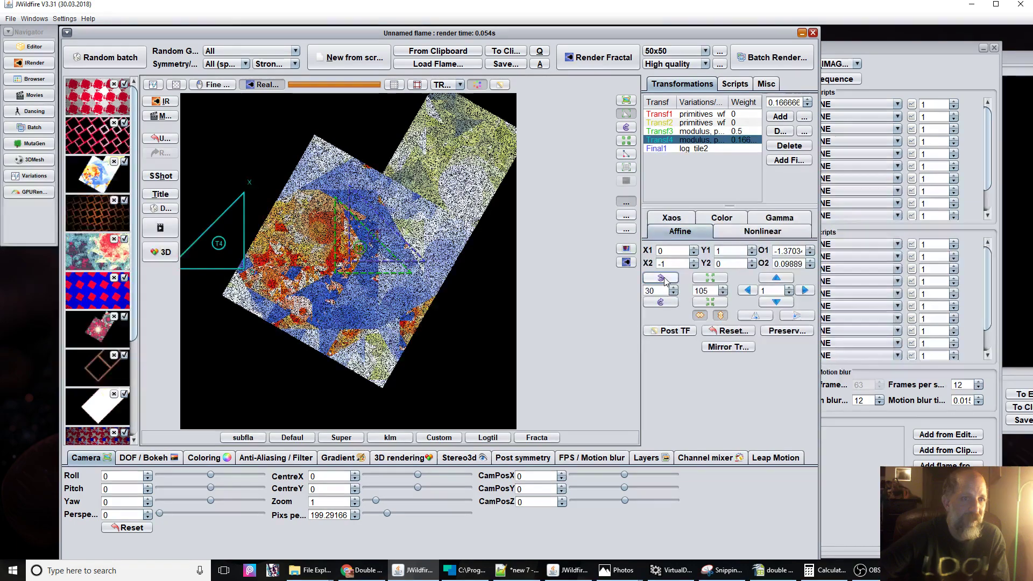
{"action": "left_click_drag", "start_coordinate": [230, 268], "coordinate": [420, 262]}
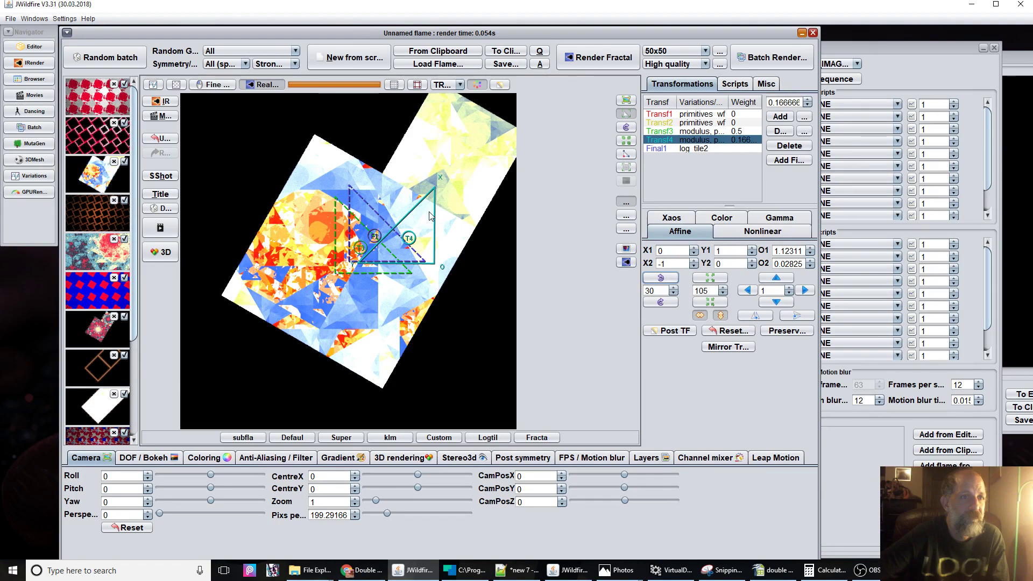
Shift Transf3's triangle to about O1 -0.05 and O2 0.21.
{"action": "left_click_drag", "start_coordinate": [344, 266], "coordinate": [351, 271]}
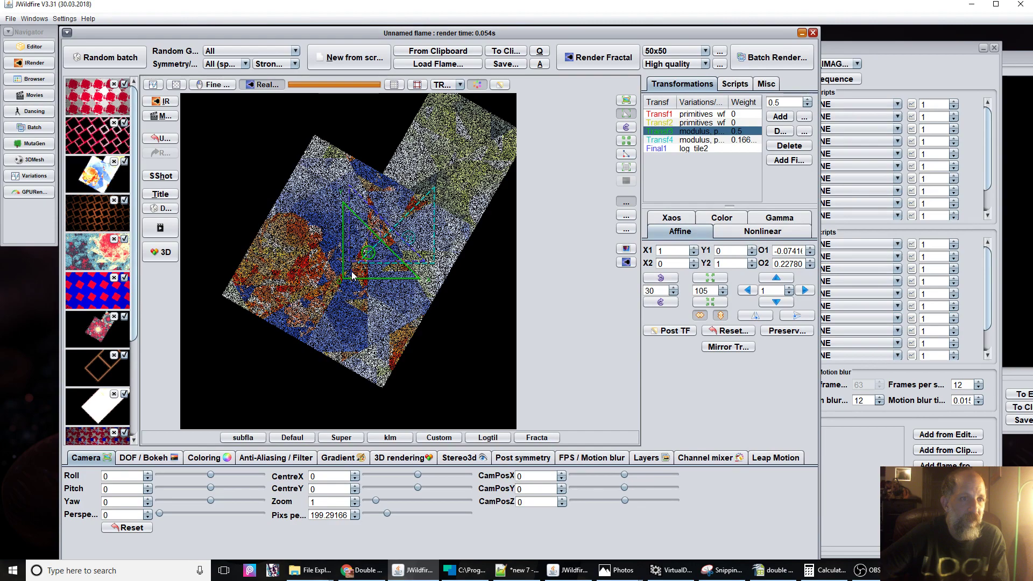
{"action": "left_click_drag", "start_coordinate": [350, 271], "coordinate": [353, 273]}
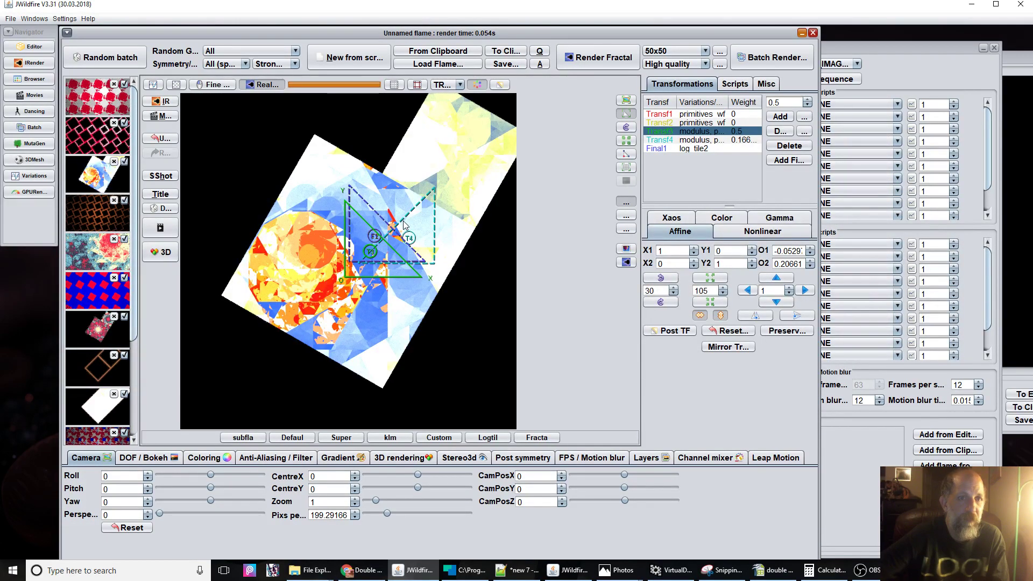
Delete the log_tile2 final transform and add a new final transform with the modulus variation.
{"action": "left_click", "coordinate": [405, 225]}
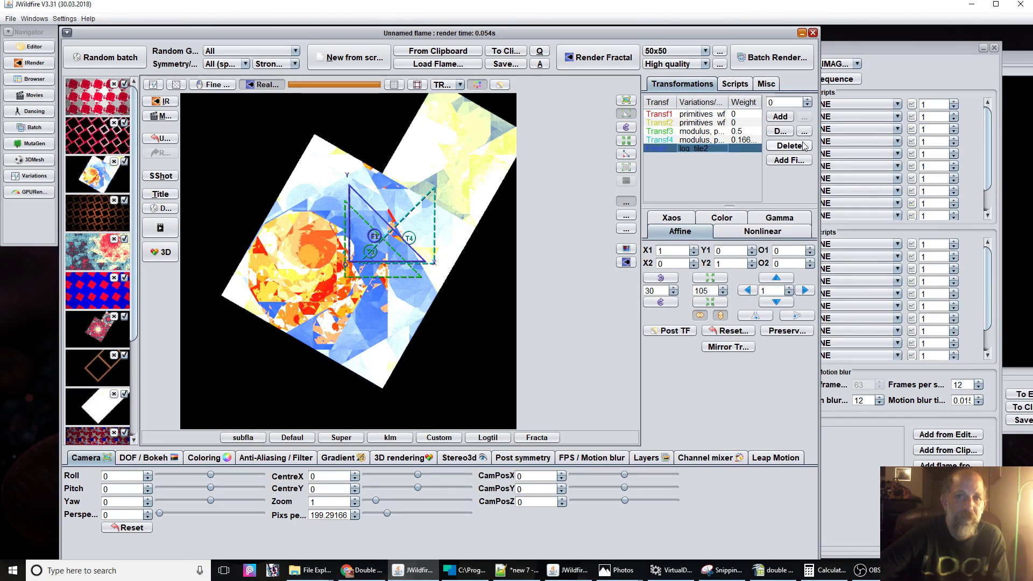
{"action": "left_click", "coordinate": [804, 147]}
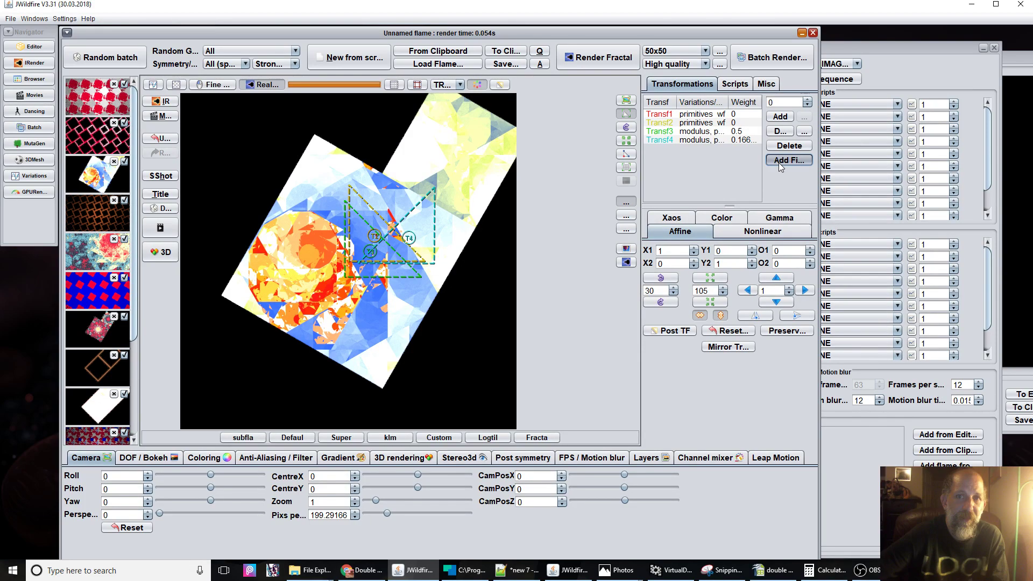
{"action": "left_click", "coordinate": [780, 163]}
{"action": "left_click", "coordinate": [762, 231]}
{"action": "left_click", "coordinate": [729, 250]}
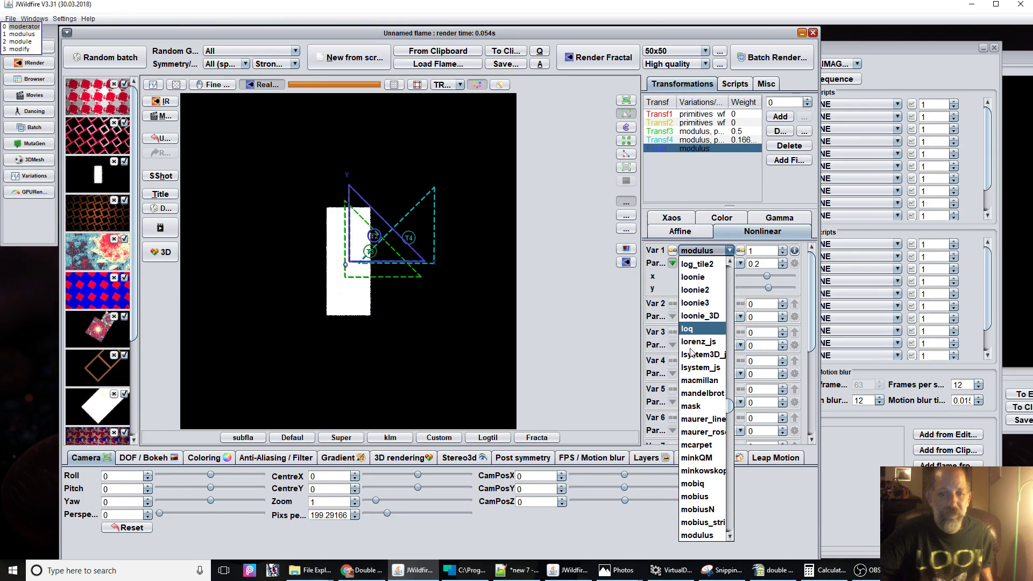
{"action": "key", "text": "Escape"}
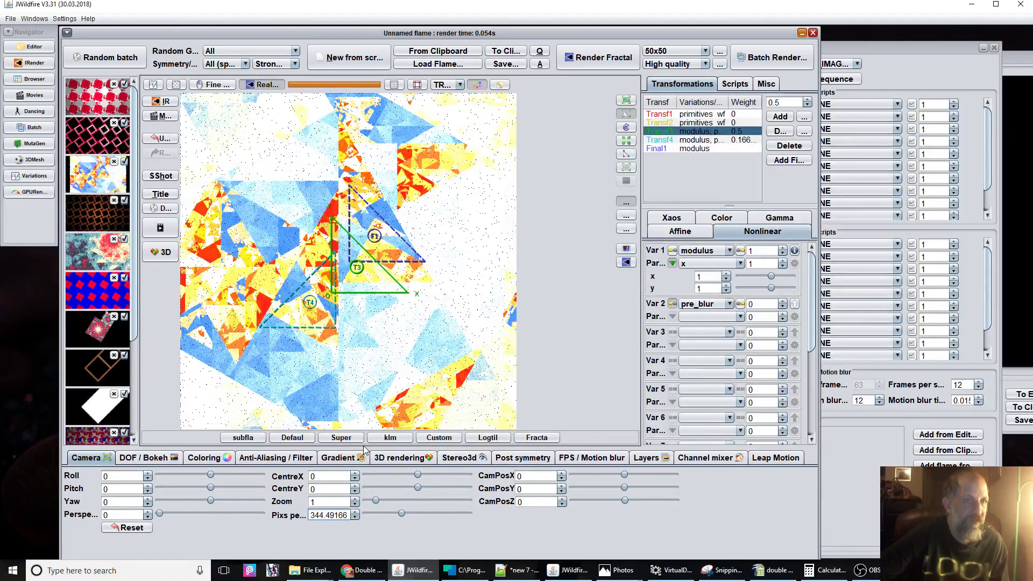
Recolor the fractal with a different gradient and nudge Transf3's triangle.
{"action": "left_click", "coordinate": [361, 457]}
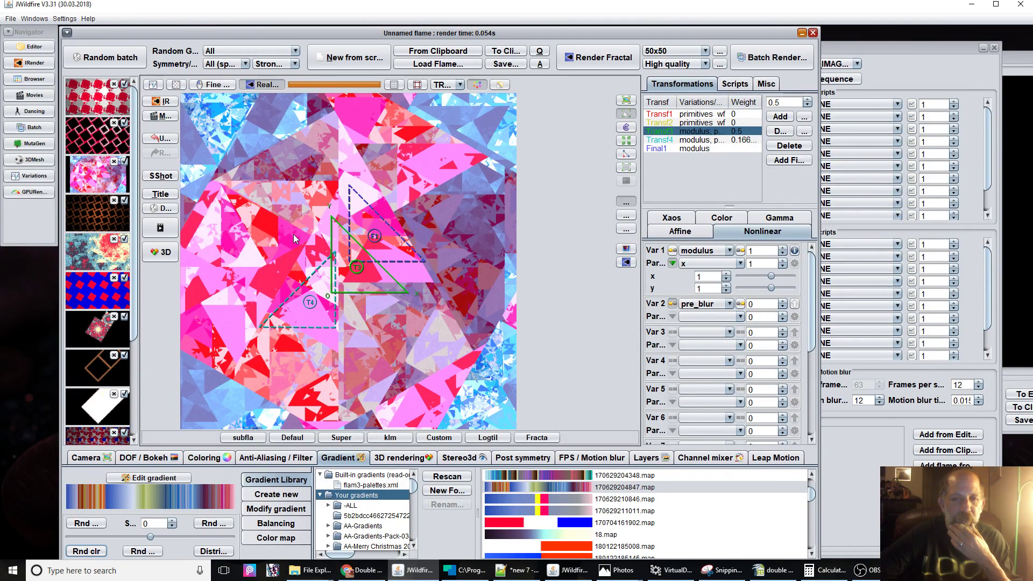
{"action": "left_click_drag", "start_coordinate": [294, 235], "coordinate": [309, 268]}
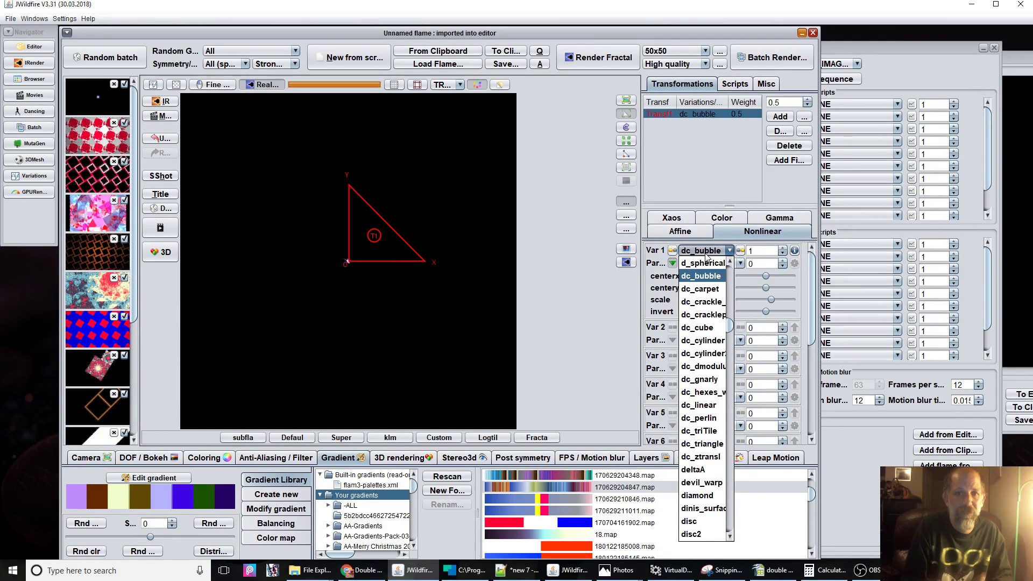
Give the new flame's Transf1 the dc_dmodulus variation and adjust its angle to about 37 degrees.
{"action": "left_click", "coordinate": [702, 366]}
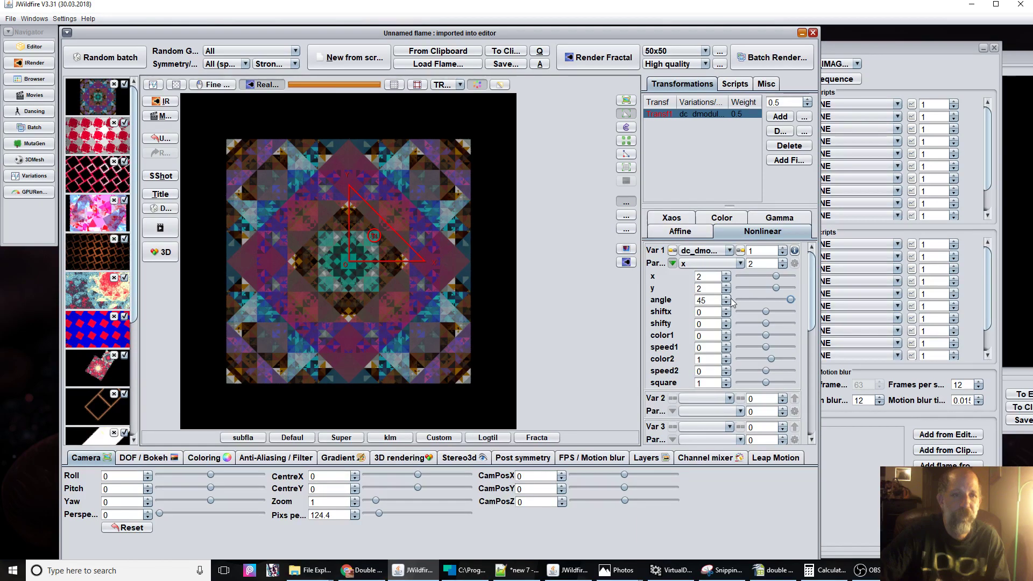
{"action": "left_click_drag", "start_coordinate": [791, 300], "coordinate": [771, 301]}
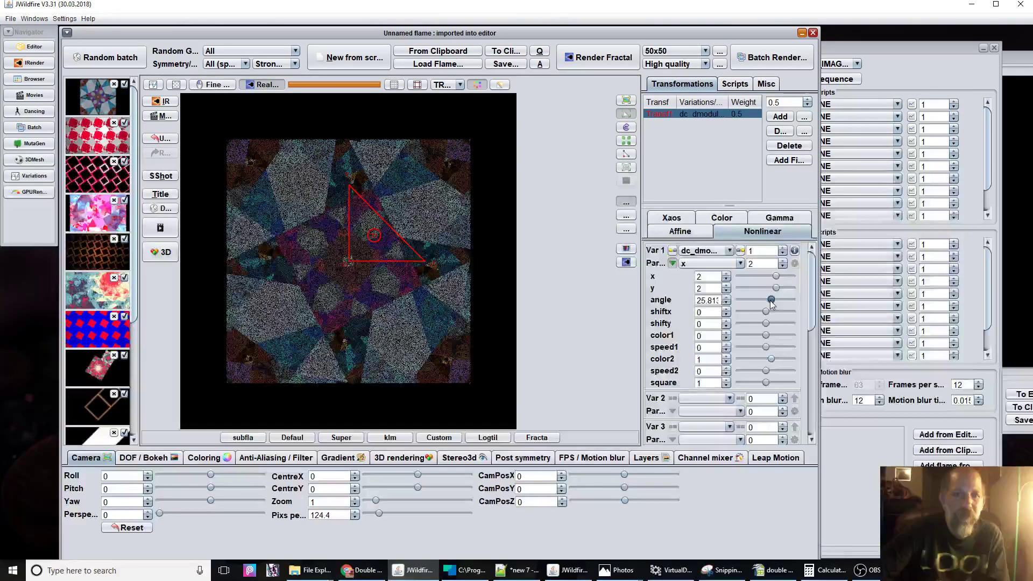
{"action": "left_click_drag", "start_coordinate": [771, 300], "coordinate": [783, 300]}
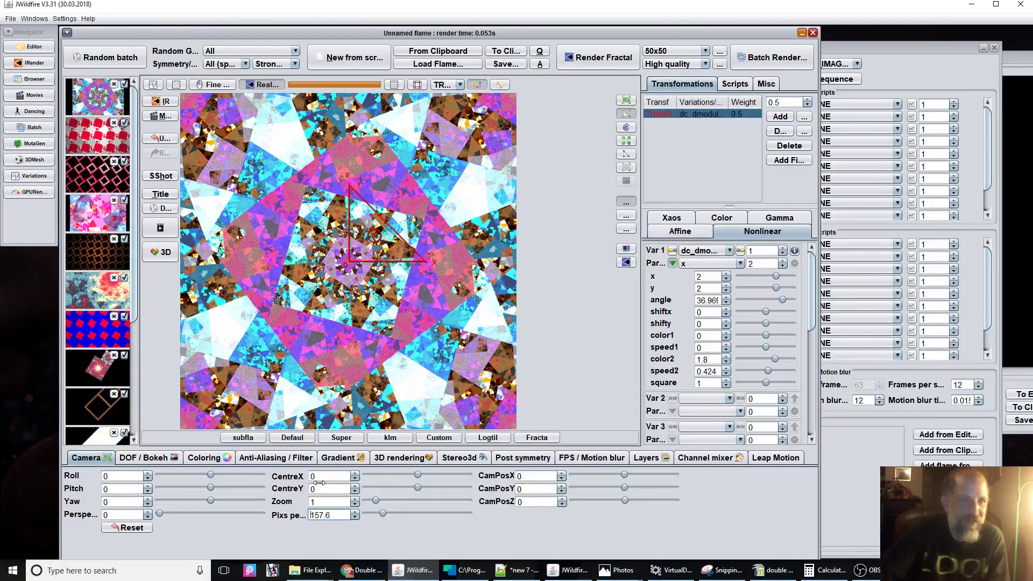
Rotate Transf1's triangle counterclockwise in repeated 90-degree steps.
{"action": "left_click", "coordinate": [680, 230]}
{"action": "left_click", "coordinate": [662, 278]}
{"action": "left_click", "coordinate": [661, 278]}
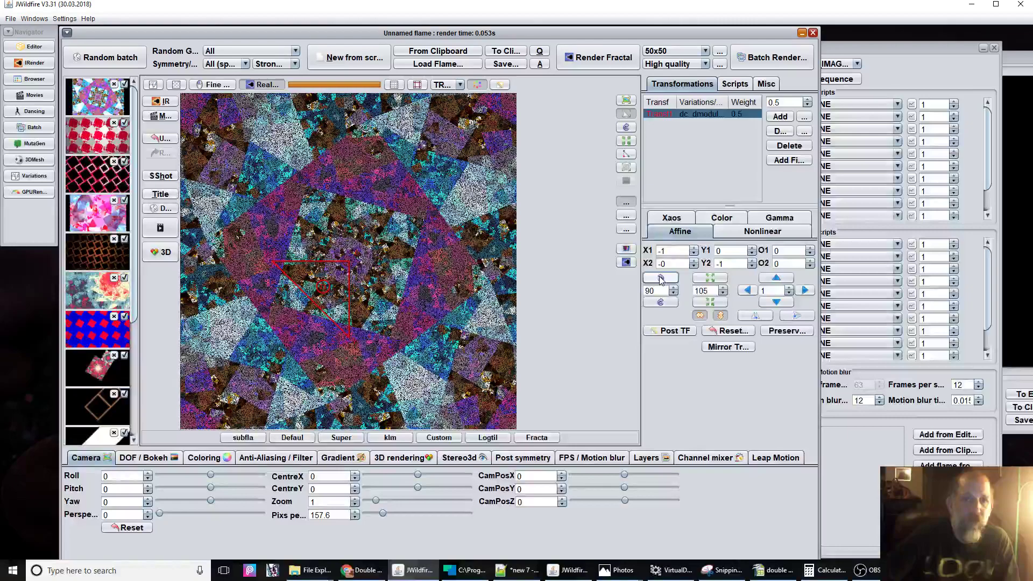
{"action": "left_click", "coordinate": [661, 278]}
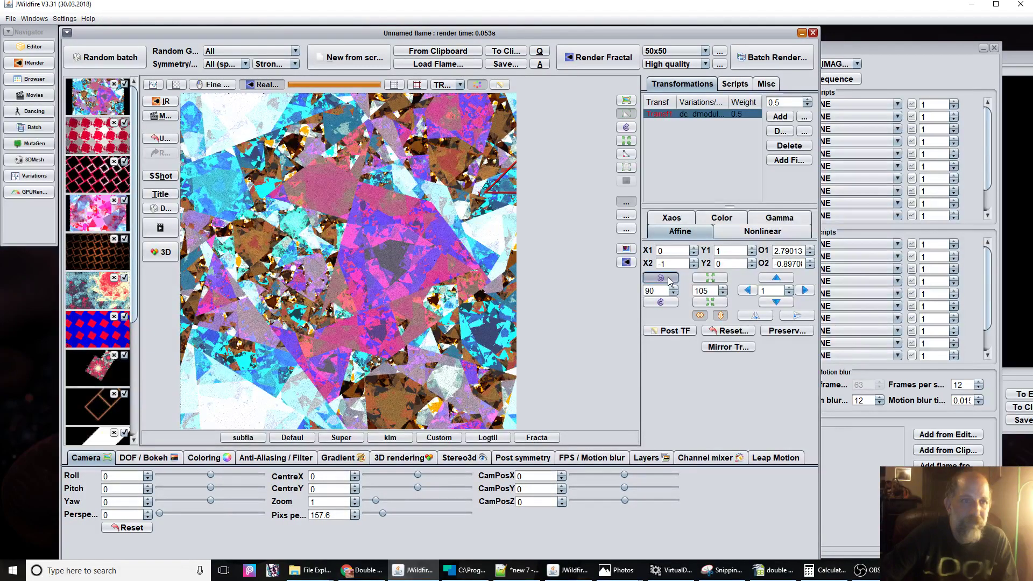
{"action": "left_click", "coordinate": [670, 281]}
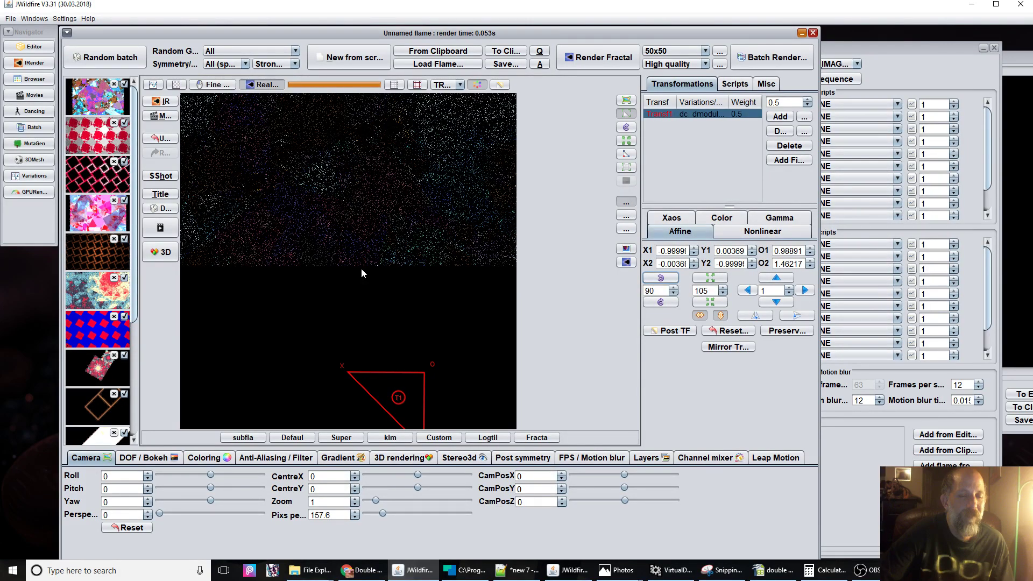
Move Transf1's triangle to about O1 0.15 and O2 -1.05.
{"action": "key", "text": "ctrl+z"}
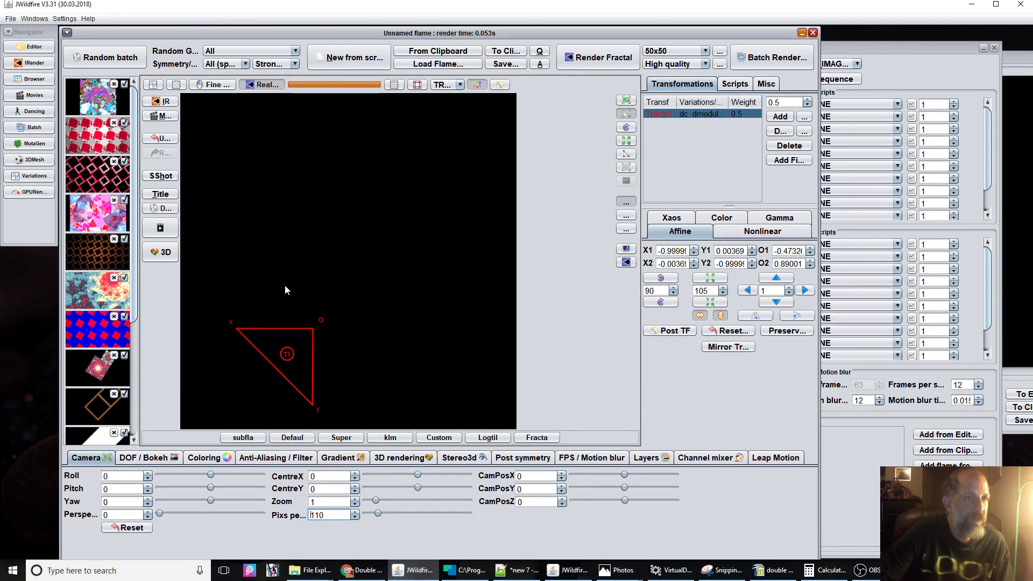
{"action": "left_click_drag", "start_coordinate": [285, 290], "coordinate": [332, 143]}
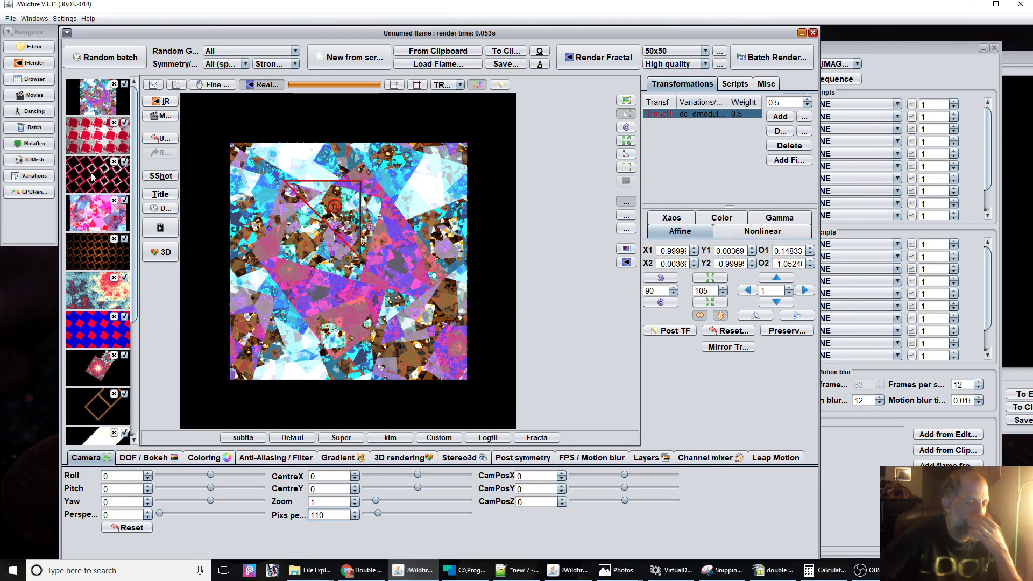